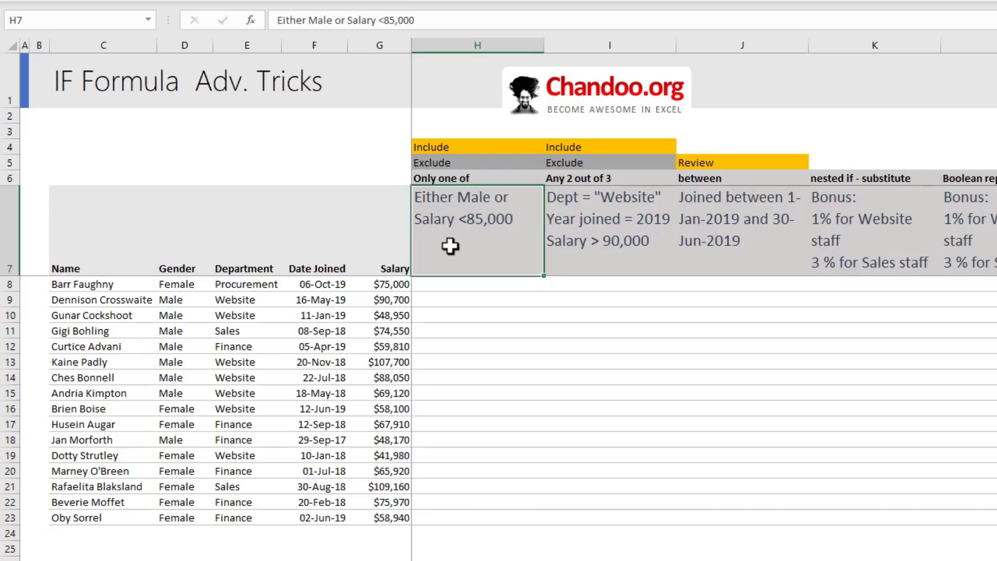
# - Start an IF formula in H8 with the logical test XOR(D8="Male",G8<85000)
pyautogui.click(462, 289)
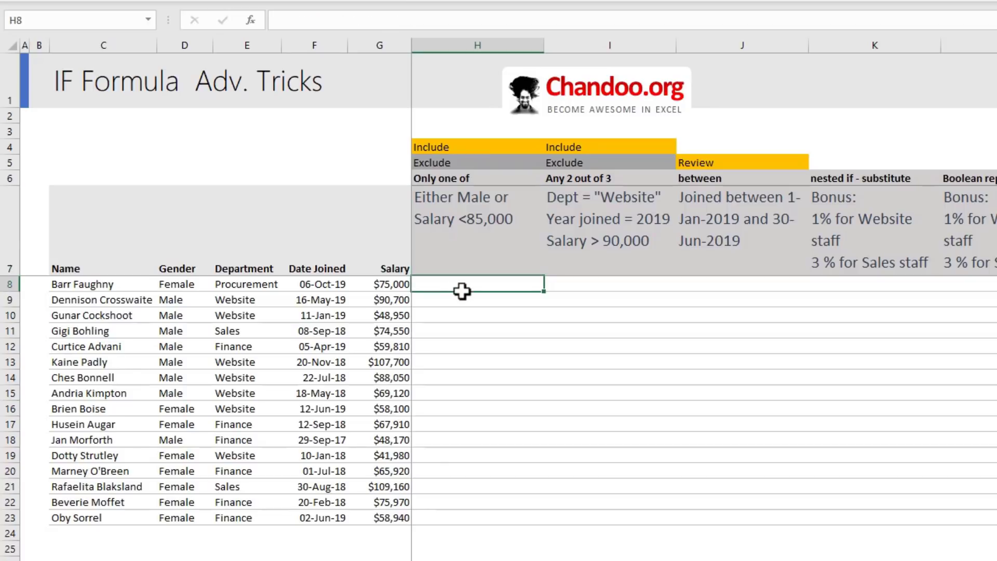
pyautogui.write('=IF(')
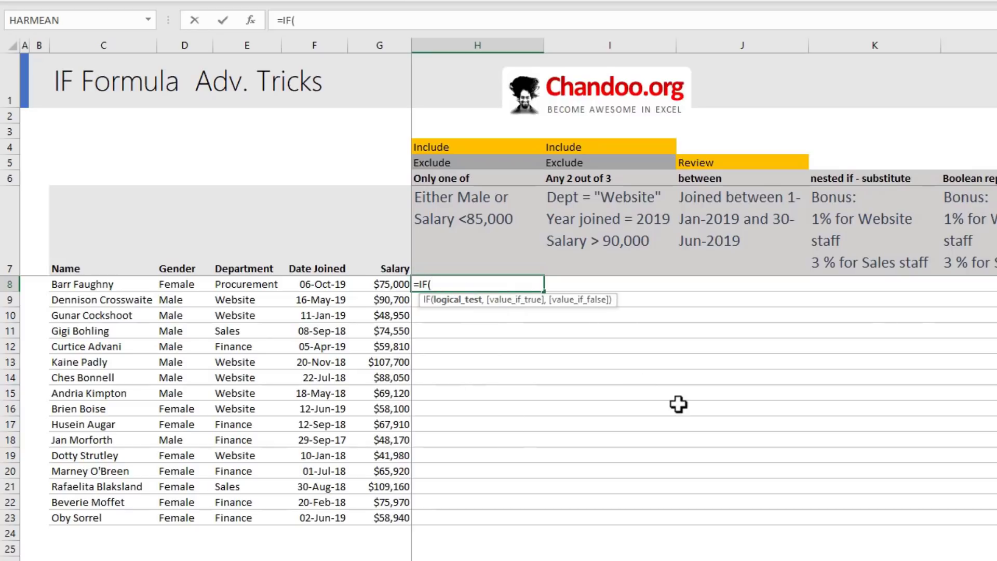
pyautogui.write('xor(')
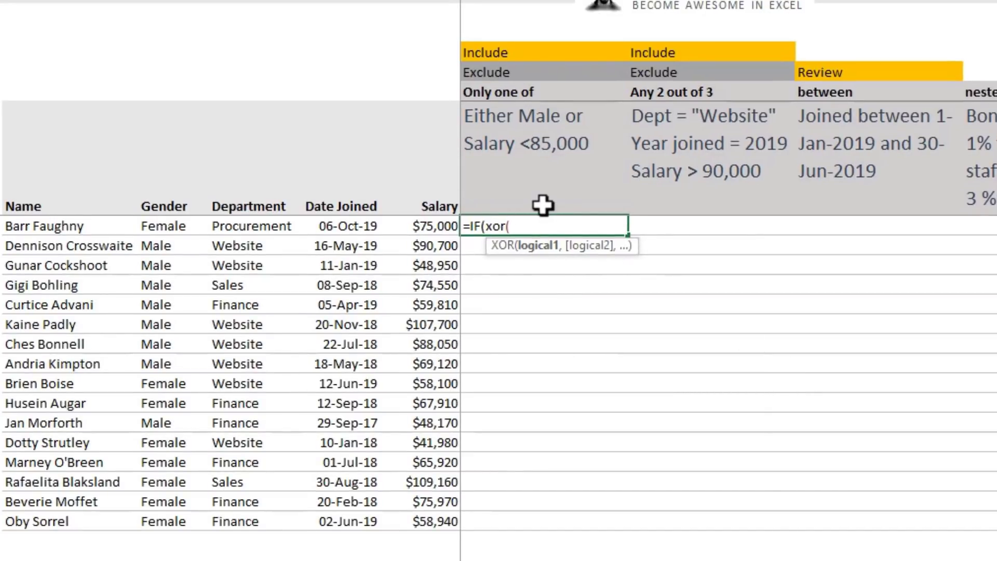
pyautogui.click(147, 223)
pyautogui.write('=')
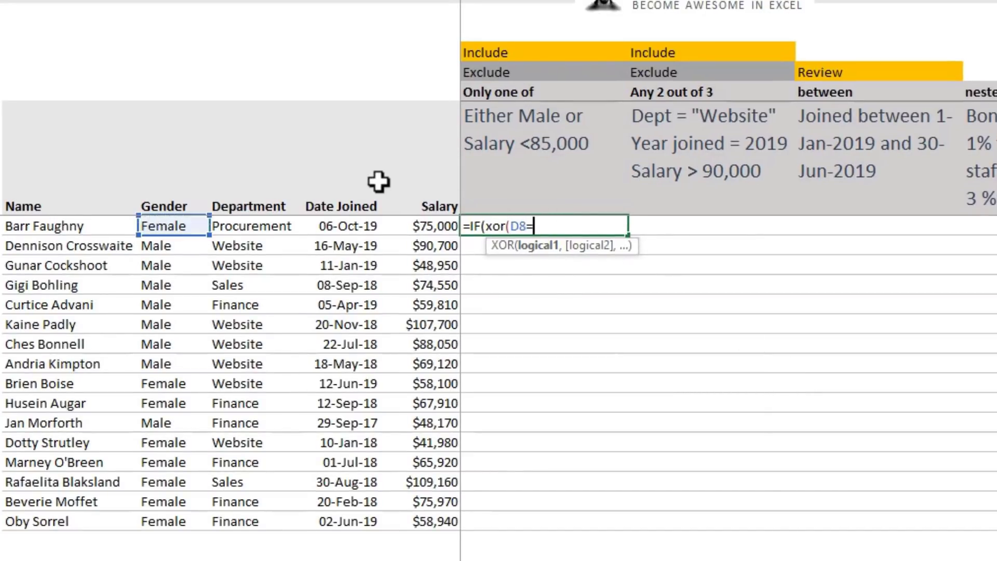
pyautogui.write('"Male",')
pyautogui.click(442, 226)
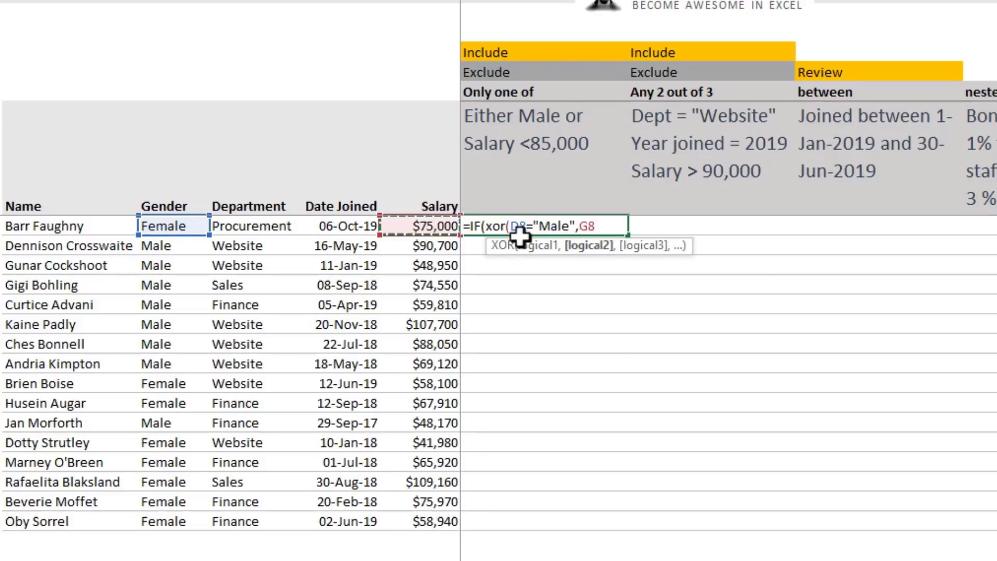
pyautogui.write('<8')
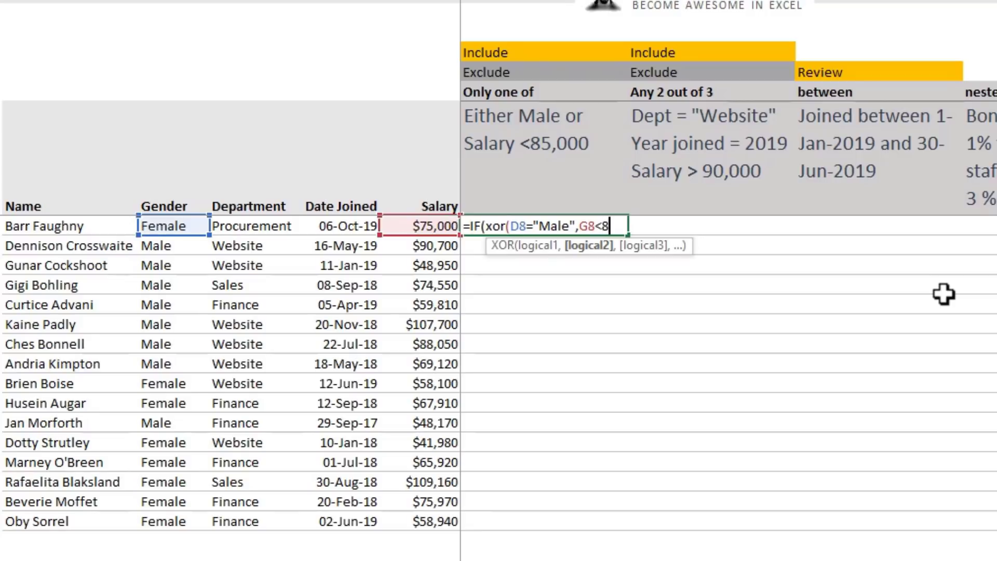
pyautogui.write('5000)')
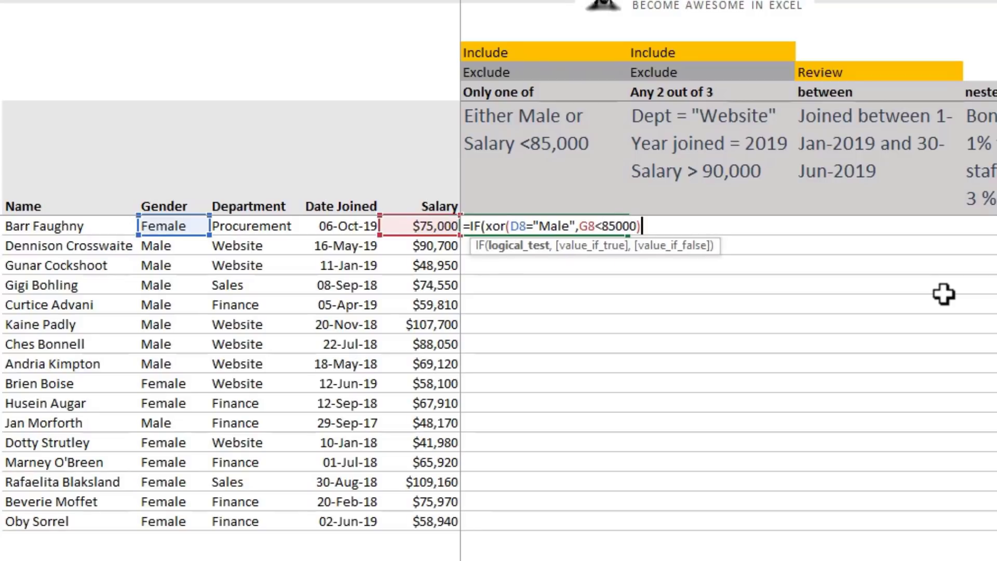
# - Complete the H8 formula with the absolute reference $H$4 as the true result and $H$5 as the false result
pyautogui.write(',')
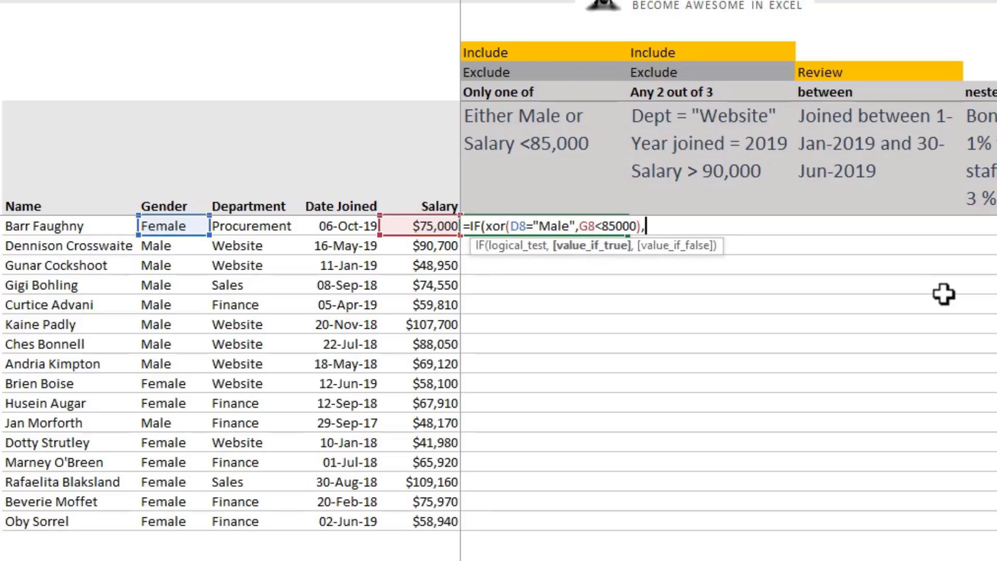
pyautogui.click(555, 50)
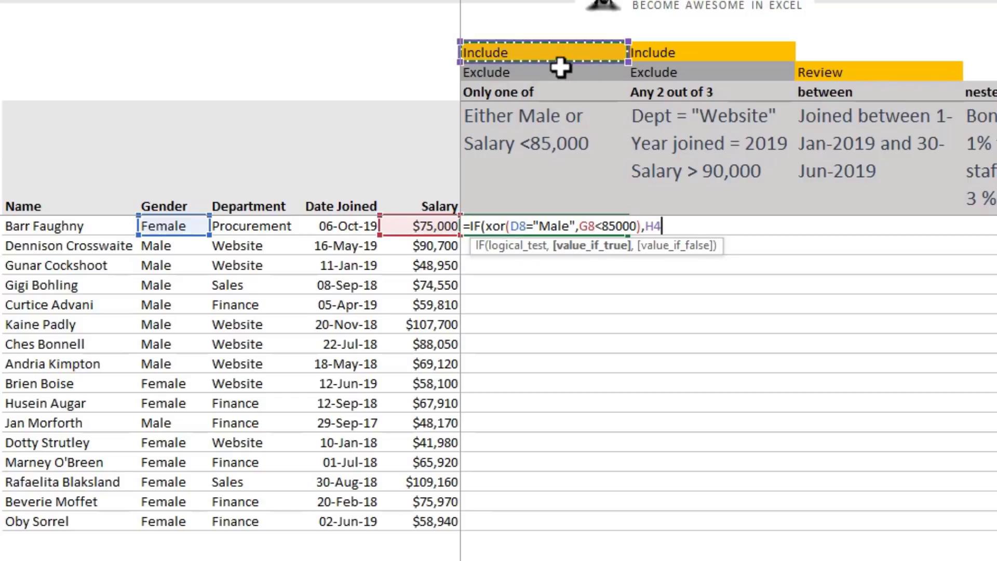
pyautogui.press('F4')
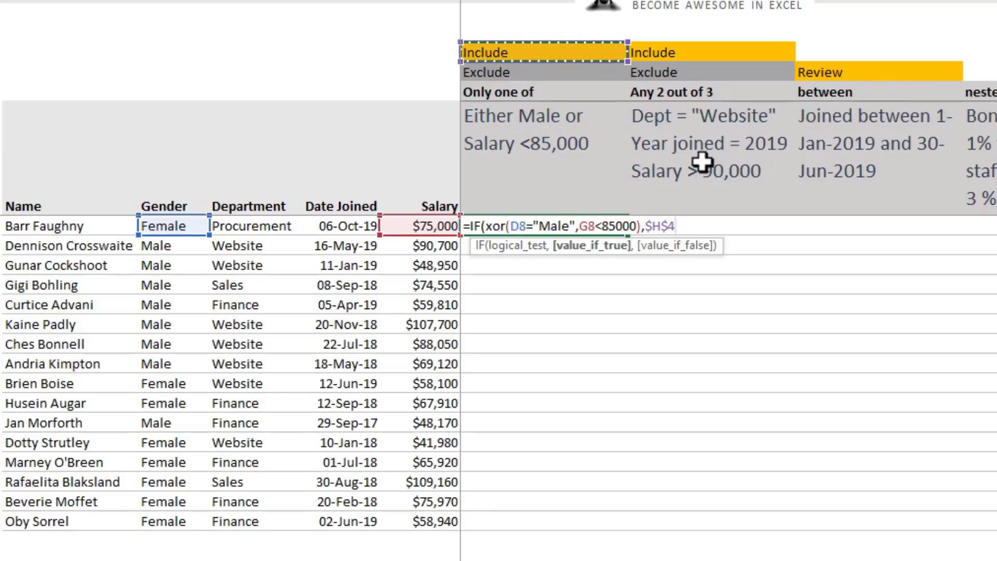
pyautogui.write(',')
pyautogui.click(540, 74)
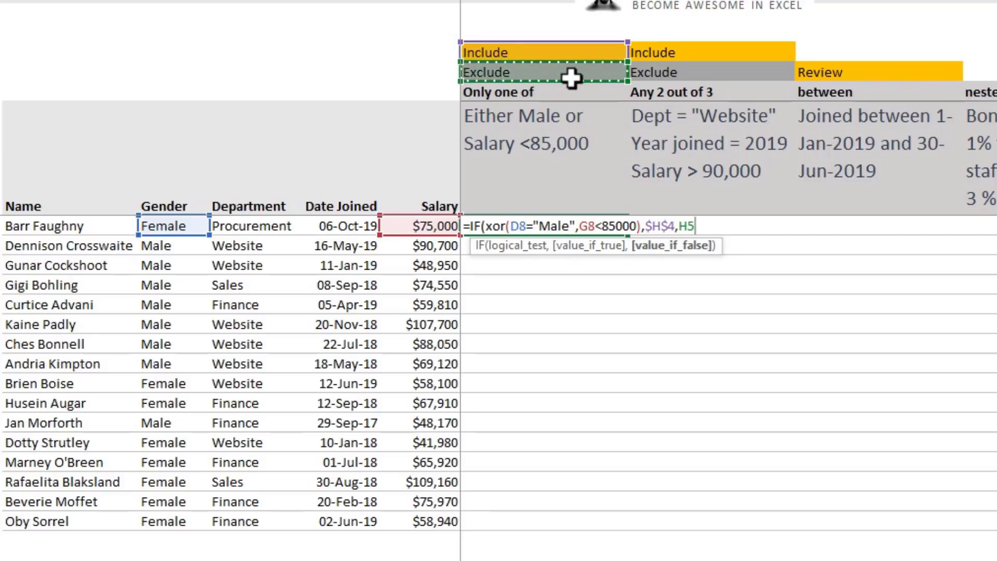
pyautogui.press('F4')
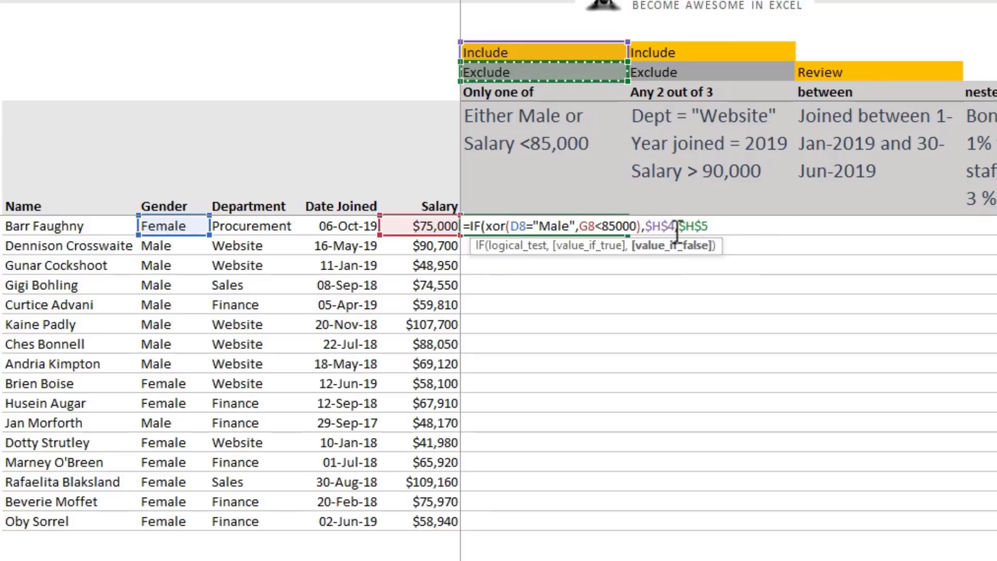
pyautogui.moveTo(709, 225); pyautogui.dragTo(683, 224)
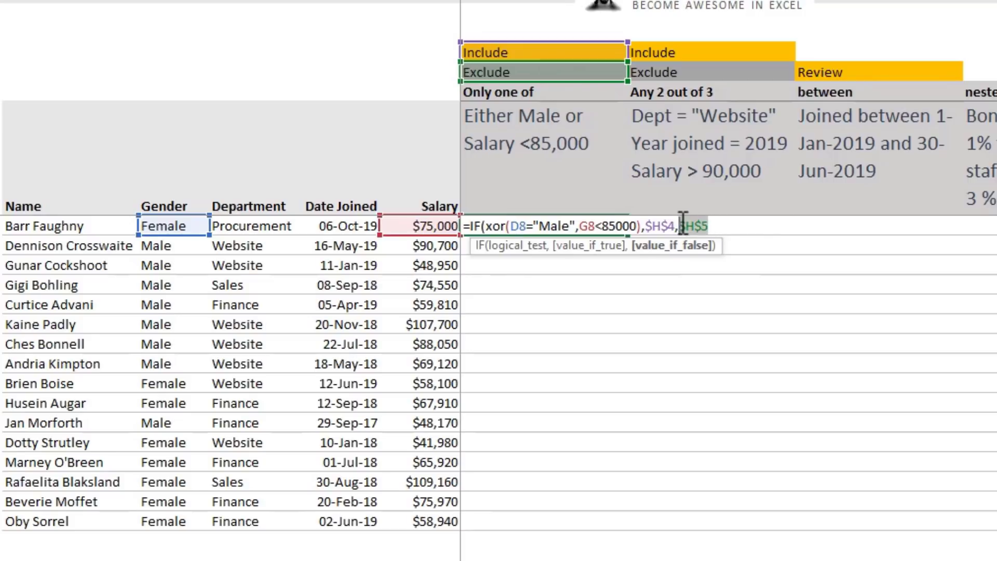
pyautogui.press('BackSpace')
pyautogui.click(585, 73)
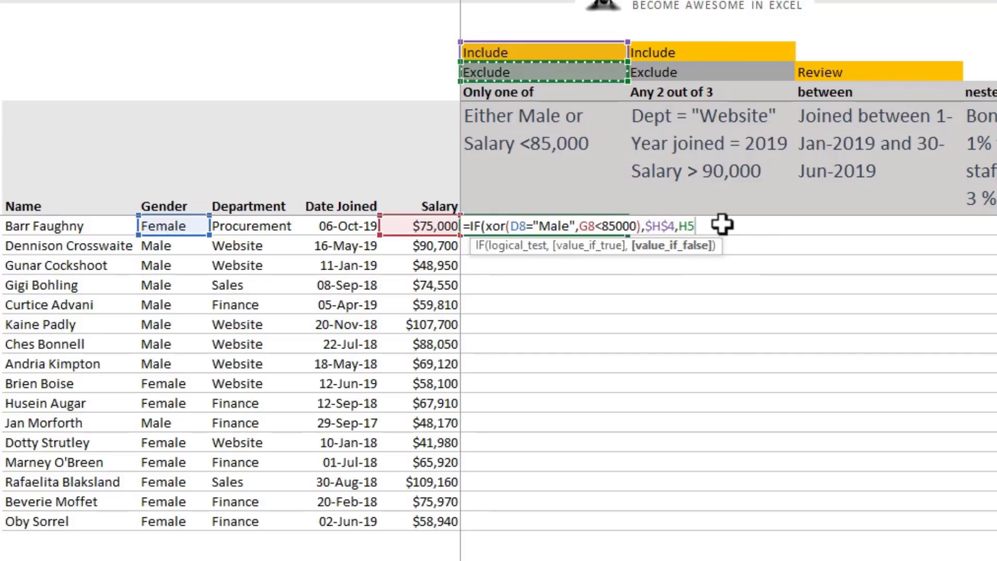
pyautogui.press('F4')
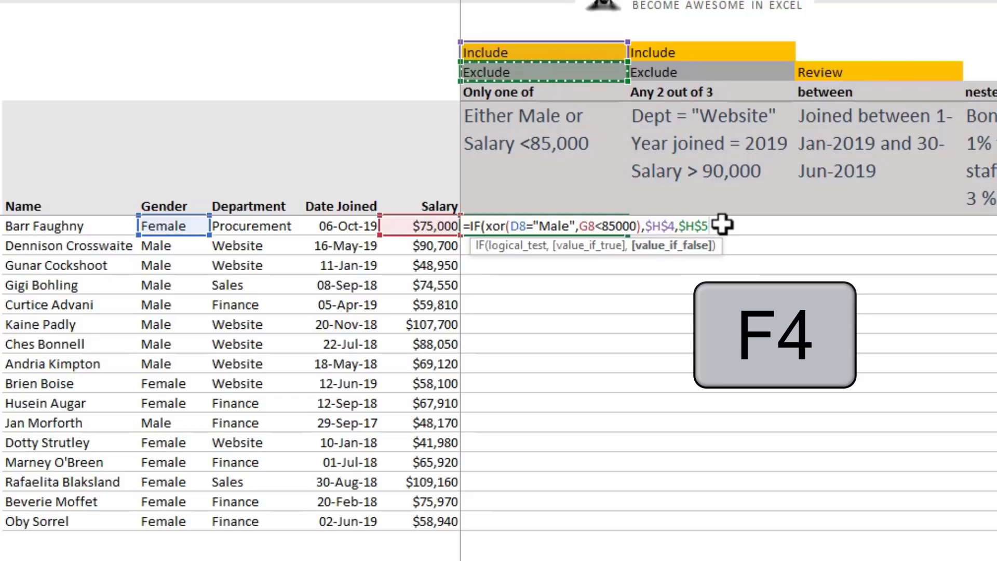
pyautogui.write(')')
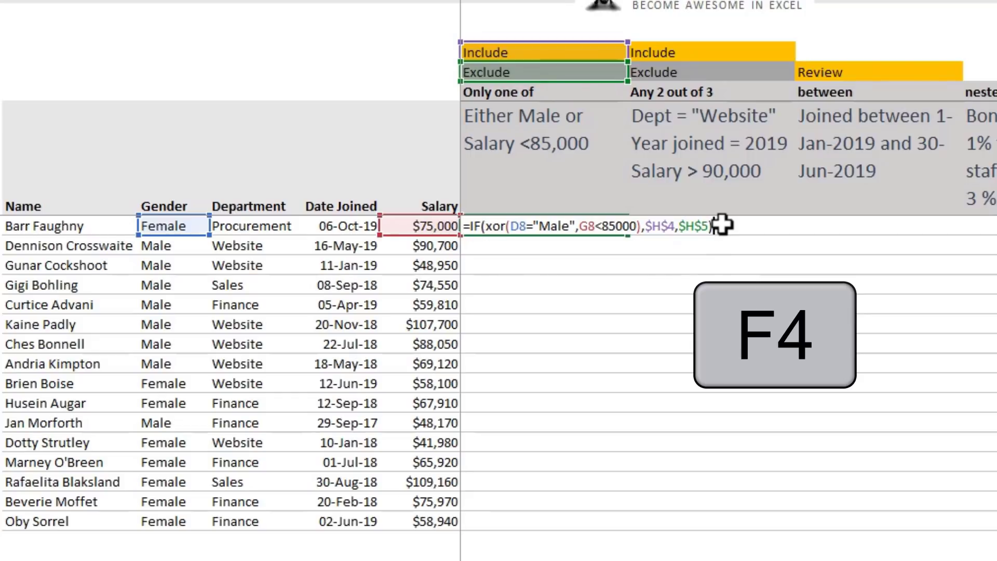
pyautogui.press('Return')
# - Fill the XOR formula from H8 down to H23 for all employees
pyautogui.click(575, 226)
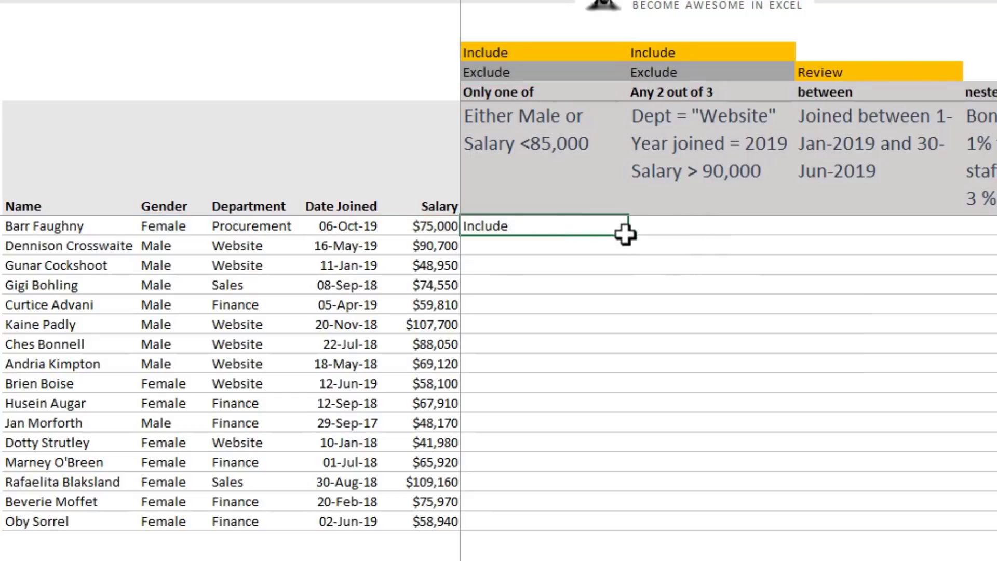
pyautogui.moveTo(627, 235); pyautogui.dragTo(617, 528)
pyautogui.click(546, 243)
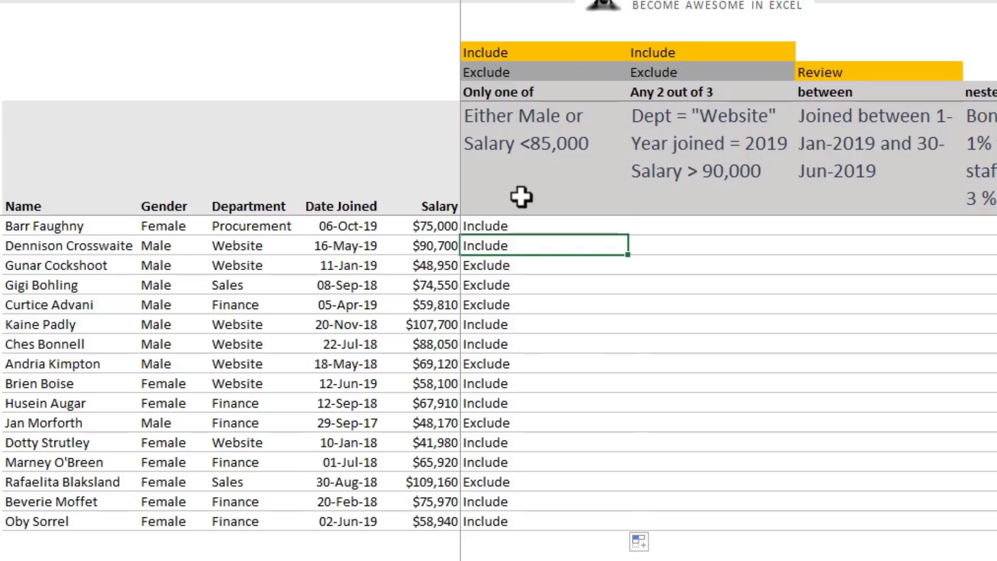
# - Check the column H results for rows 14 and 15 against their gender and salary and the "only one of" criteria
pyautogui.click(535, 115)
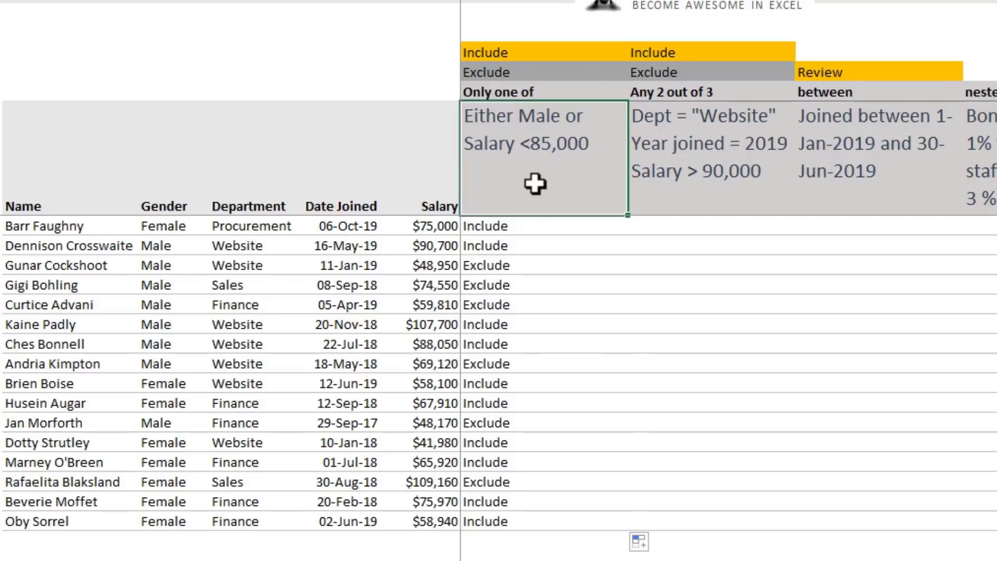
pyautogui.click(172, 364)
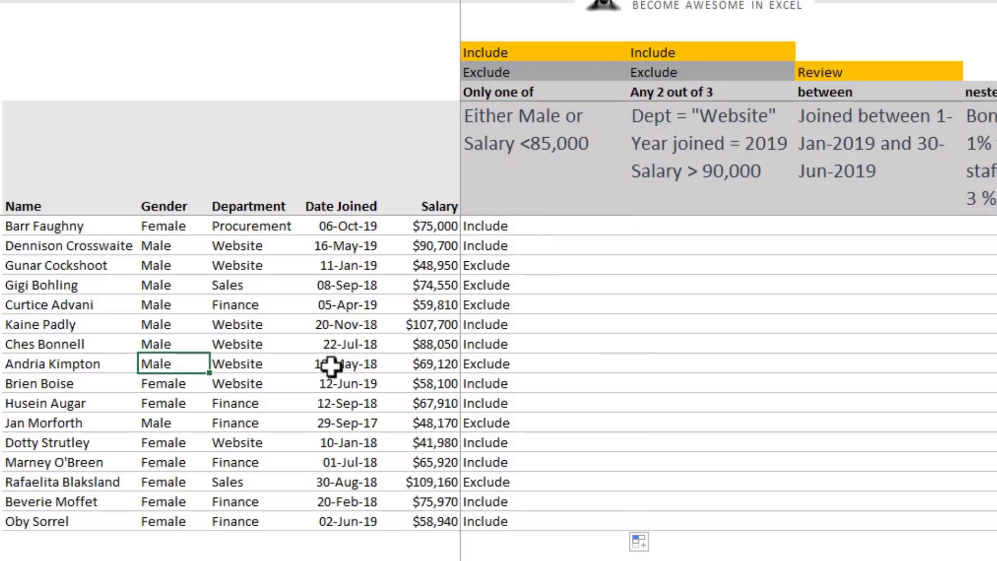
pyautogui.keyDown('ctrl'); pyautogui.click(413, 365); pyautogui.keyUp('ctrl')
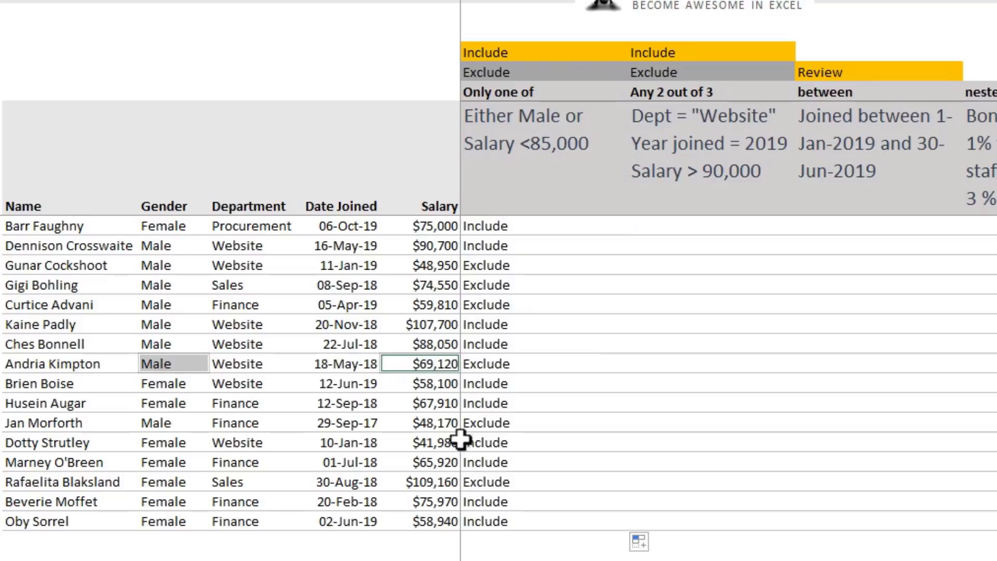
pyautogui.click(506, 367)
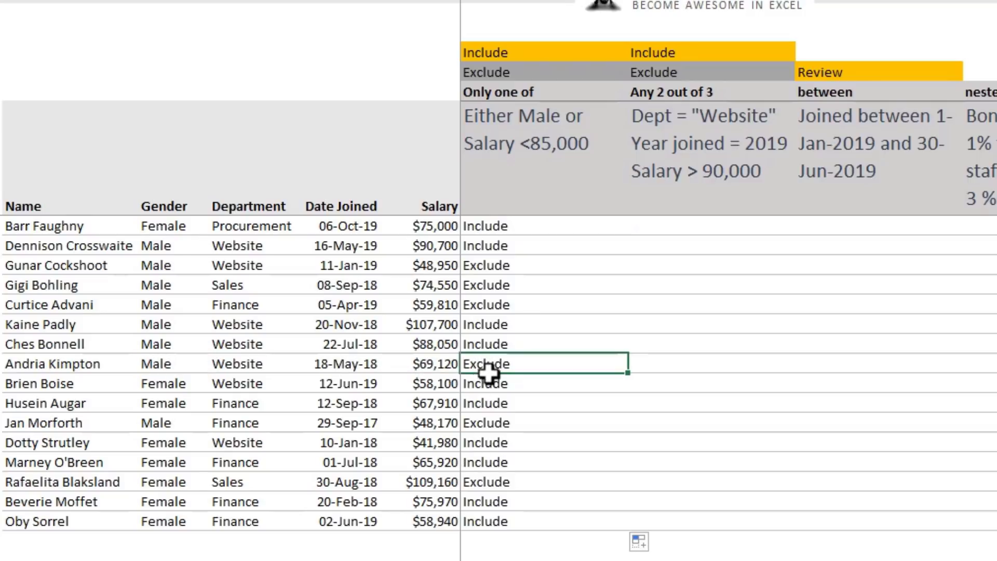
pyautogui.click(488, 343)
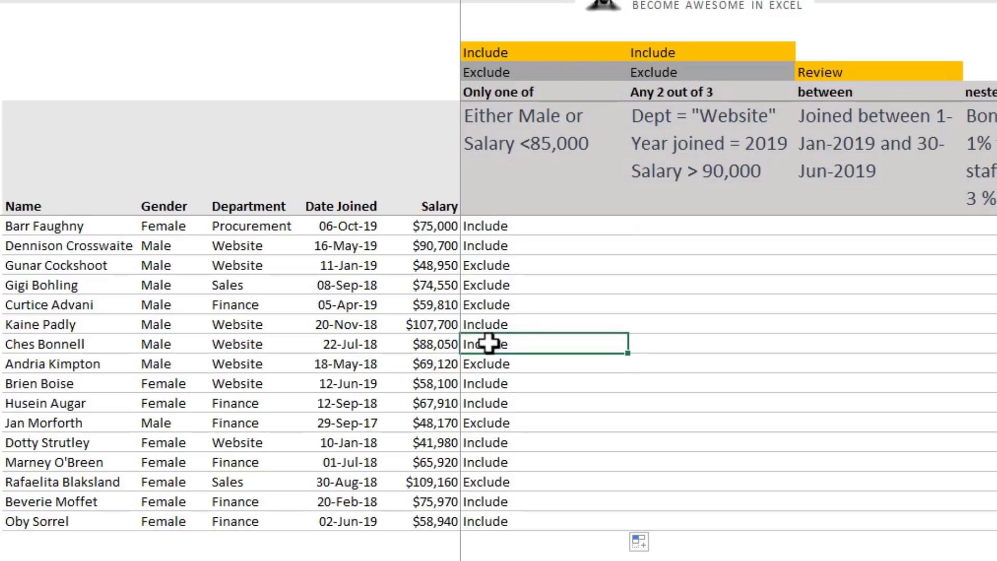
pyautogui.click(155, 343)
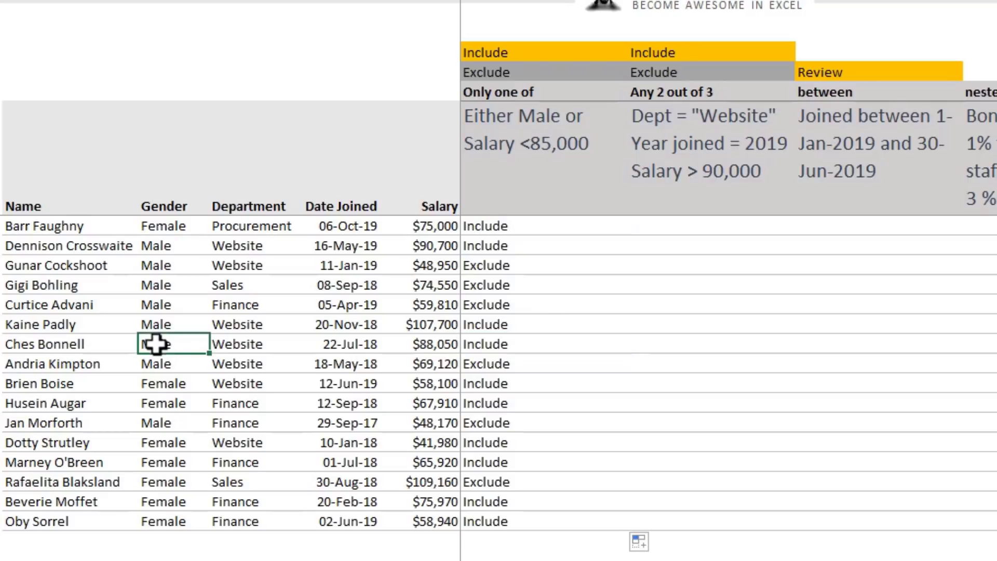
pyautogui.keyDown('ctrl'); pyautogui.click(397, 340); pyautogui.keyUp('ctrl')
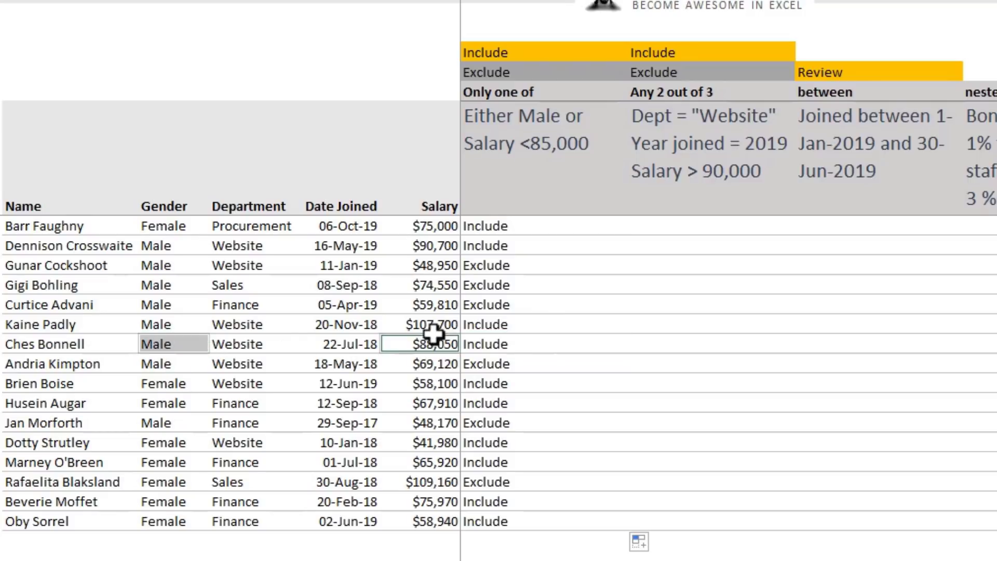
pyautogui.click(488, 343)
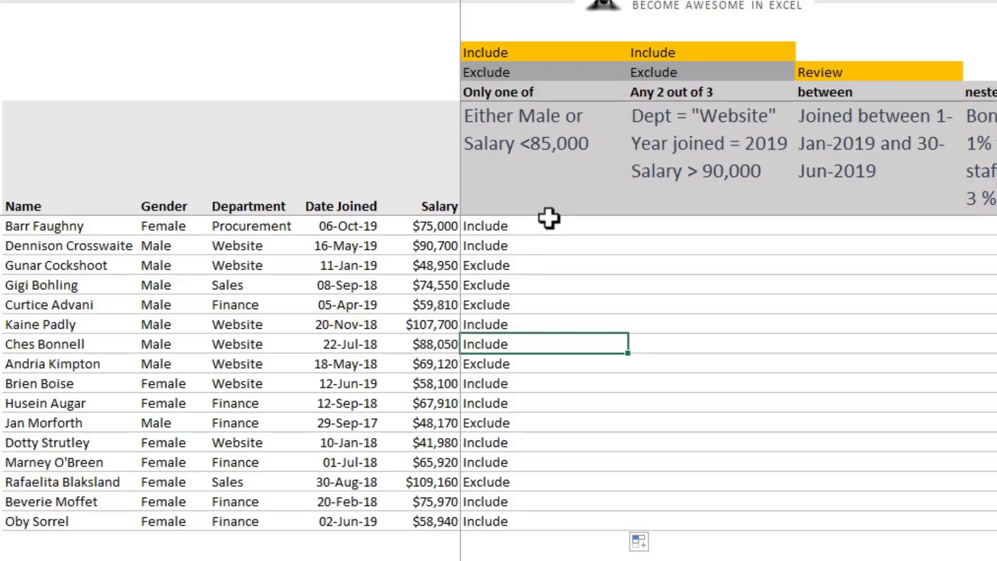
pyautogui.moveTo(540, 52); pyautogui.dragTo(540, 520)
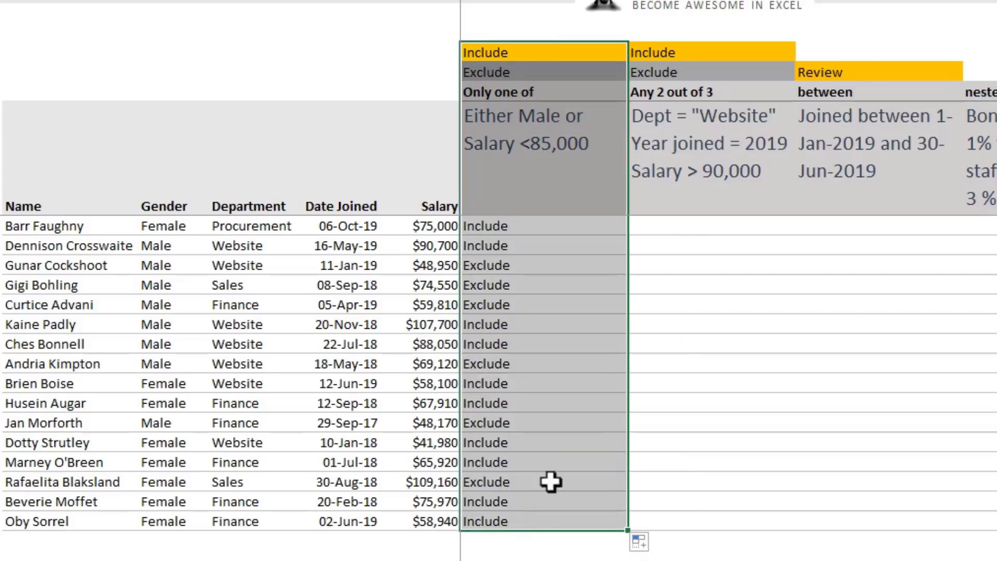
pyautogui.click(707, 89)
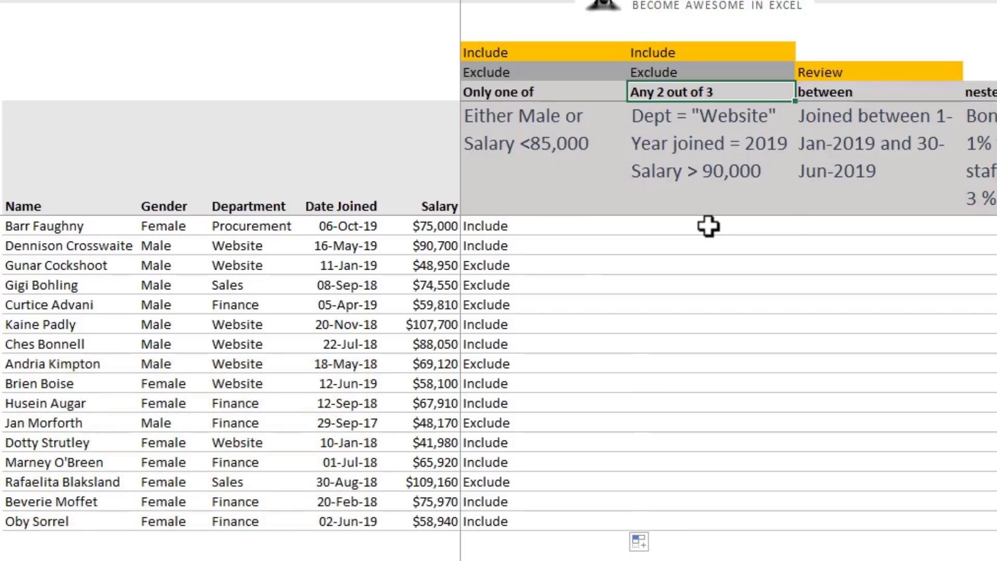
pyautogui.click(708, 226)
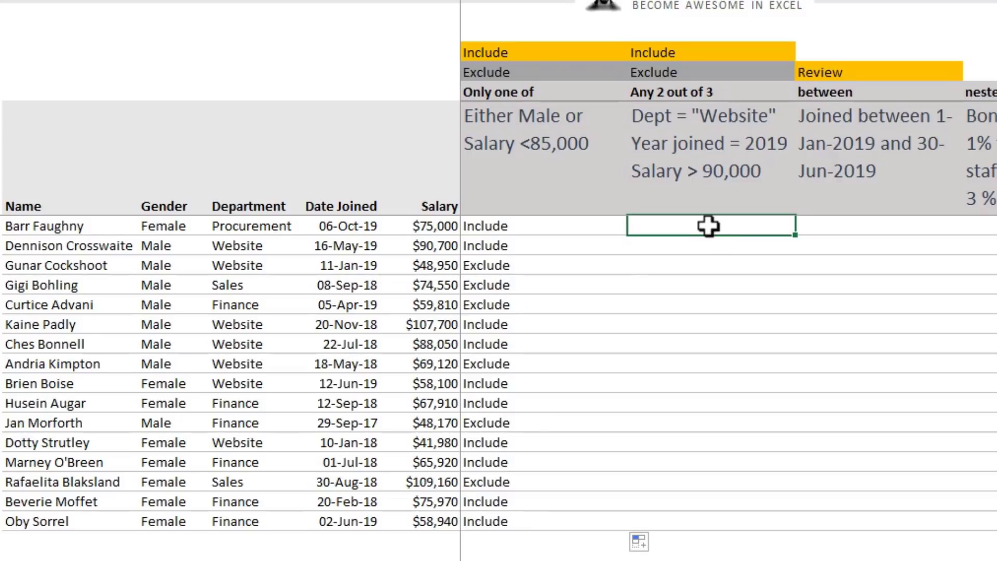
pyautogui.write('=')
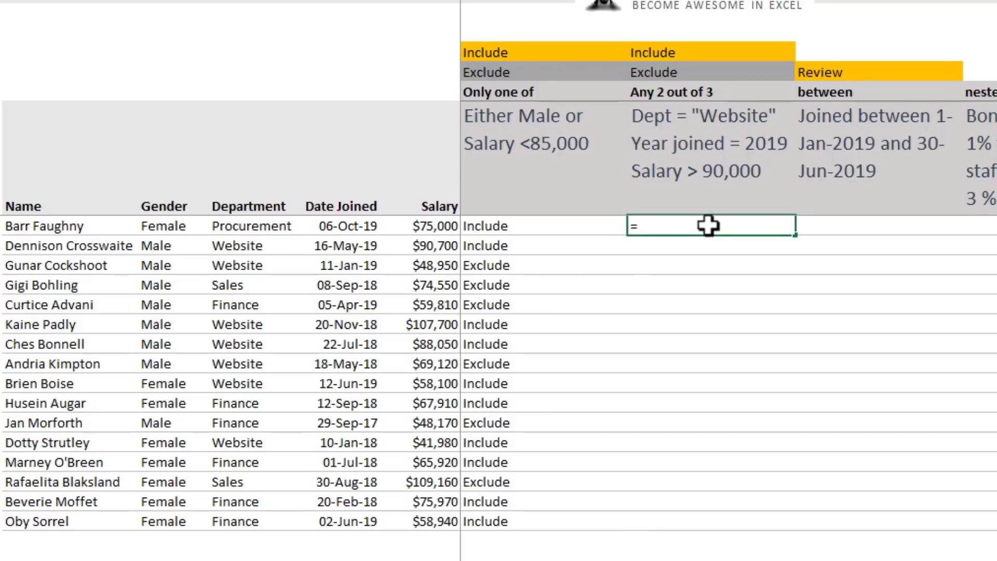
pyautogui.press('Escape')
pyautogui.click(702, 121)
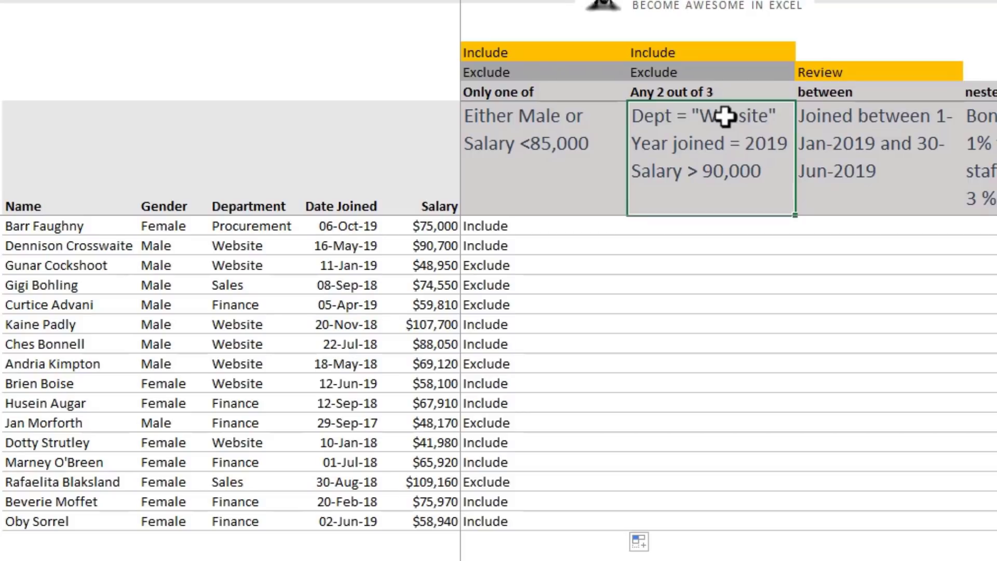
# - Start an IF formula in I8 with (E8="Website") as the first bracketed condition, adding a plus sign for another condition
pyautogui.click(732, 225)
pyautogui.write('=i')
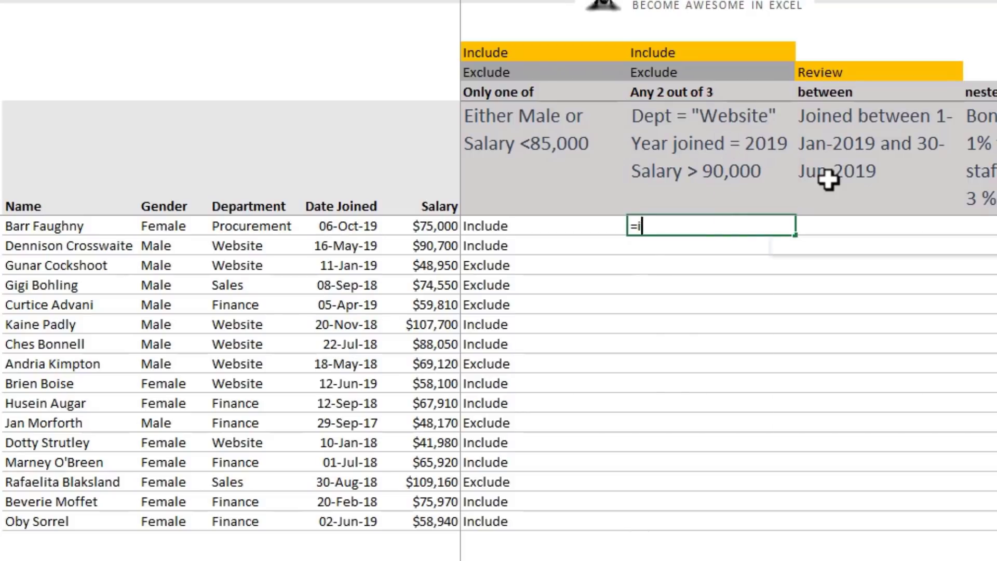
pyautogui.write('f')
pyautogui.press('Tab')
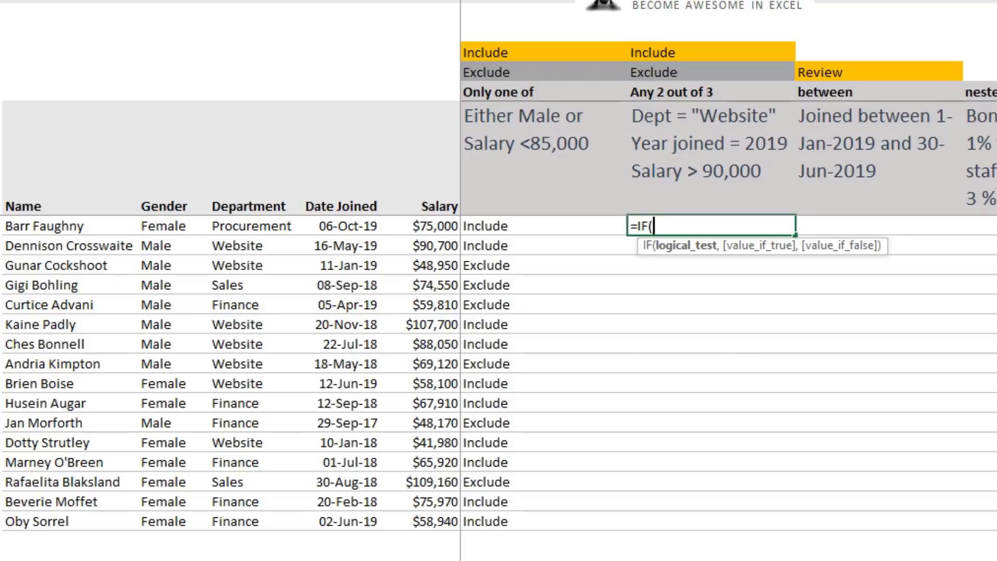
pyautogui.write('(')
pyautogui.click(260, 225)
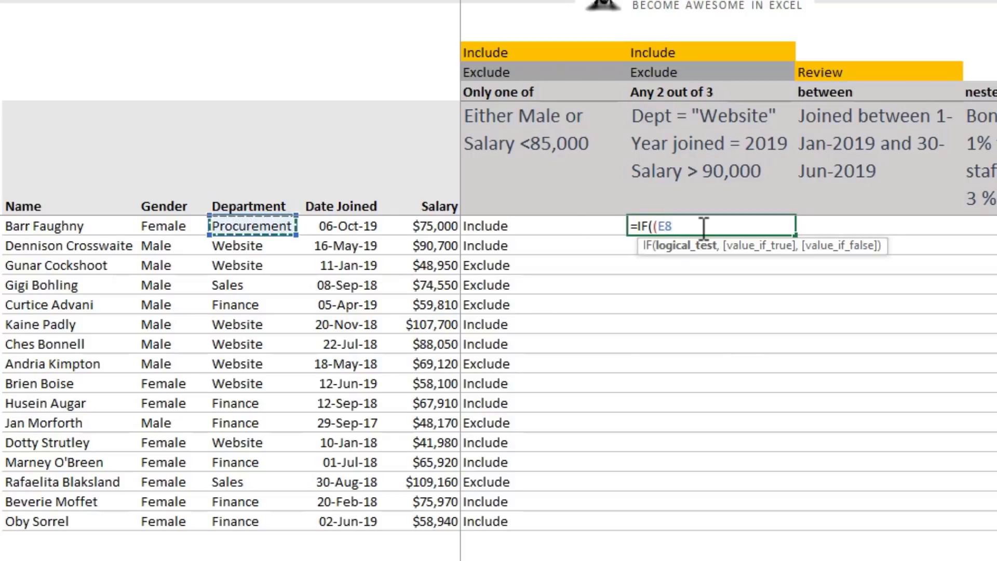
pyautogui.write('="Web')
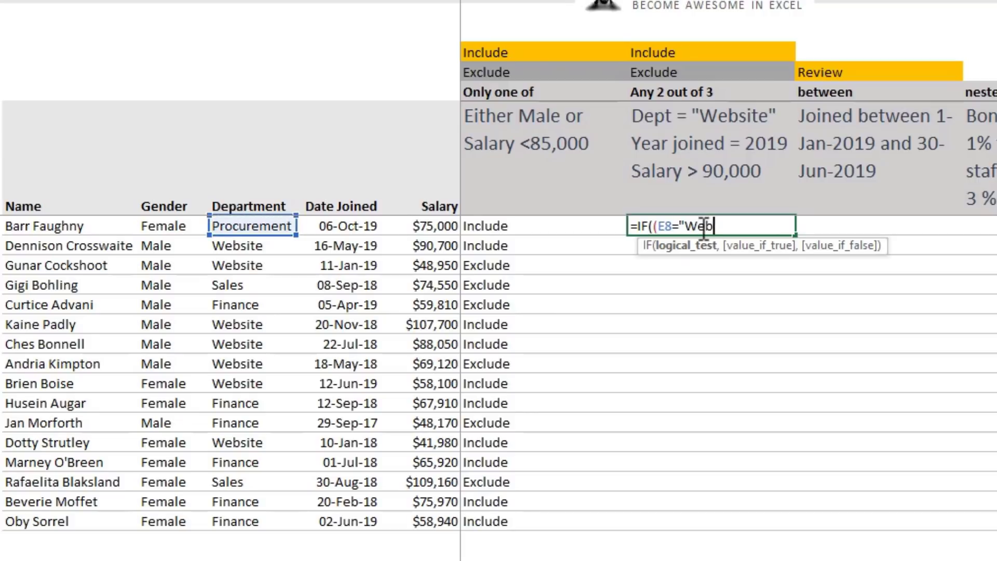
pyautogui.write('site")+(')
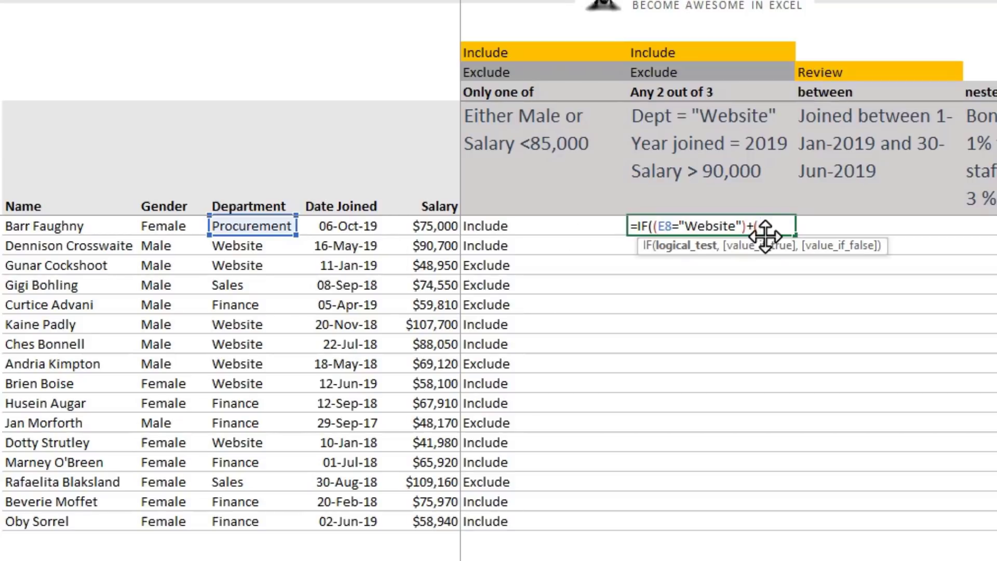
# - Add the conditions (YEAR(F8)=2019) and (G8>90000), joined by a plus sign, to the I8 logical test
pyautogui.write('year(')
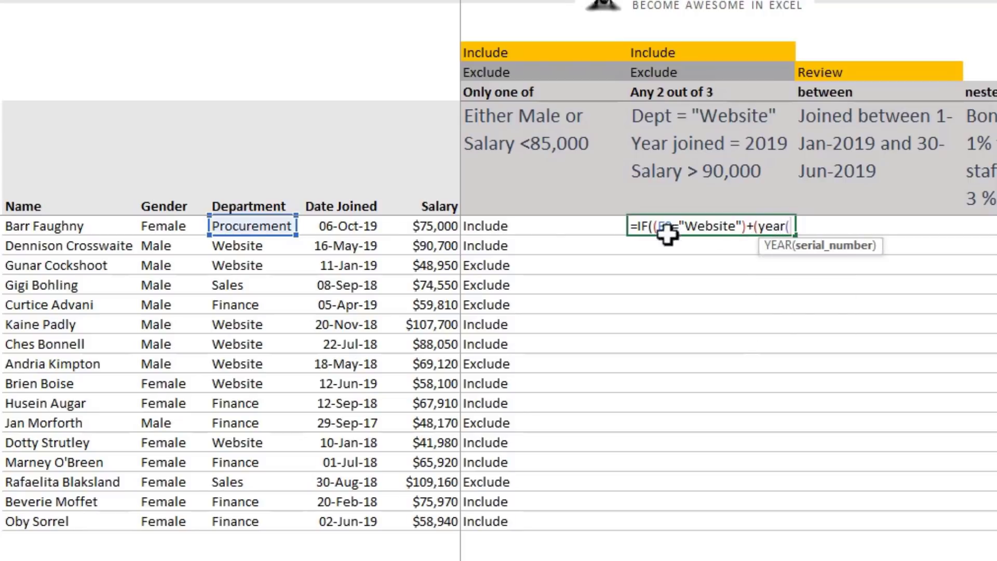
pyautogui.click(323, 227)
pyautogui.write(')=')
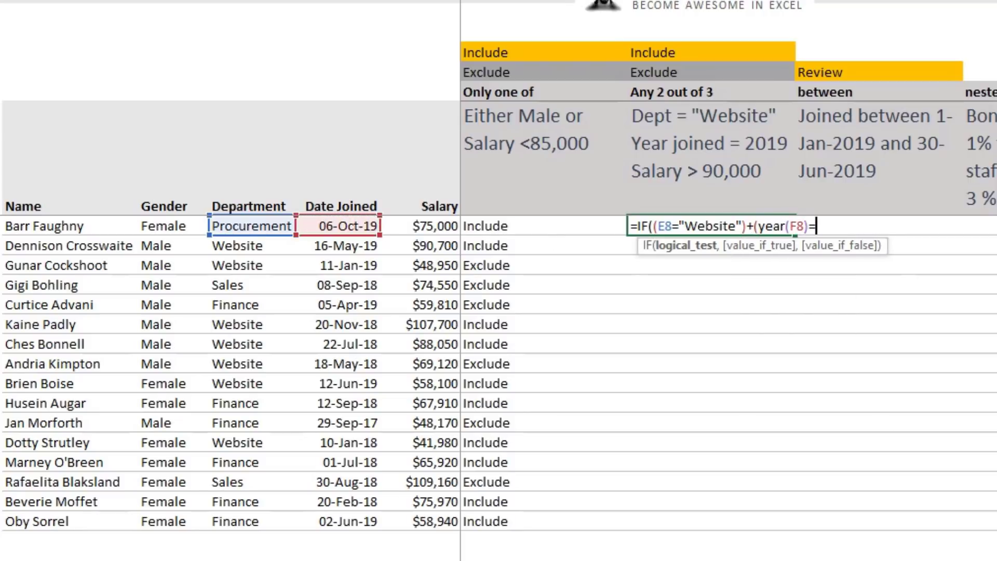
pyautogui.write('2019)+(')
pyautogui.click(441, 227)
pyautogui.write('>9000')
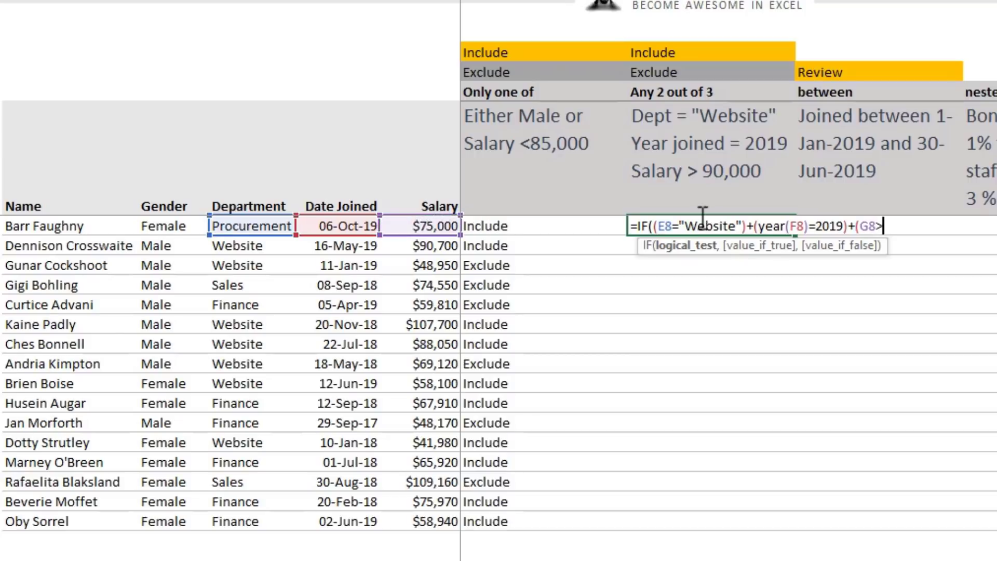
pyautogui.write('0)')
# - Complete the I8 logical test with >=2, so at least two of the three conditions must be met
pyautogui.moveTo(654, 225); pyautogui.dragTo(754, 224)
pyautogui.write('(')
pyautogui.press('Left')
pyautogui.press('Left')
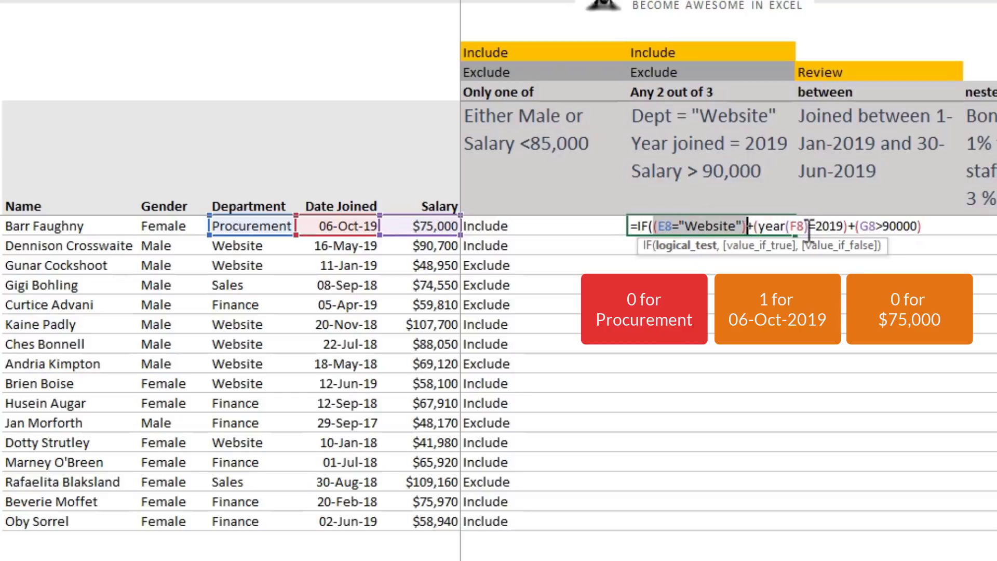
pyautogui.click(922, 226)
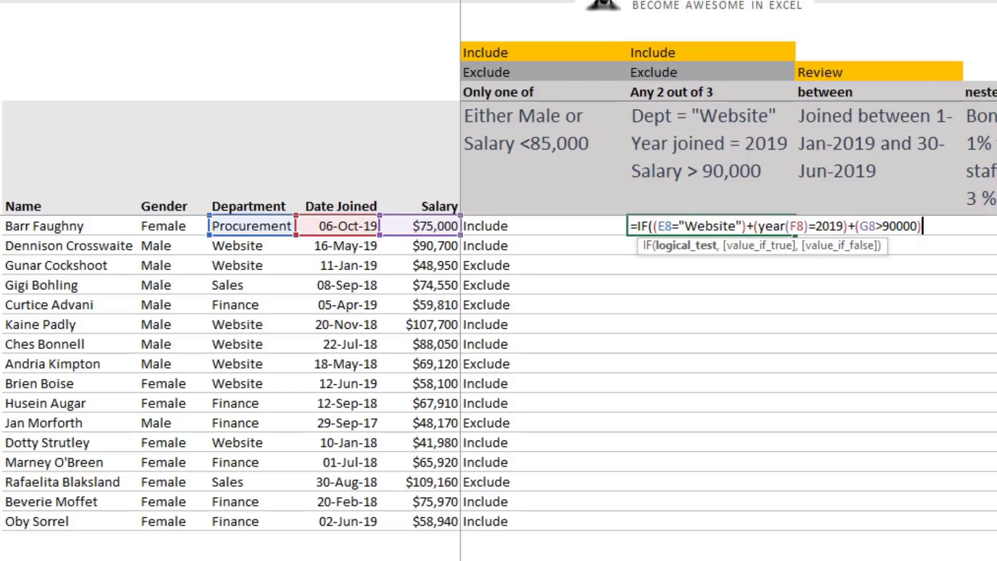
pyautogui.write('>=2,')
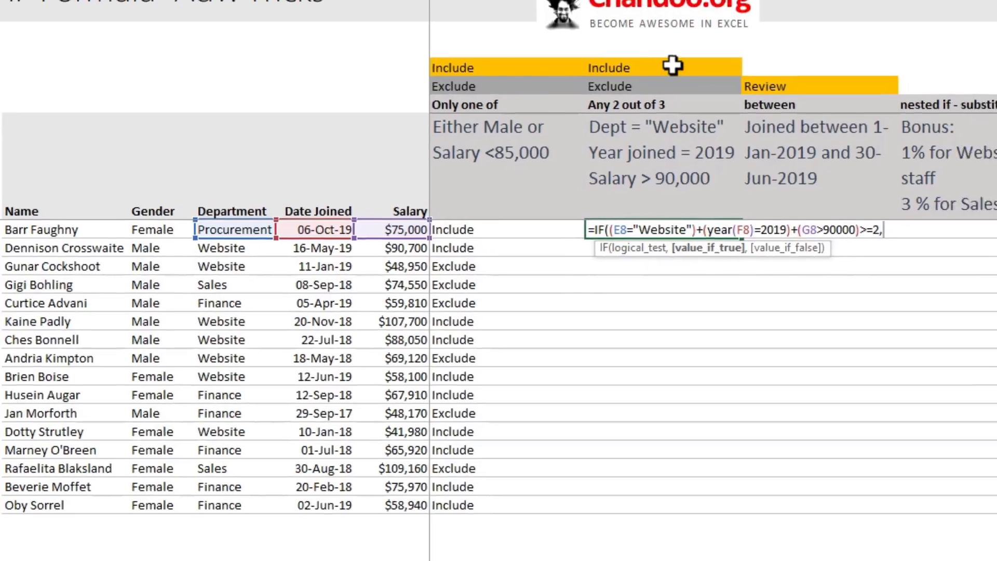
# - Finish the I8 formula with the absolute reference $I$4 as the true result and $I$5 as the false result
pyautogui.click(778, 52)
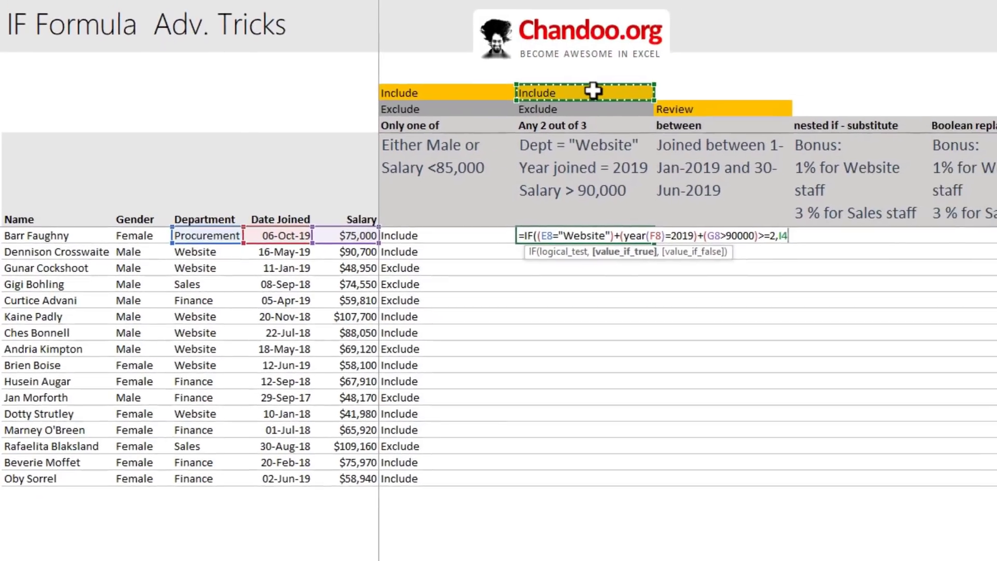
pyautogui.press('F4')
pyautogui.write(',')
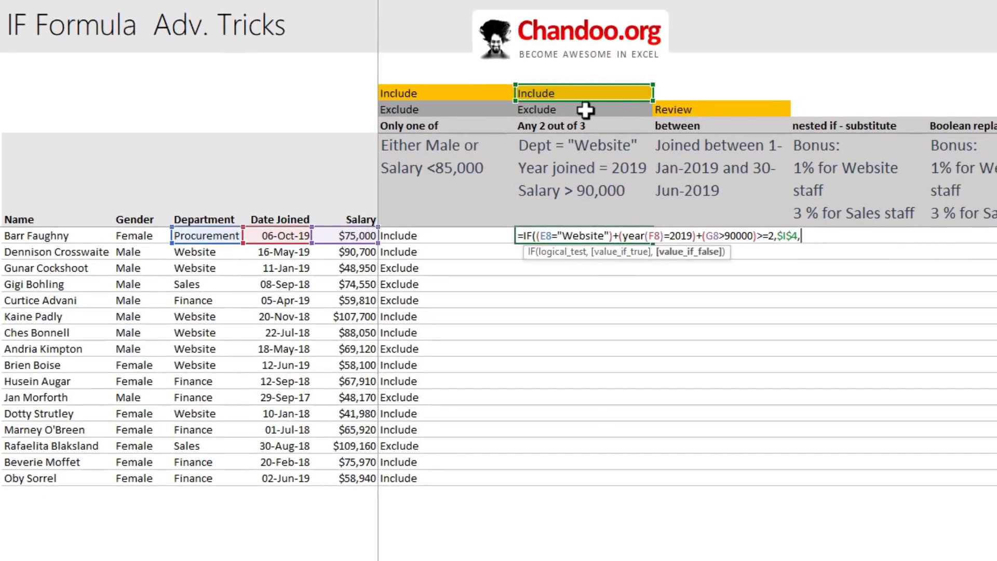
pyautogui.click(598, 110)
pyautogui.press('F4')
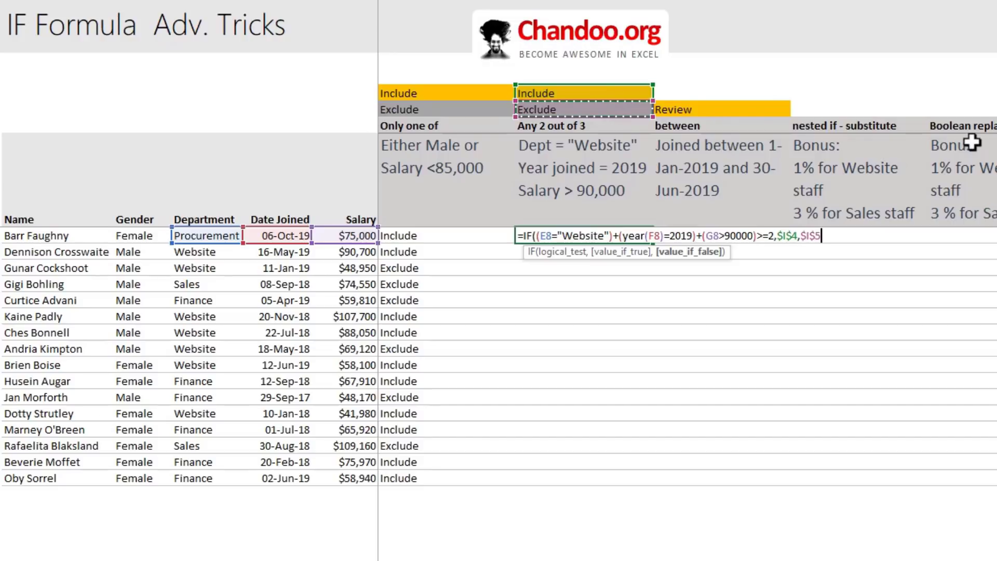
pyautogui.press('Return')
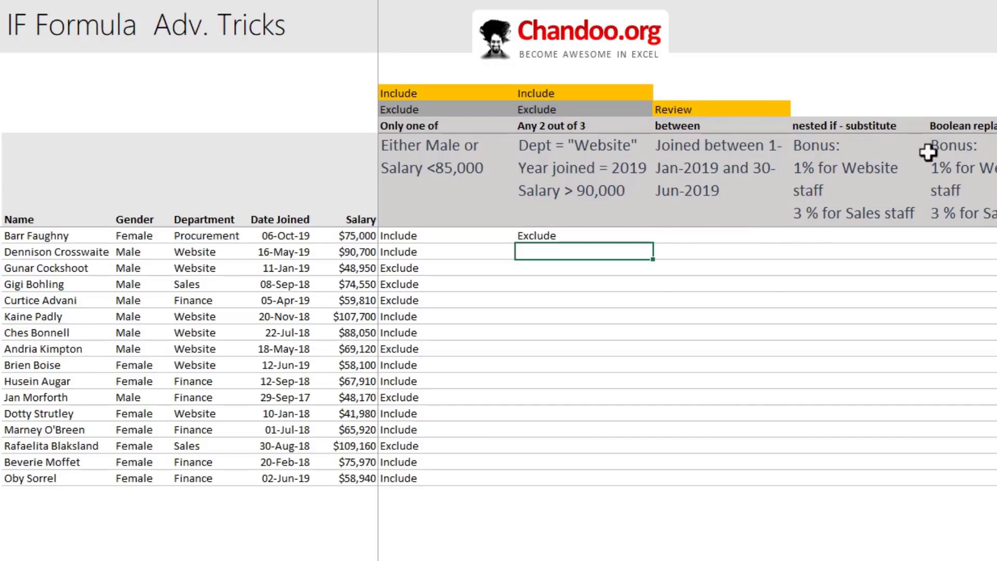
# - Fill the "Any 2 out of 3" formula from I8 down to I23
pyautogui.click(590, 235)
pyautogui.moveTo(653, 242); pyautogui.dragTo(634, 495)
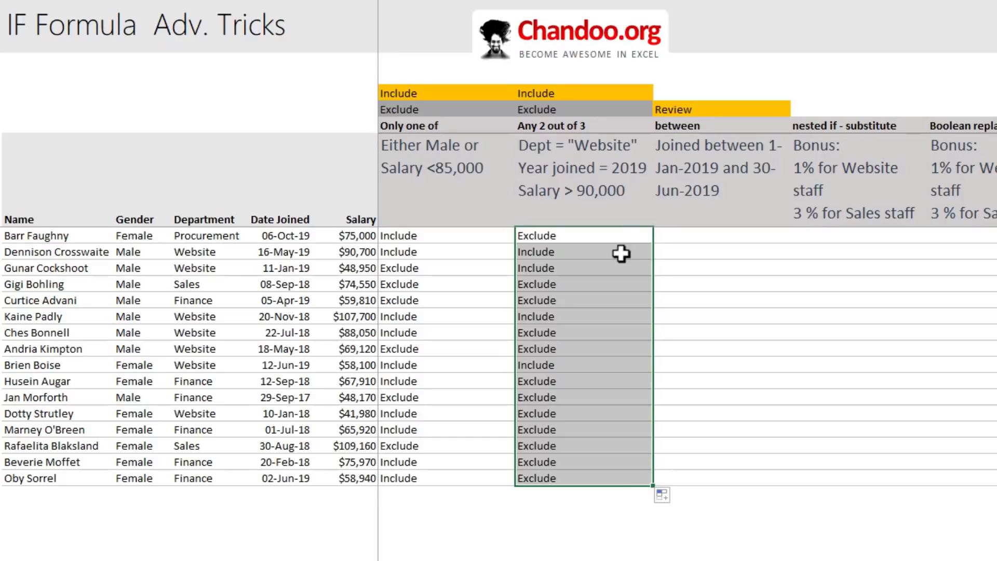
pyautogui.click(620, 235)
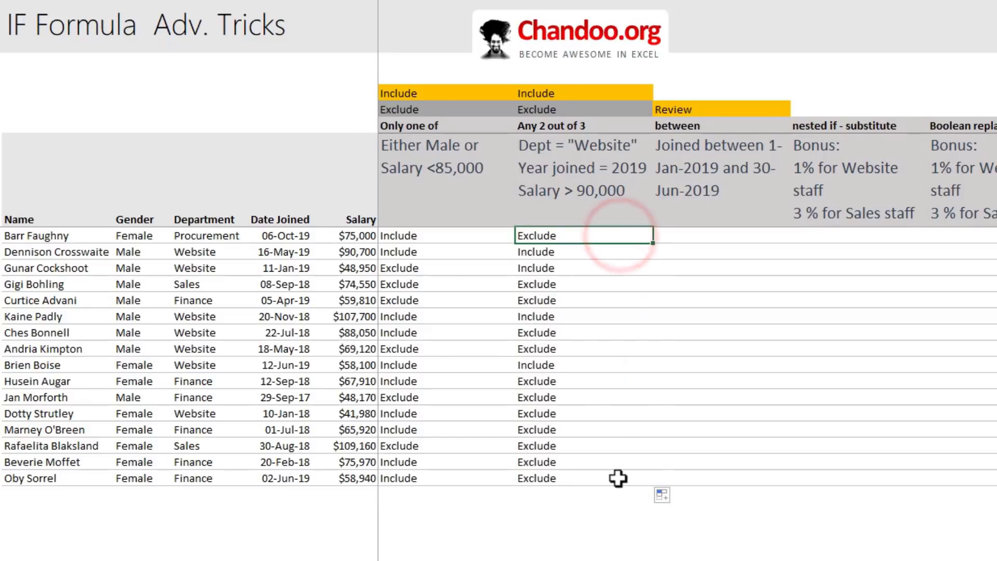
# - Clear the copied formulas from I9 to I23, keeping only the original formula in I8
pyautogui.moveTo(618, 478); pyautogui.dragTo(628, 274)
pyautogui.click(628, 264)
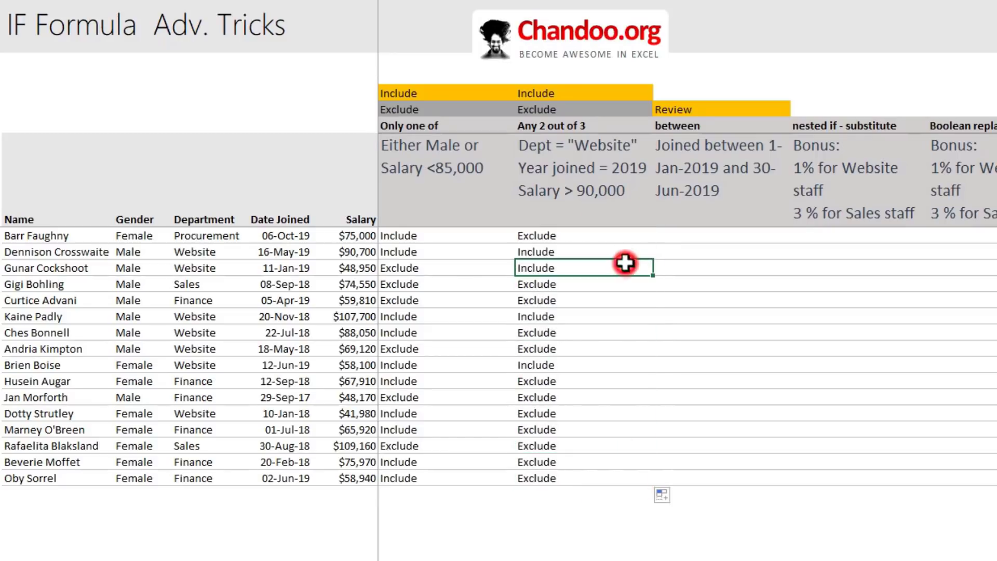
pyautogui.click(626, 253)
pyautogui.hotkey('ctrl', 'shift', 'Down')
pyautogui.press('Delete')
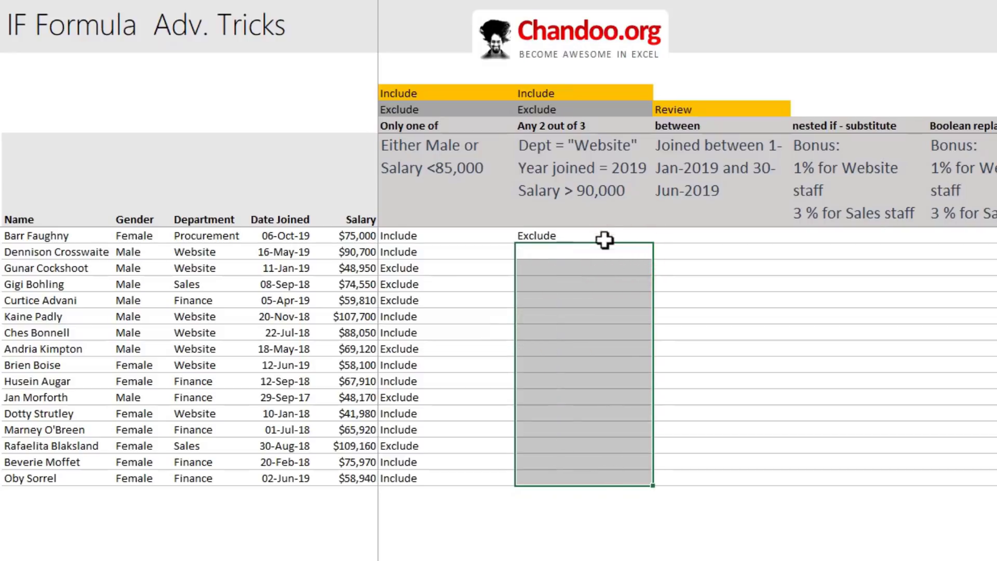
# - Fill the I8 formula down again through I23 for all employees
pyautogui.click(605, 235)
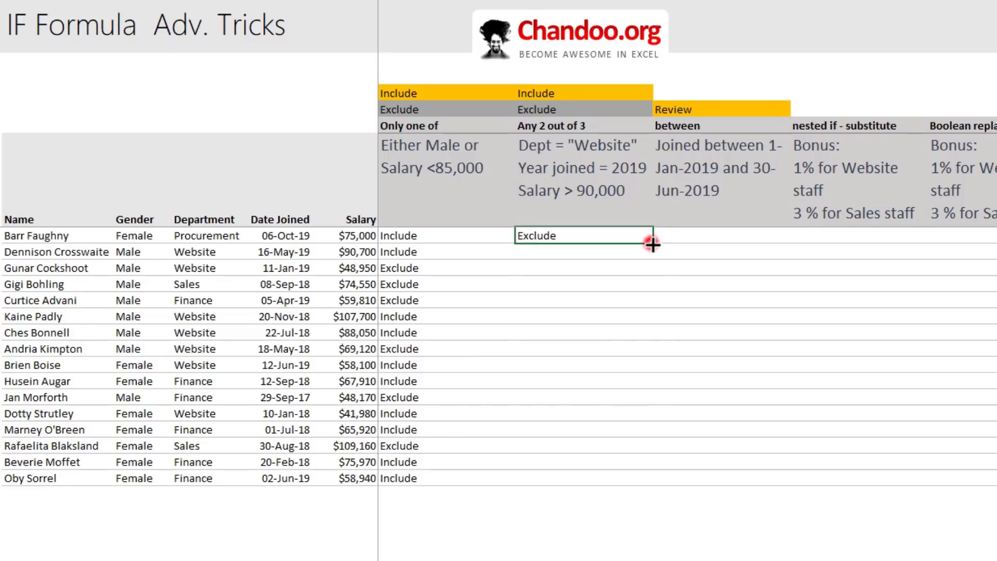
pyautogui.doubleClick(652, 245)
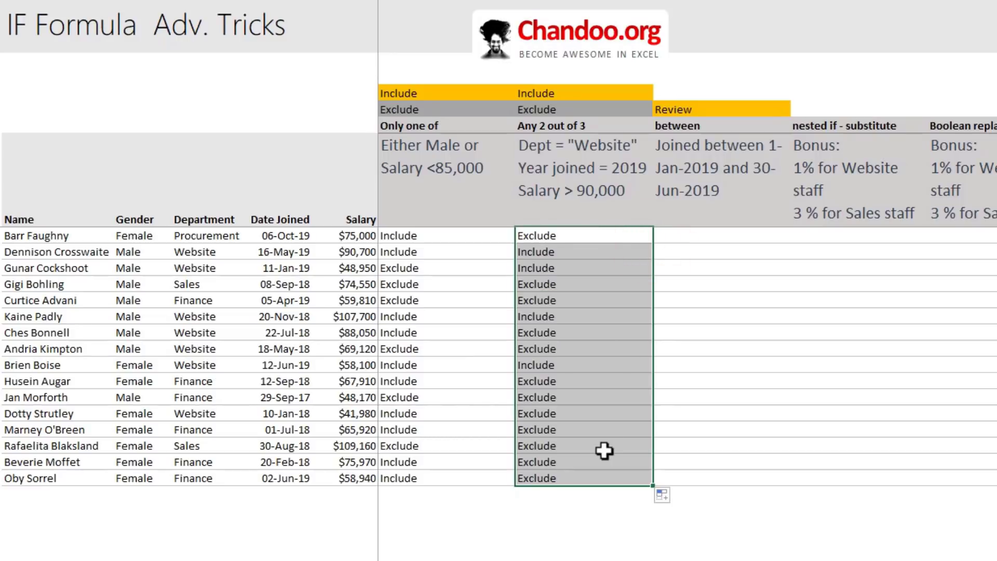
pyautogui.click(584, 366)
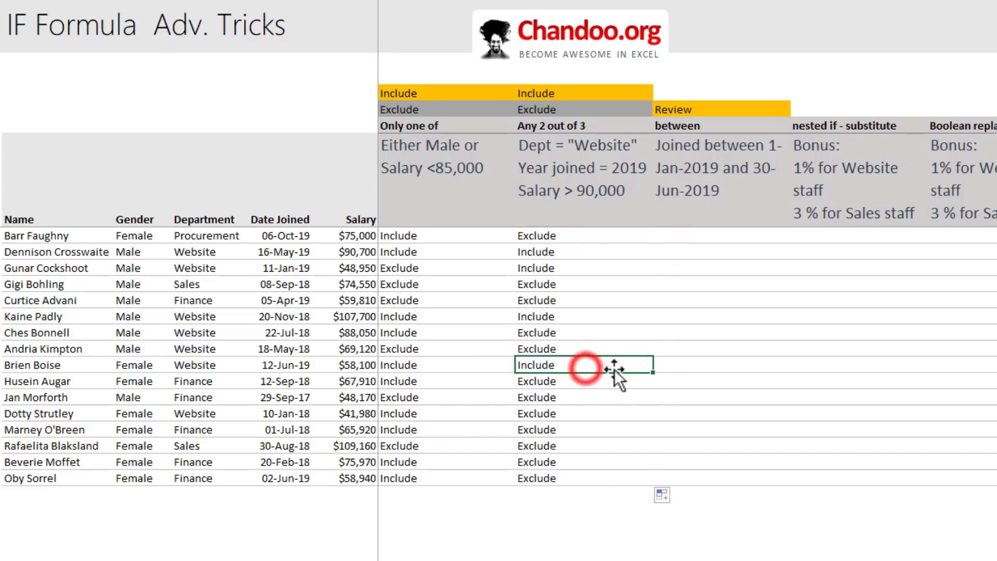
# - Start an IF formula in J8 with an AND test whose first condition is F8>=DATE(2019,1,1)
pyautogui.click(707, 235)
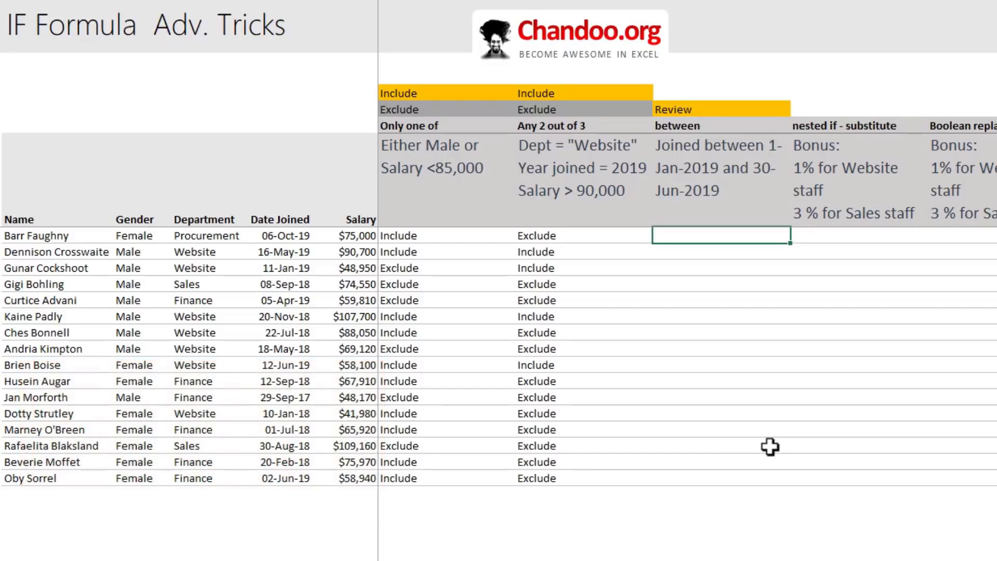
pyautogui.keyDown('shift'); pyautogui.click(706, 481); pyautogui.keyUp('shift')
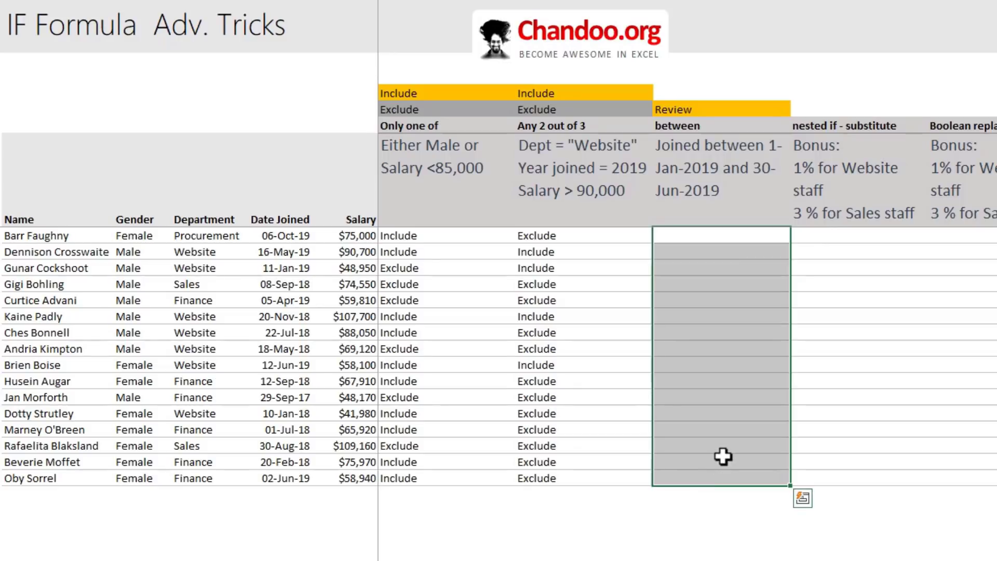
pyautogui.click(695, 238)
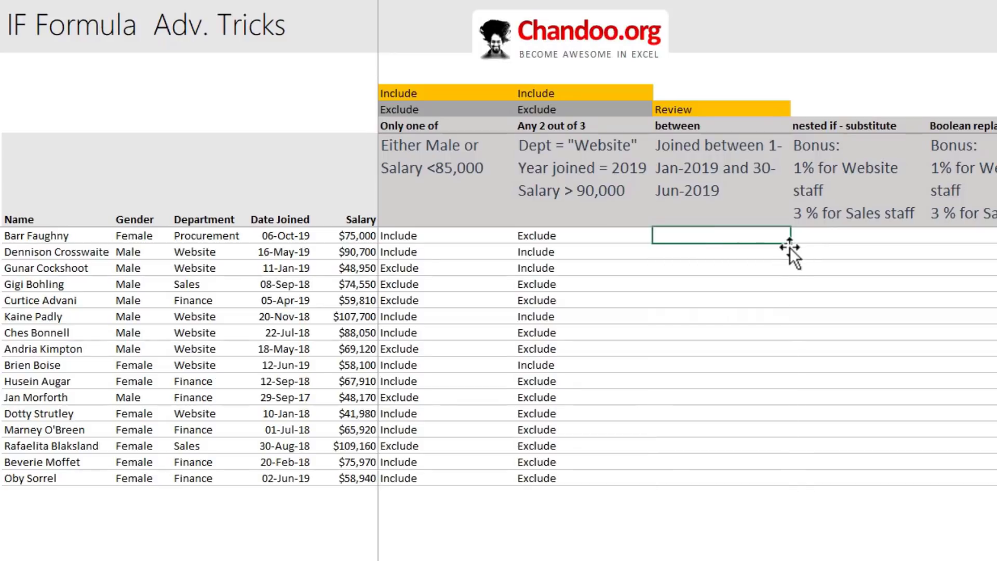
pyautogui.write('=if')
pyautogui.press('Tab')
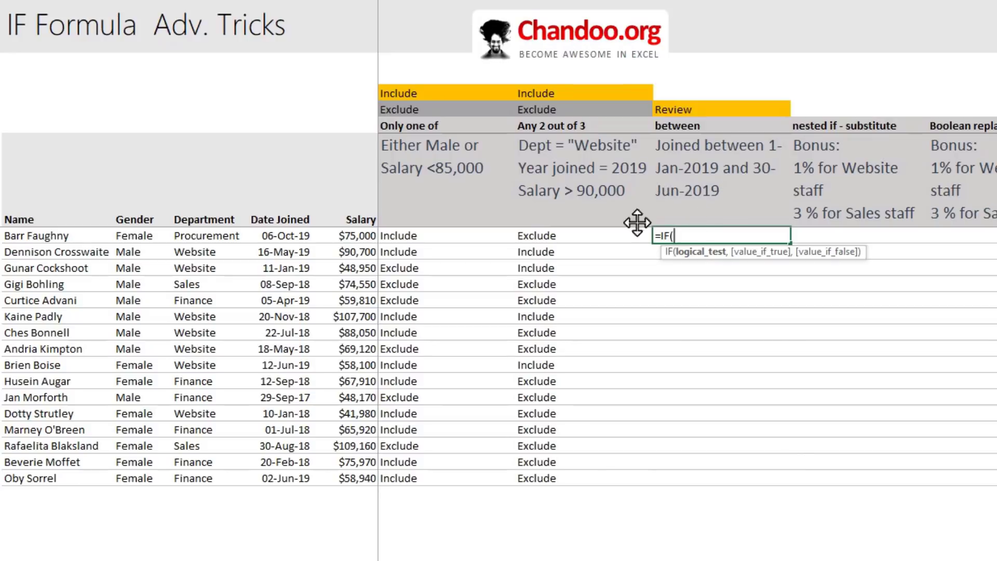
pyautogui.write('and')
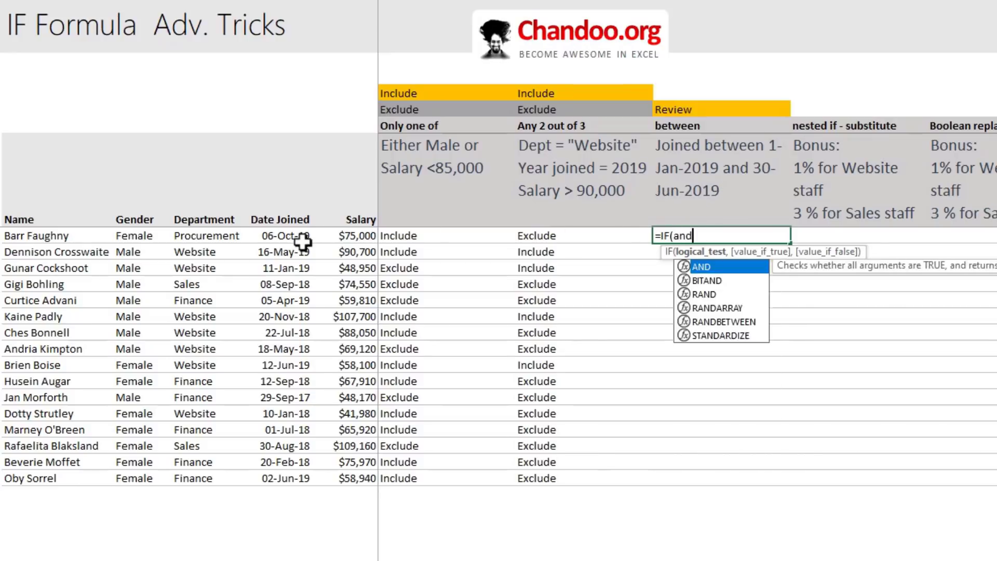
pyautogui.press('Tab')
pyautogui.click(303, 241)
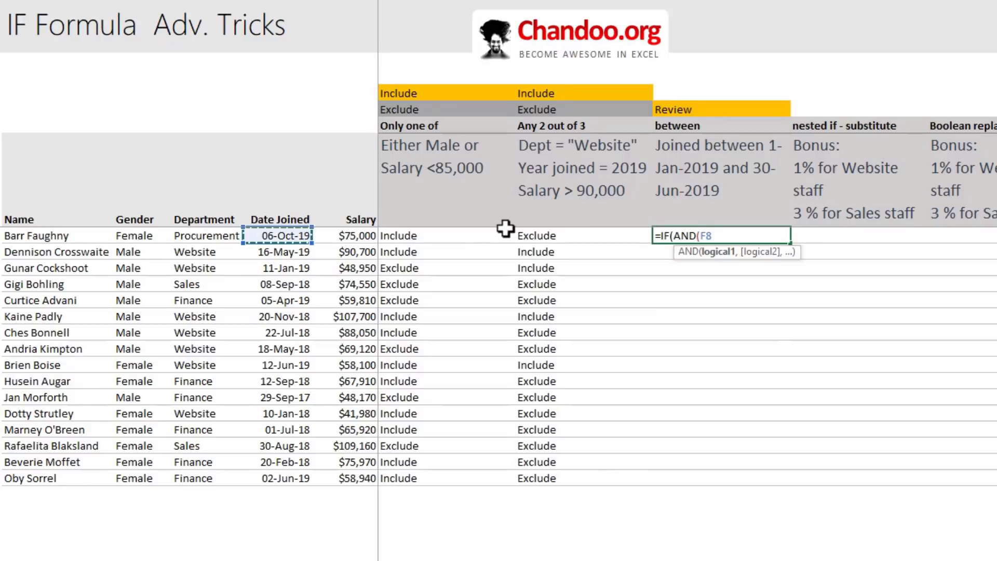
pyautogui.write('>=da')
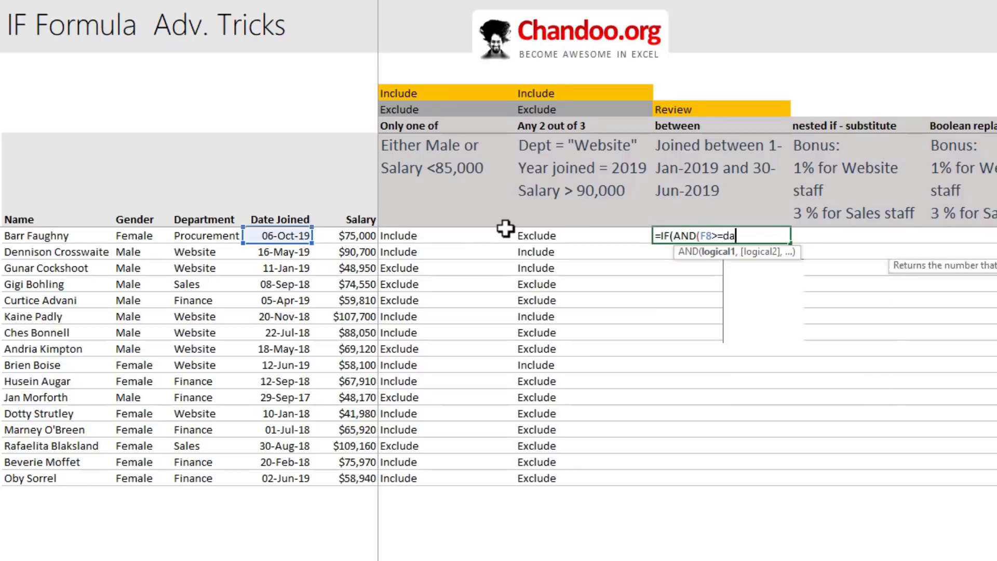
pyautogui.write('te(2019')
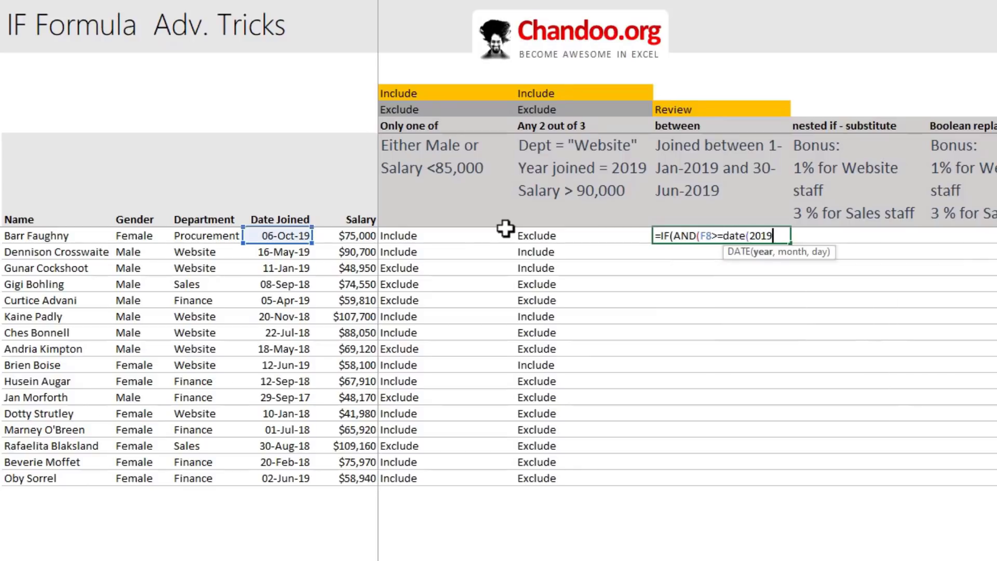
pyautogui.write(',1,1),')
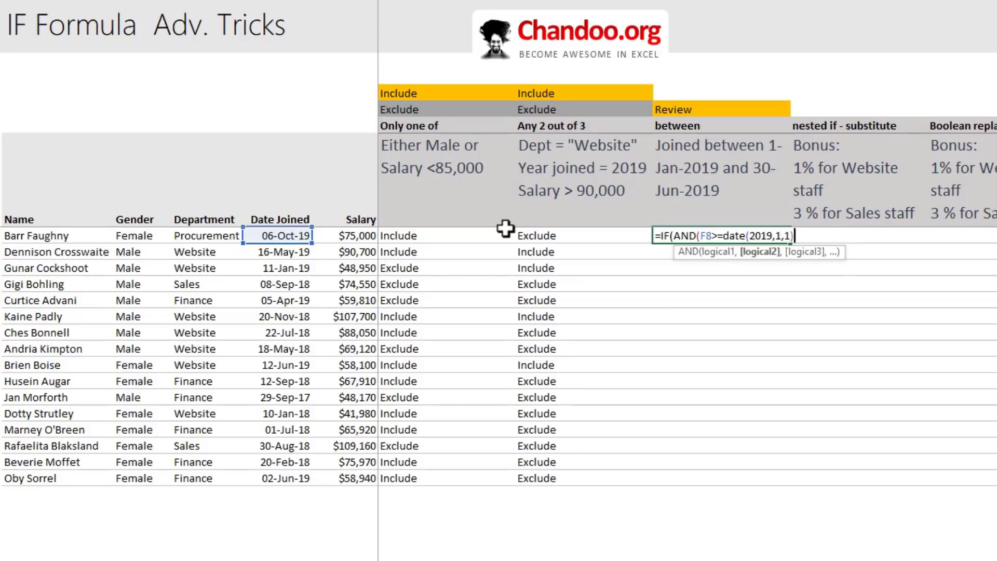
# - Add F8<=DATE(2019,6,30) as the second AND condition in J8 and close the logical test
pyautogui.click(279, 235)
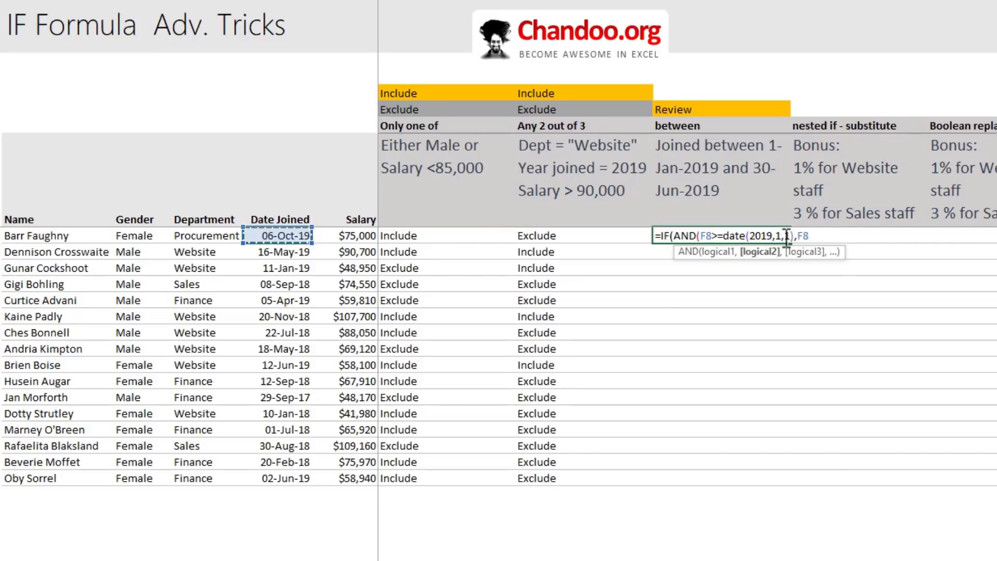
pyautogui.write('<=date(201')
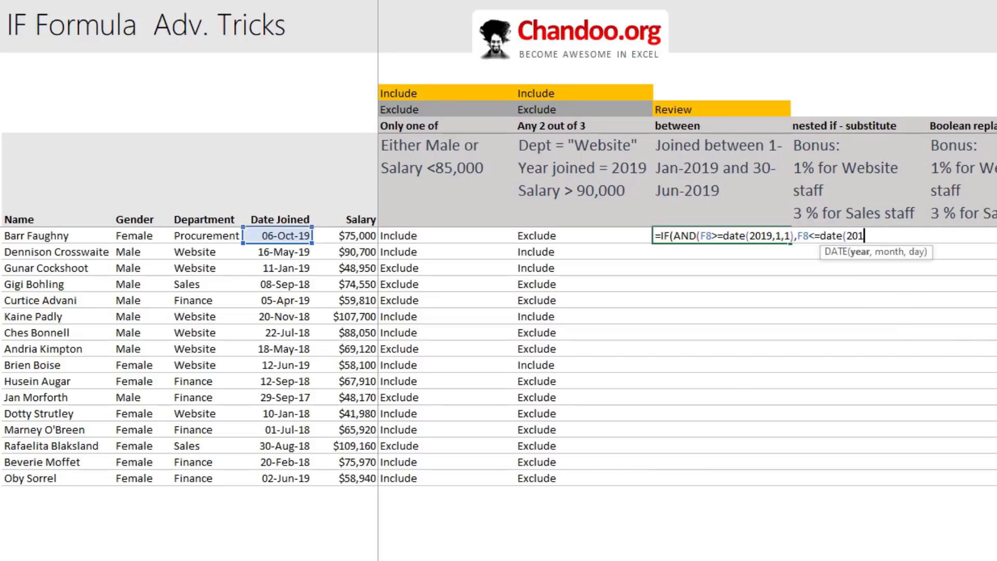
pyautogui.write('9,6,30)),')
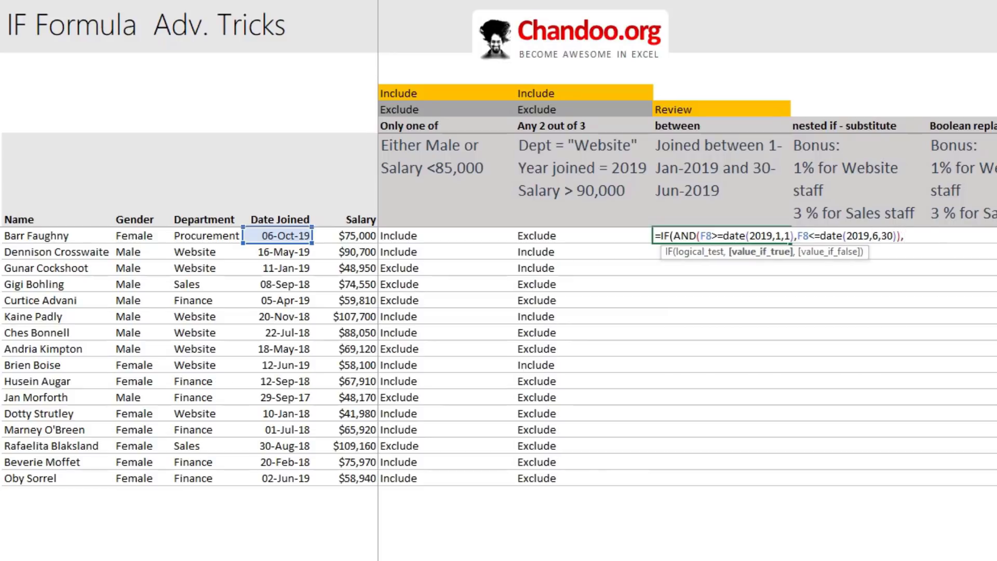
# - Complete the J8 formula so it returns $J$5 when the AND test is true and an empty string otherwise
pyautogui.click(712, 115)
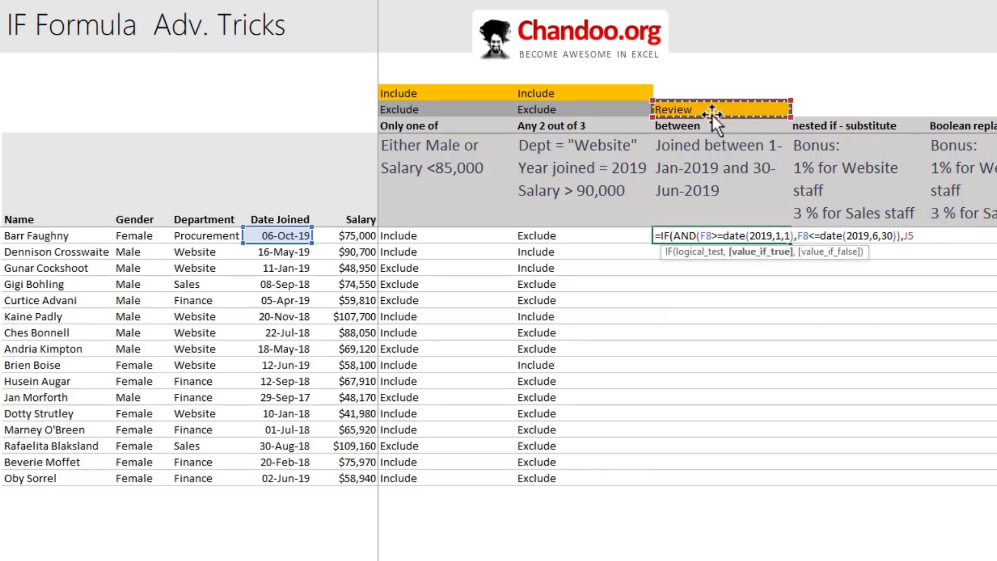
pyautogui.press('F4')
pyautogui.write(',')
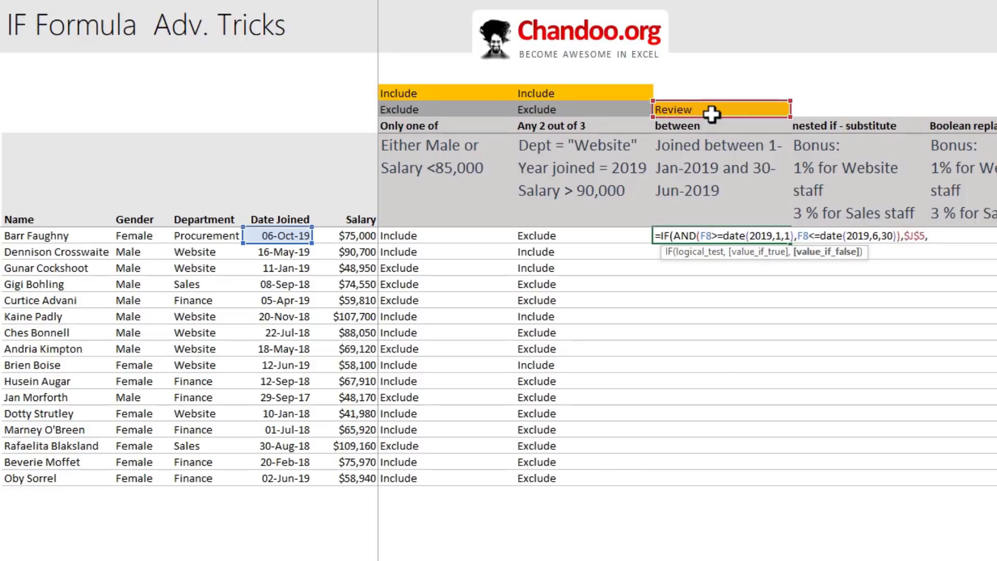
pyautogui.write('"")')
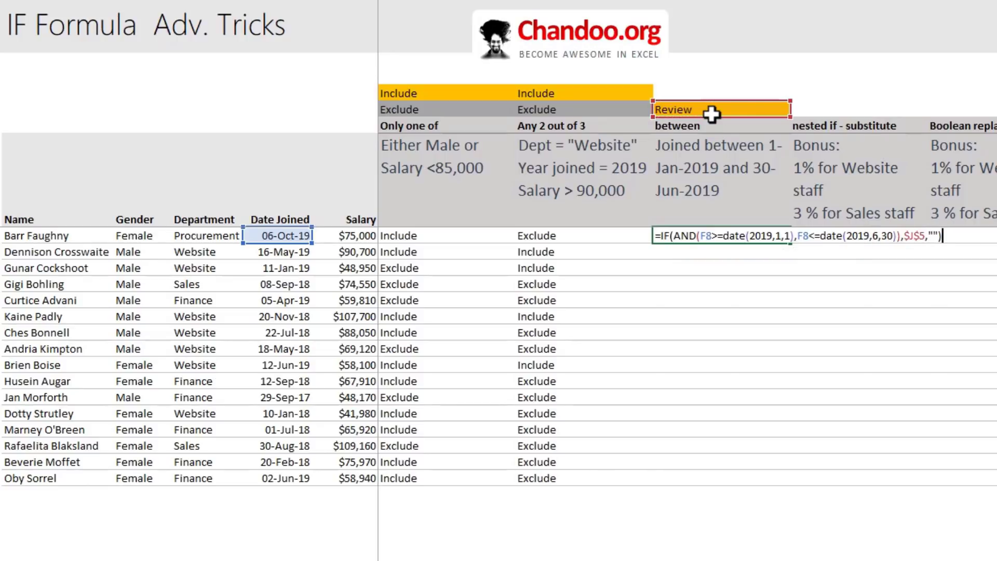
pyautogui.press('Return')
# - Fill the AND-based J8 formula down through J23 and check the rows marked Review
pyautogui.click(774, 235)
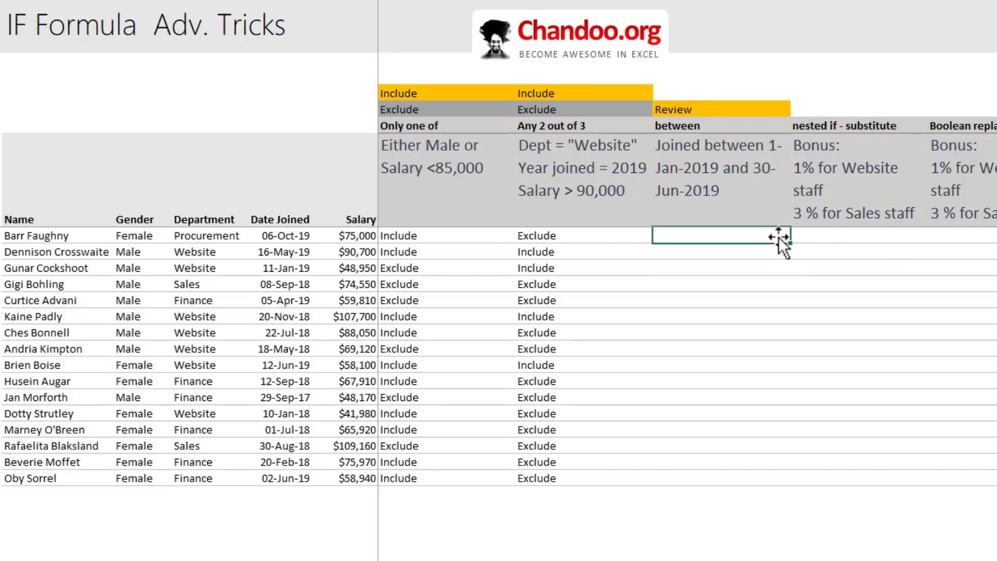
pyautogui.doubleClick(790, 243)
pyautogui.moveTo(686, 251); pyautogui.dragTo(684, 264)
pyautogui.click(683, 301)
pyautogui.click(695, 364)
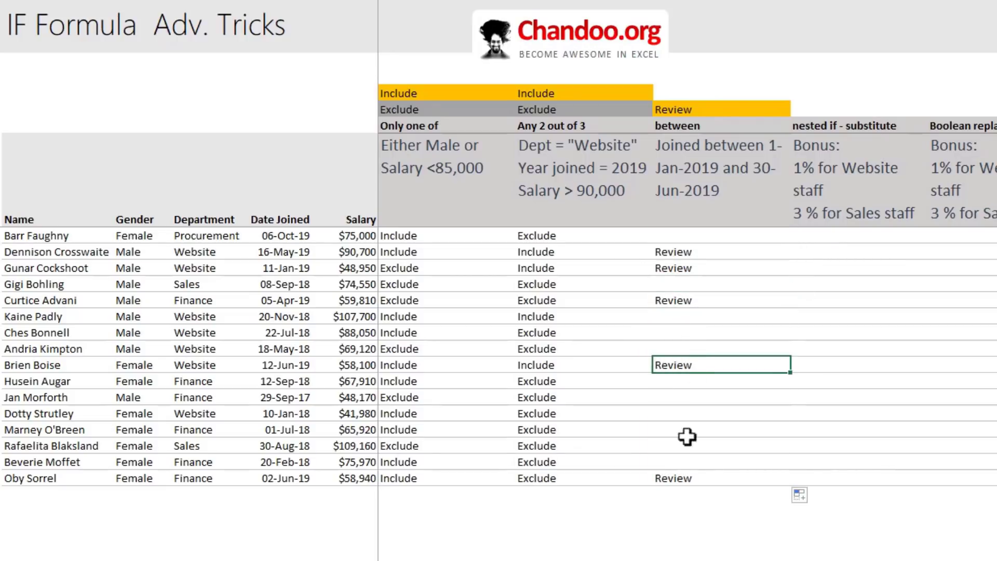
pyautogui.click(683, 475)
pyautogui.click(689, 234)
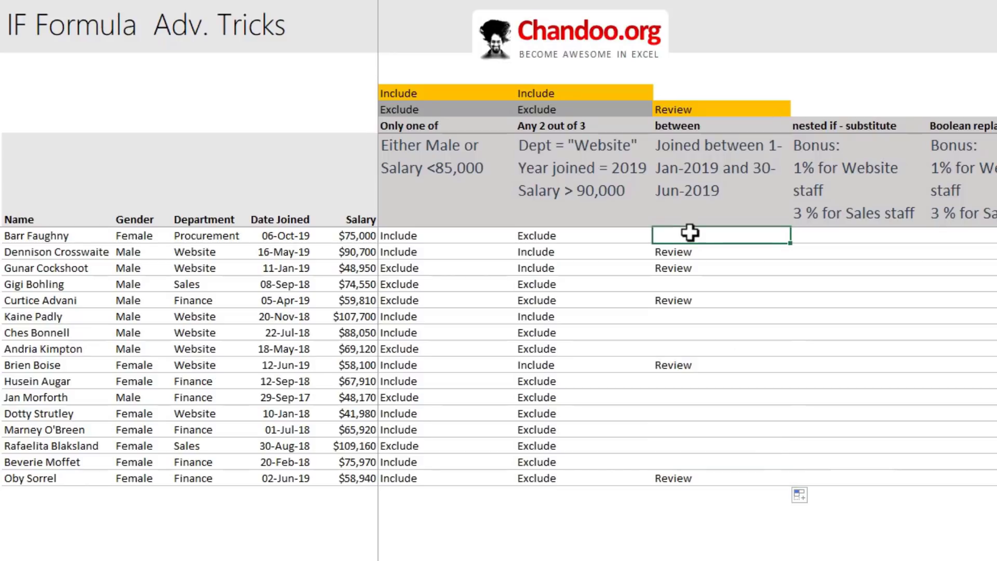
# - Replace everything after IF( in the J8 formula with a MEDIAN function that takes F8 as its first argument
pyautogui.press('F2')
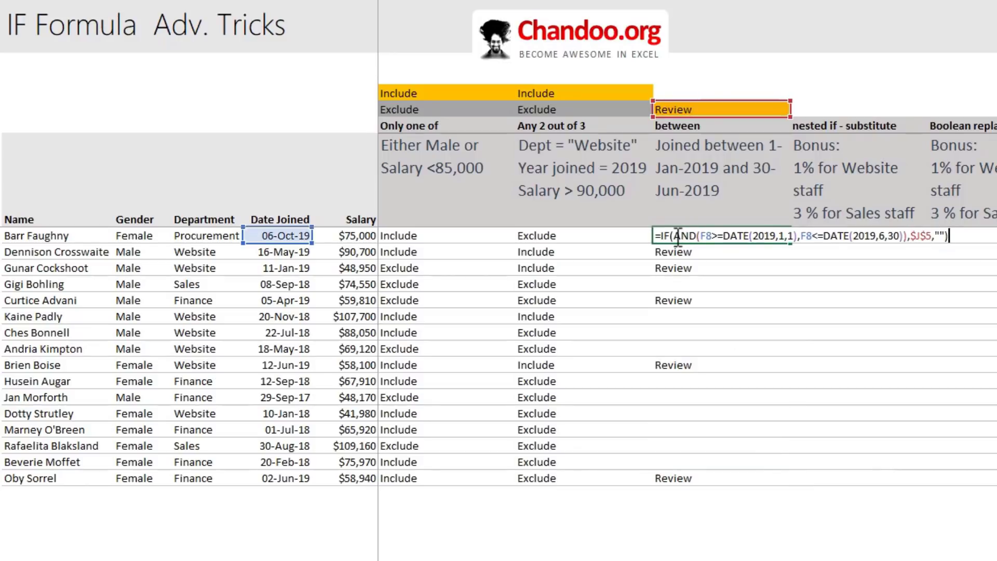
pyautogui.click(674, 236)
pyautogui.hotkey('shift', 'End')
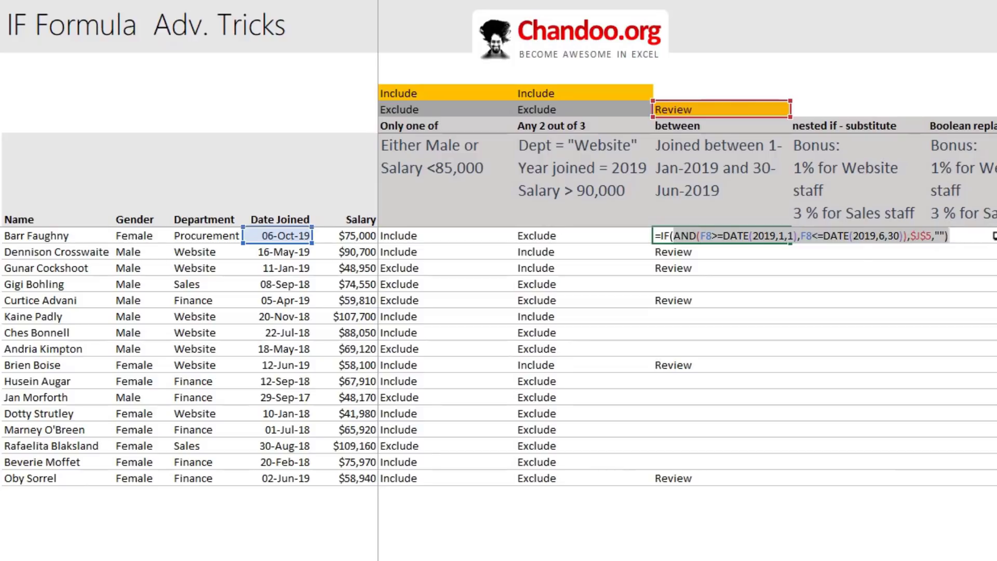
pyautogui.press('Delete')
pyautogui.write('MEDIAN(')
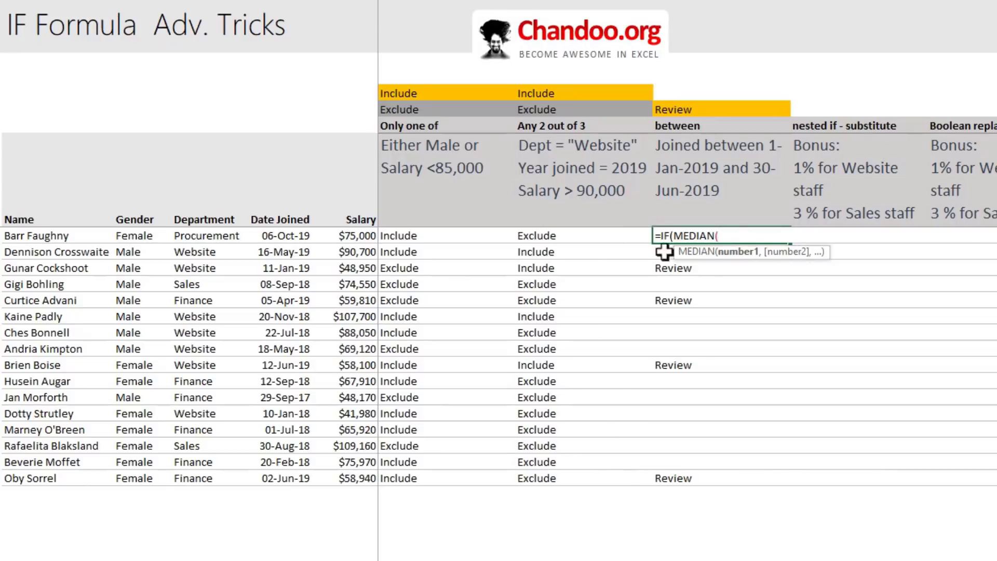
pyautogui.click(288, 235)
pyautogui.write(',')
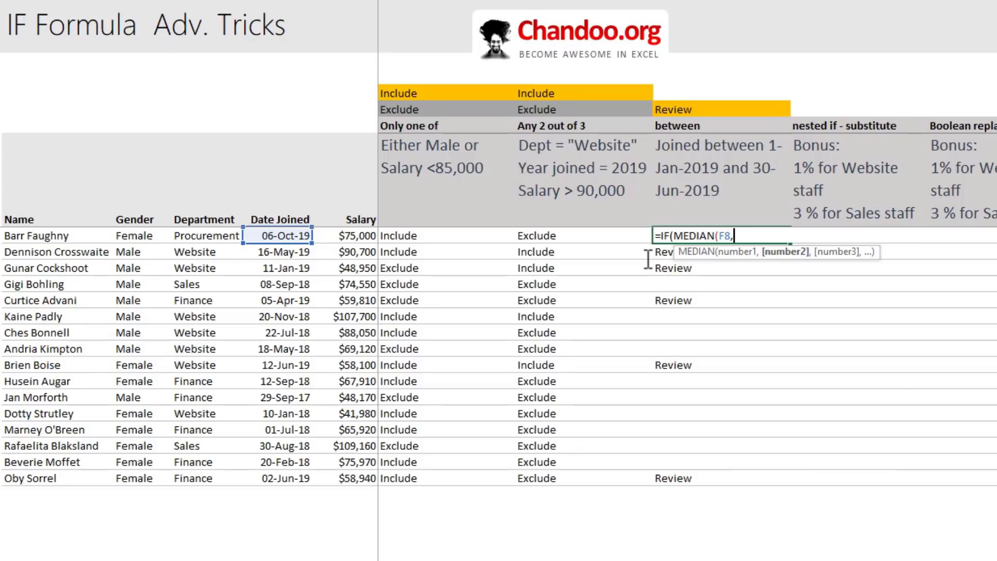
# - Add DATE(2019,1,1) and DATE(2019,6,30) to the MEDIAN in J8 and test whether its result equals F8
pyautogui.write('date')
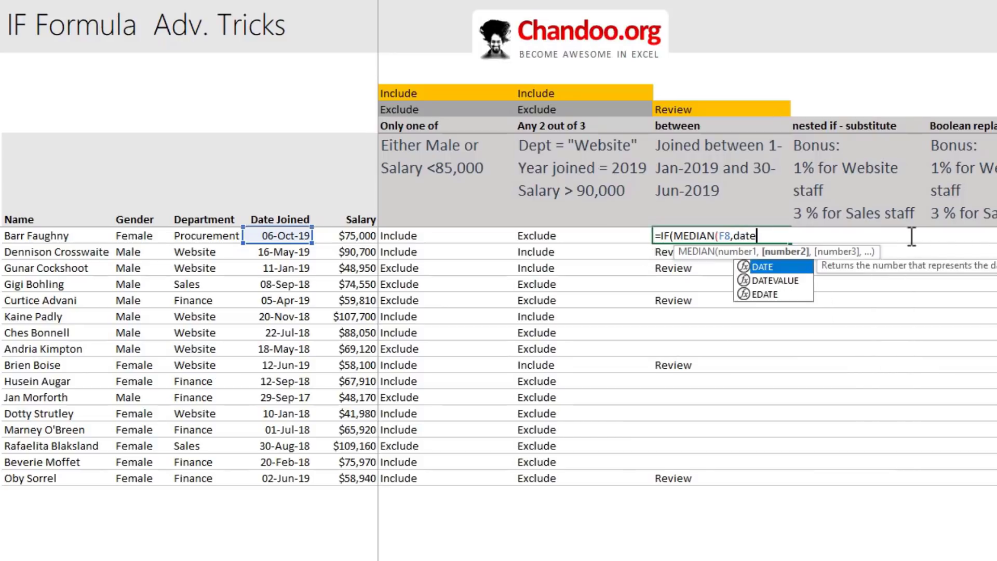
pyautogui.write('(2019,1,1')
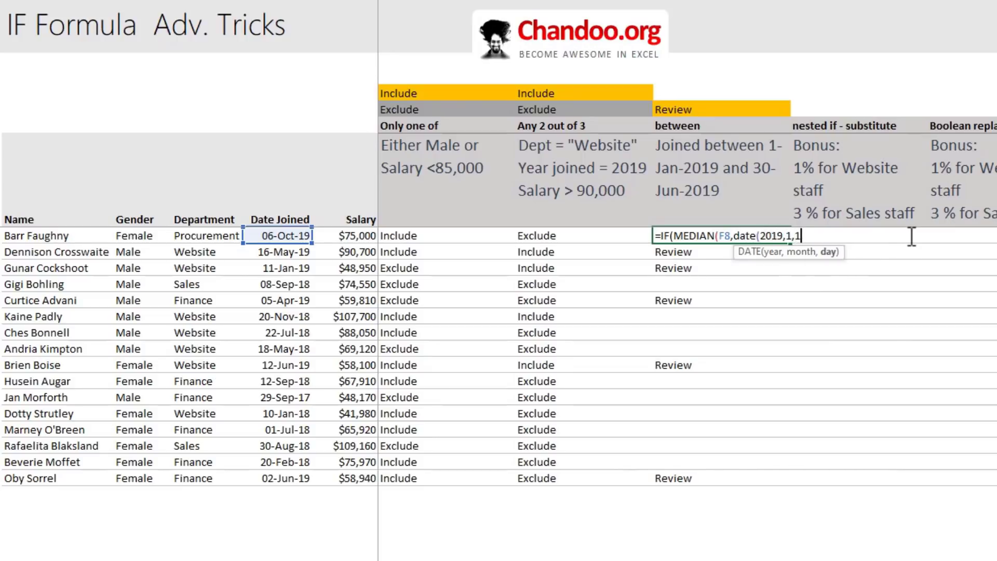
pyautogui.write('),date(2')
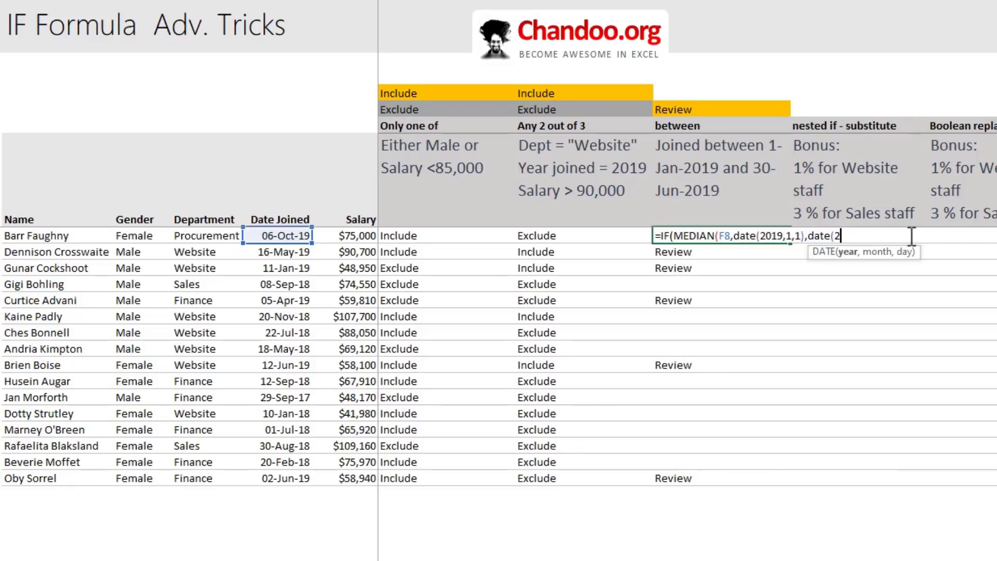
pyautogui.write('019,6,30))')
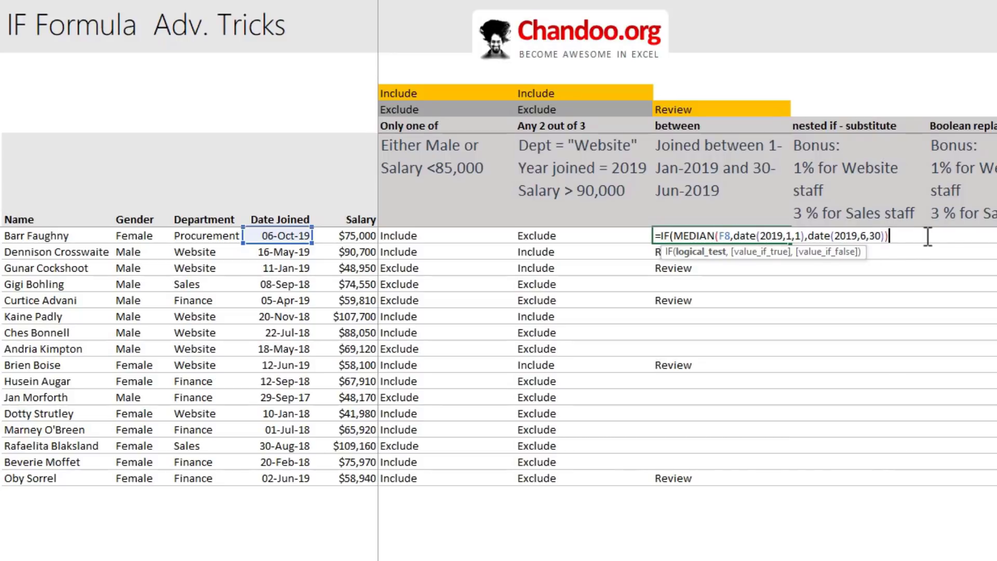
pyautogui.write('=')
pyautogui.click(273, 237)
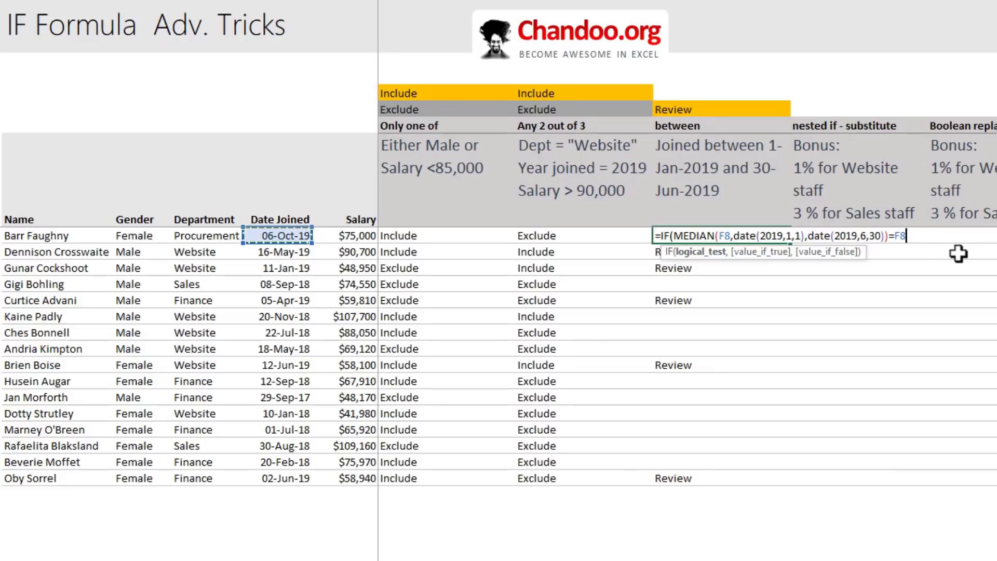
# - Finish the MEDIAN-based formula in J8 with $J$5 as the true value and an empty string as the false value
pyautogui.write(',"')
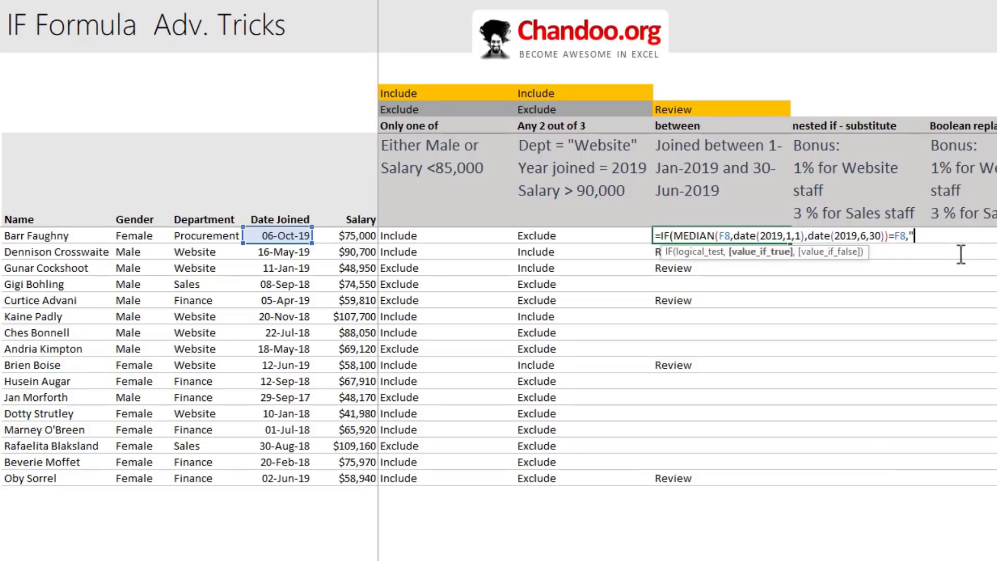
pyautogui.press('BackSpace')
pyautogui.click(740, 110)
pyautogui.press('F4')
pyautogui.write(',""')
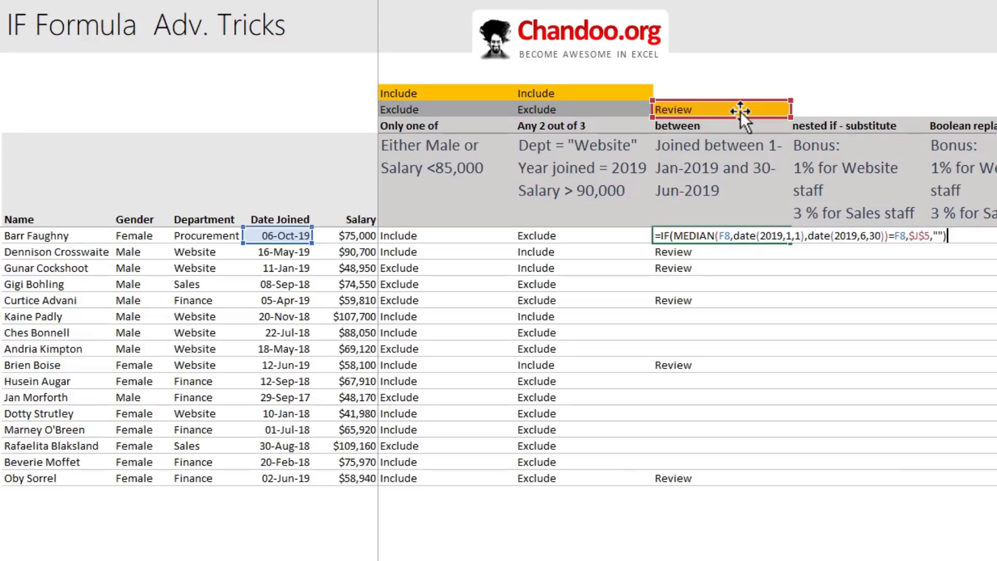
pyautogui.press('Return')
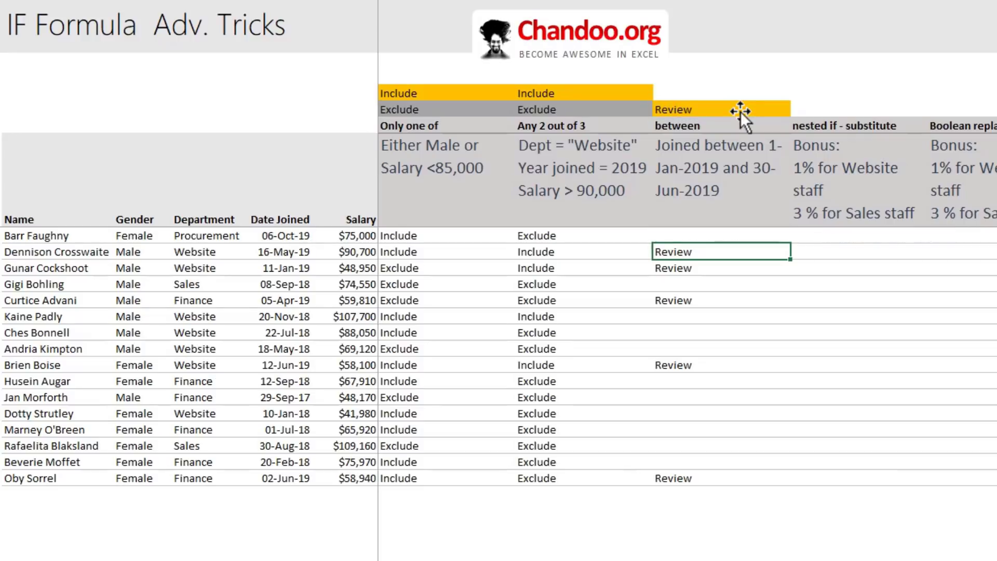
# - Fill the MEDIAN-based formula from J8 down through J23 and inspect the Review rows and the copied formula in J23
pyautogui.click(773, 236)
pyautogui.doubleClick(790, 243)
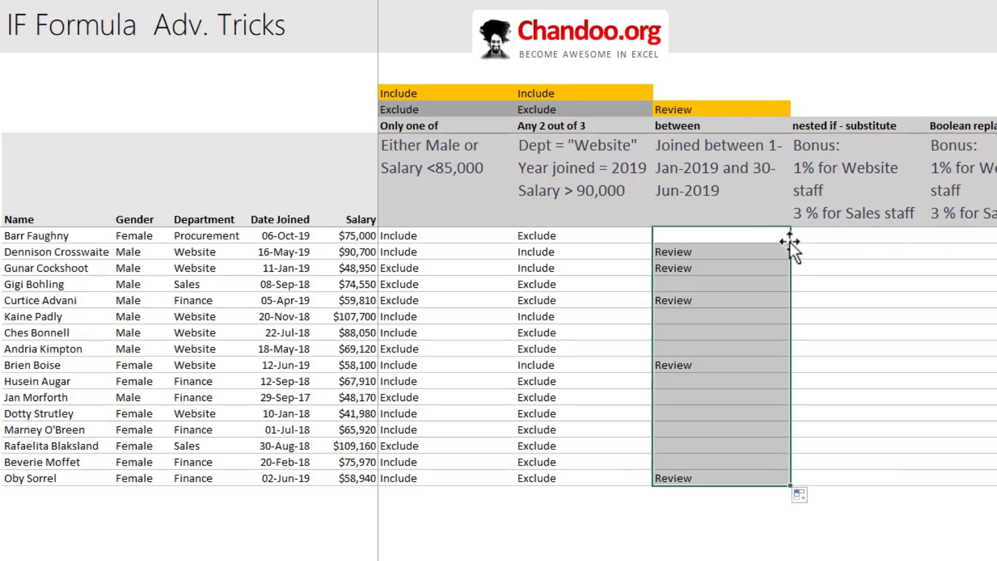
pyautogui.click(690, 251)
pyautogui.click(670, 265)
pyautogui.click(680, 299)
pyautogui.click(670, 359)
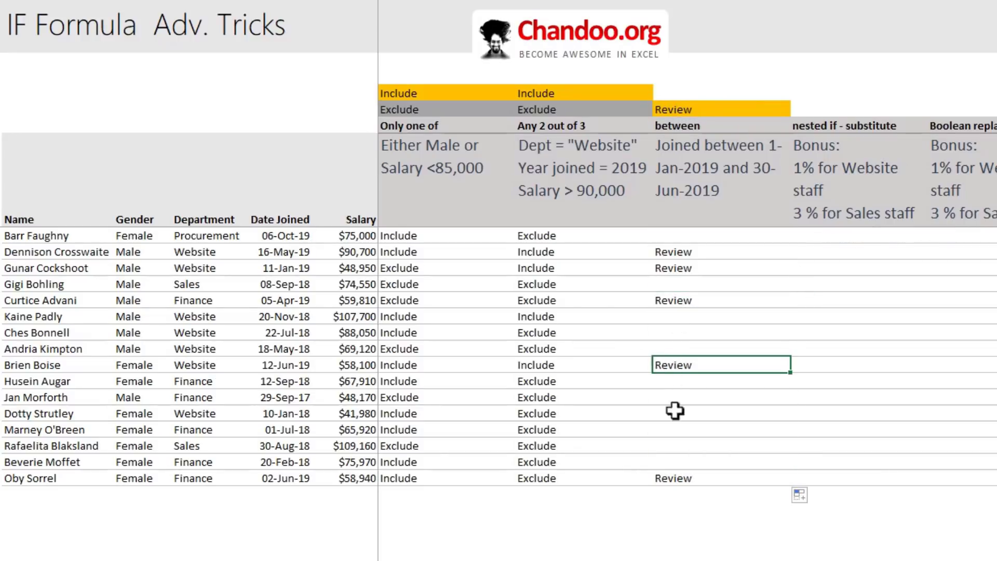
pyautogui.click(684, 478)
pyautogui.press('F2')
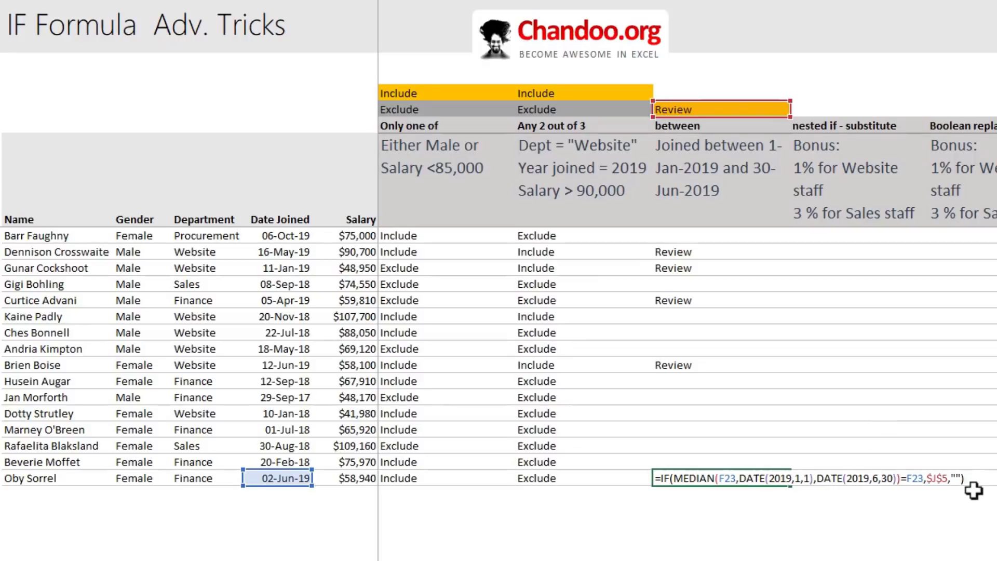
pyautogui.hotkey('ctrl', 'Return')
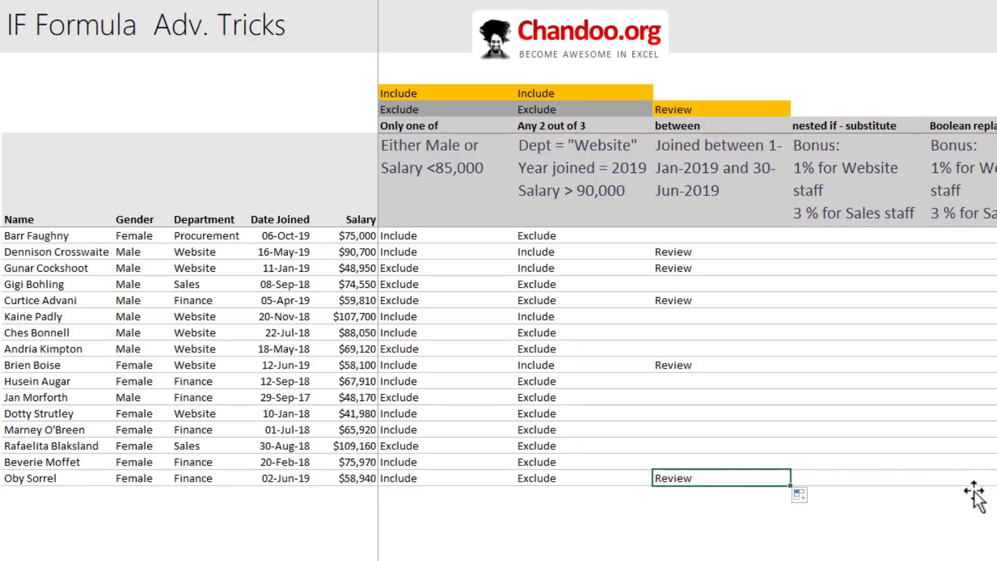
# - Increase the height of the header row until the complete bonus rules under "nested if - substitute" fit
pyautogui.click(856, 234)
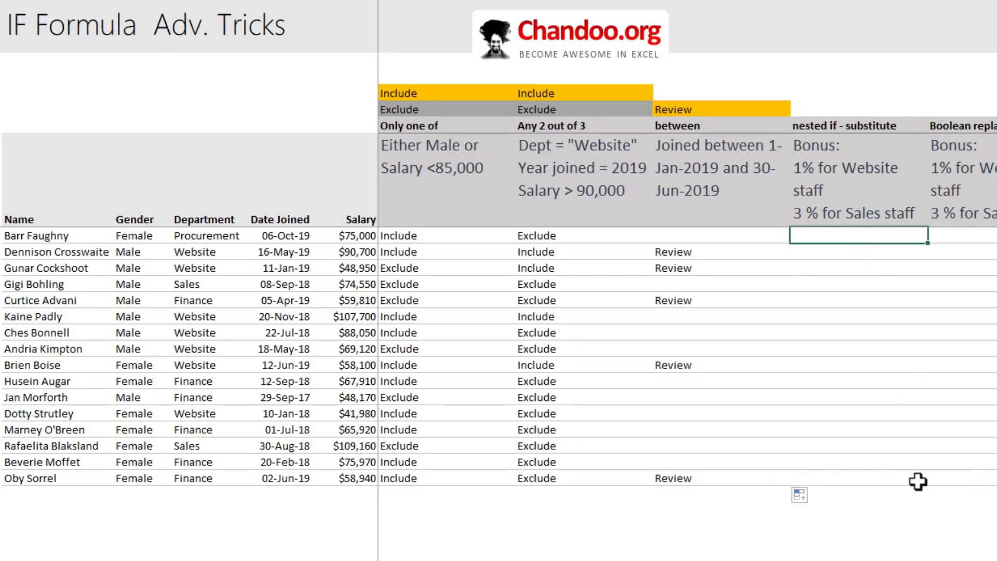
pyautogui.click(897, 147)
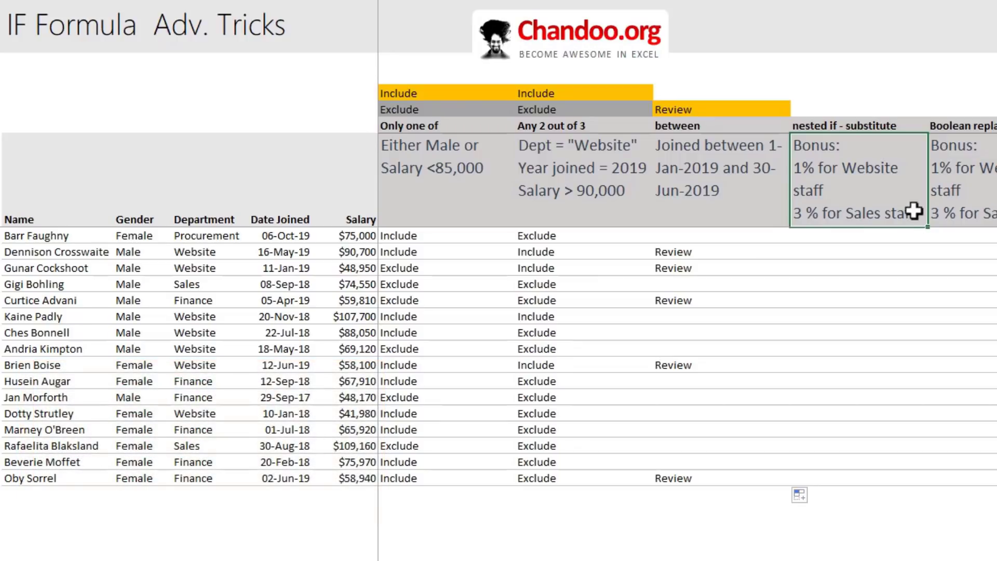
pyautogui.moveTo(1, 227); pyautogui.dragTo(1, 272)
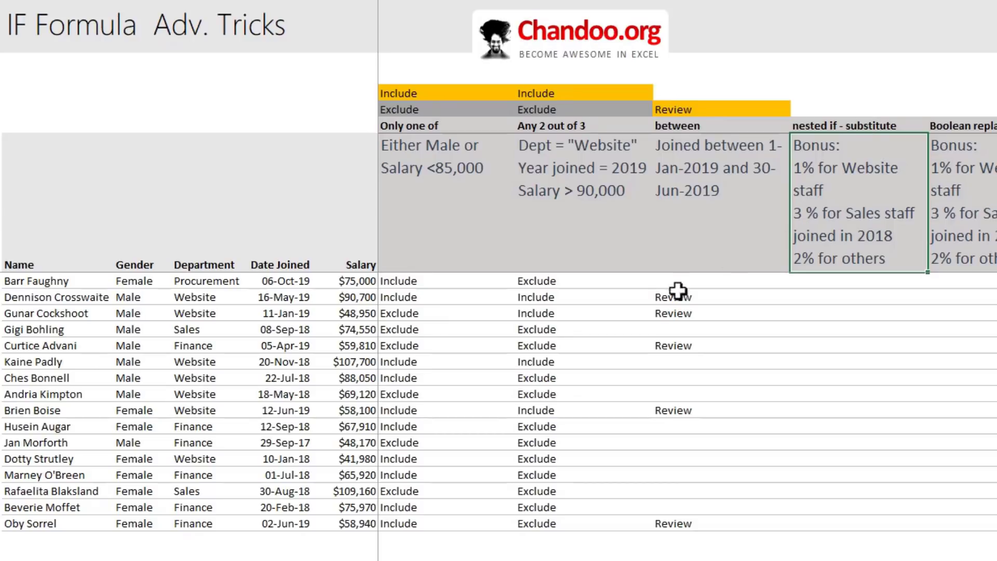
# - Start an IFS formula in K8 that returns 1% when E8="Website"
pyautogui.click(817, 281)
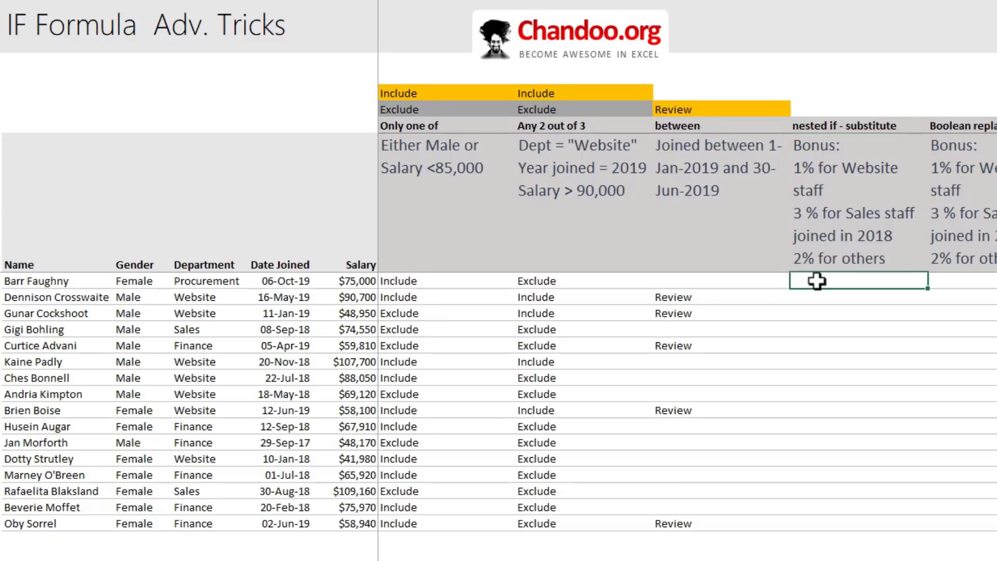
pyautogui.write('=')
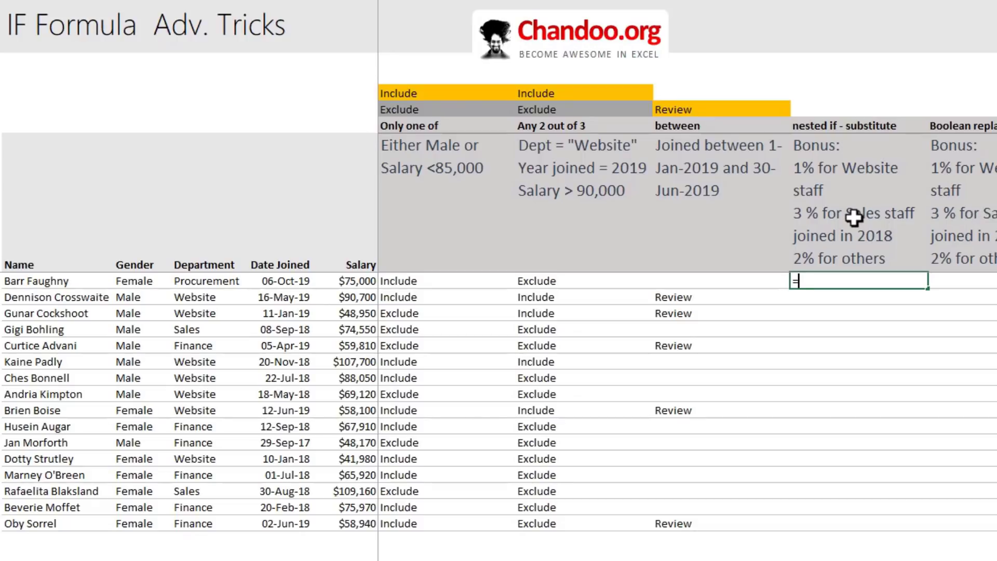
pyautogui.write('ifs')
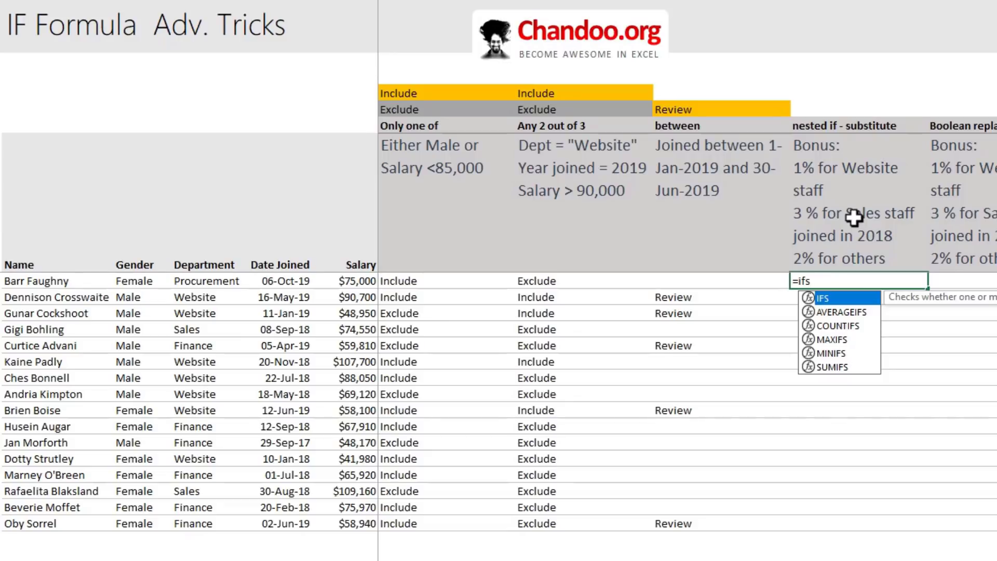
pyautogui.press('Tab')
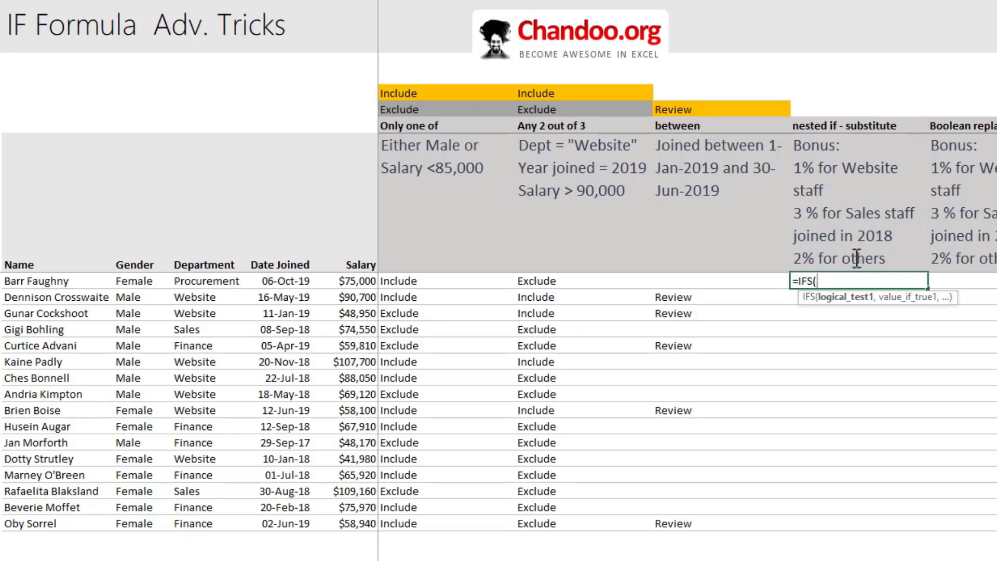
pyautogui.click(211, 282)
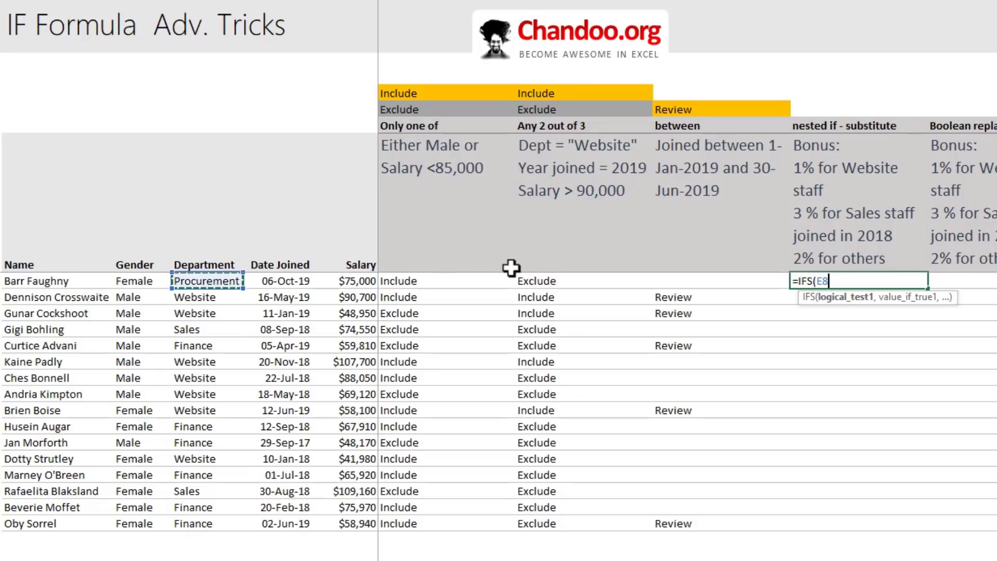
pyautogui.write('="Web')
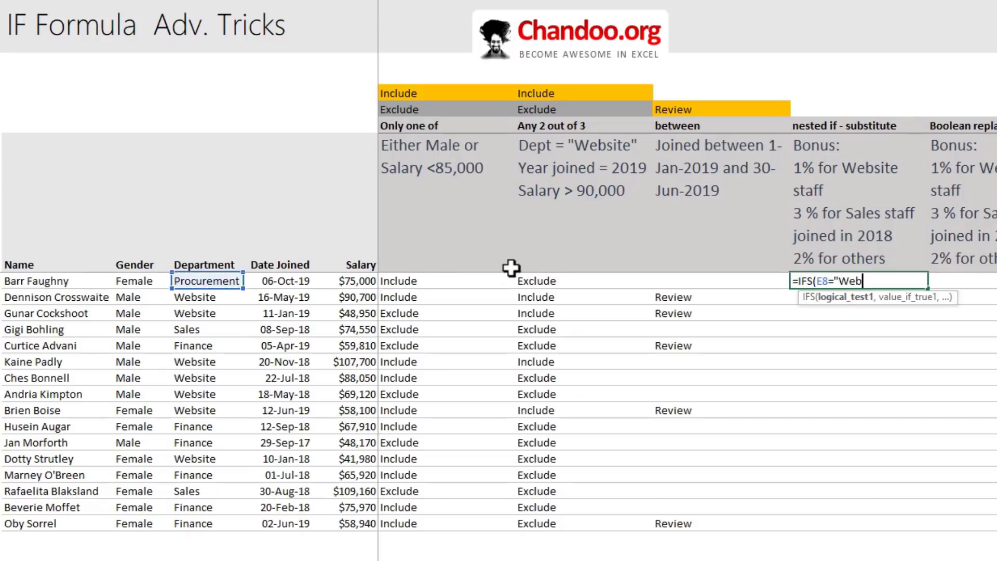
pyautogui.write('site",')
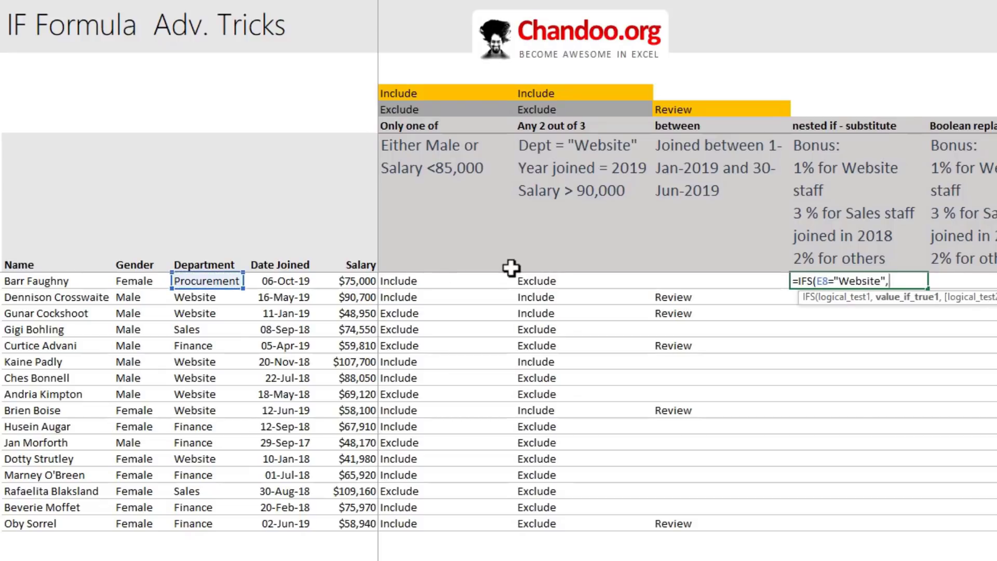
pyautogui.write('1%,')
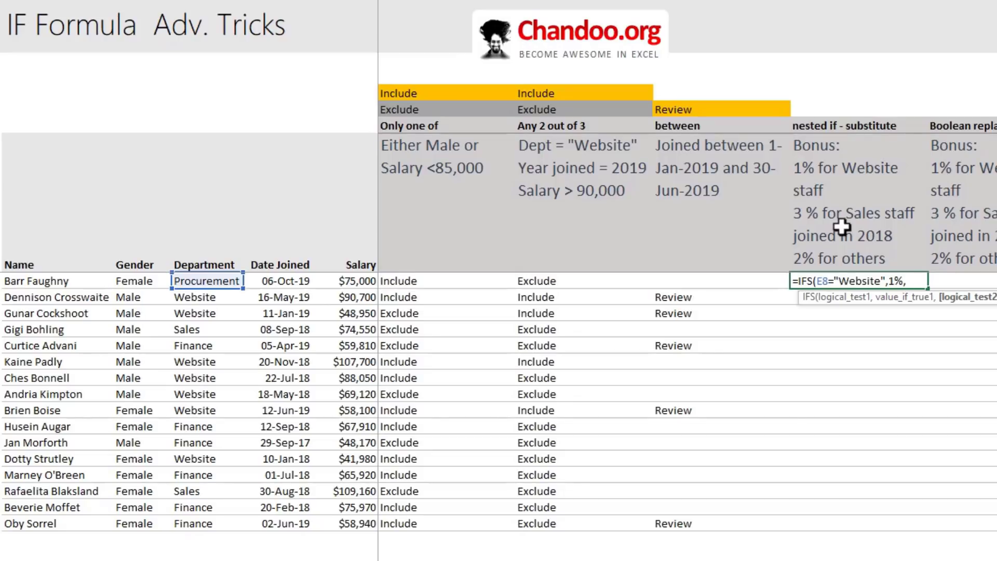
# - Add a second IFS condition in K8 that returns 3% when AND(E8="Sales",YEAR(F8)=2018) is met
pyautogui.write('and(')
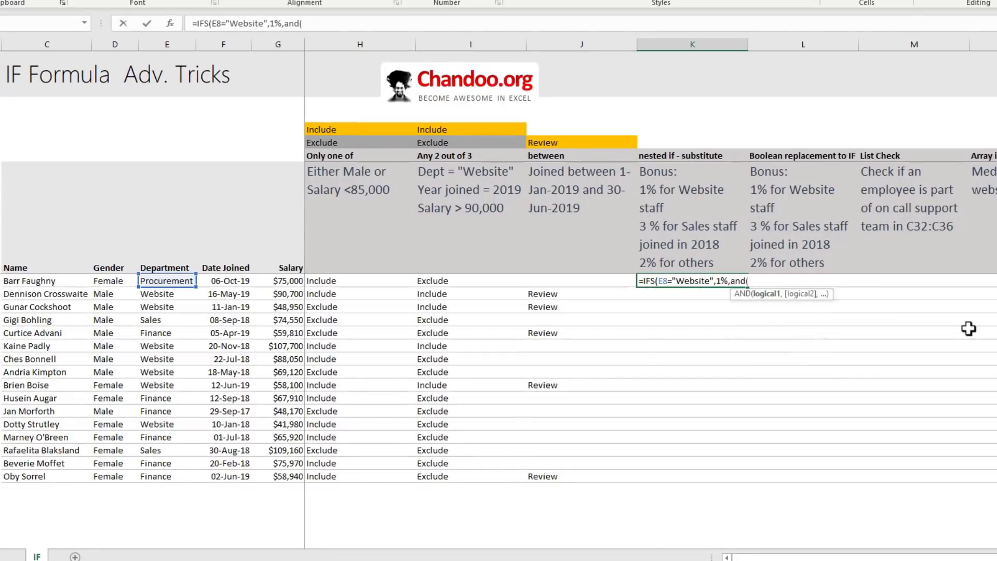
pyautogui.click(157, 280)
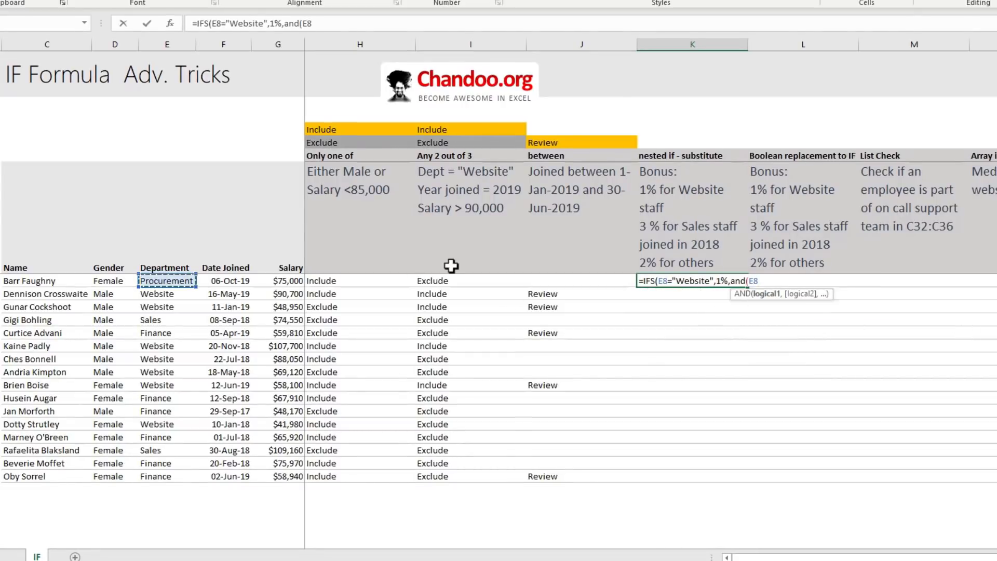
pyautogui.write('="Sales",')
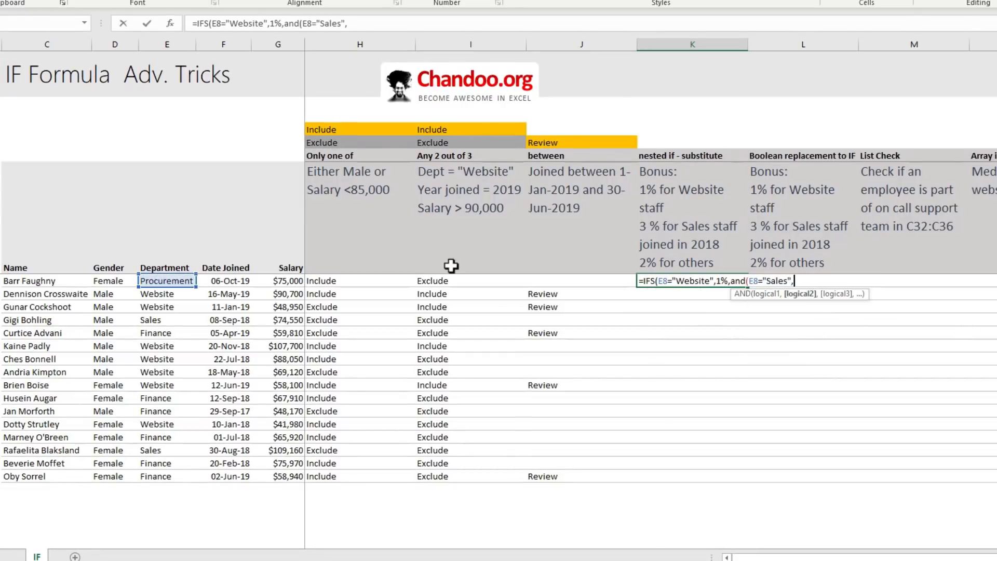
pyautogui.write('year(')
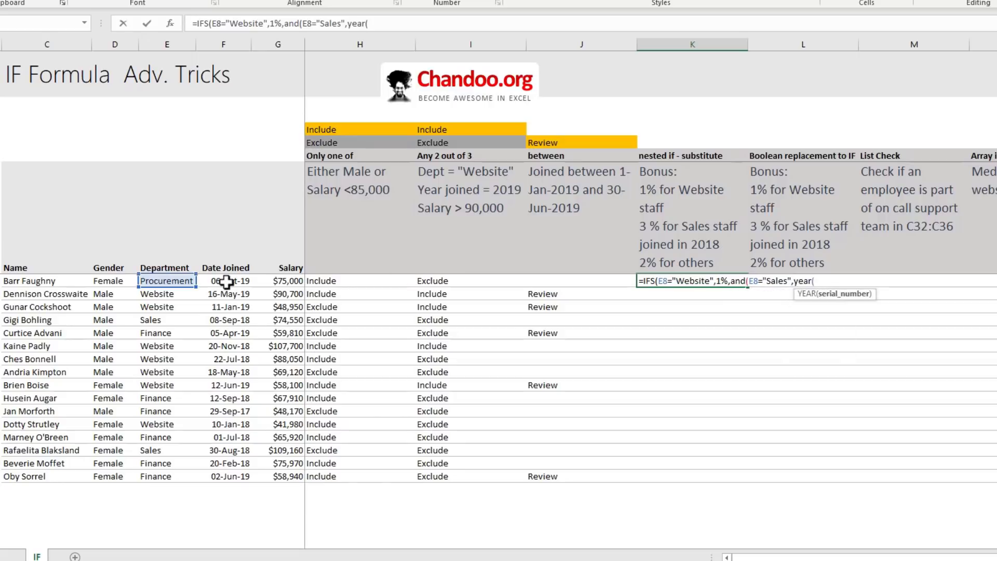
pyautogui.click(226, 281)
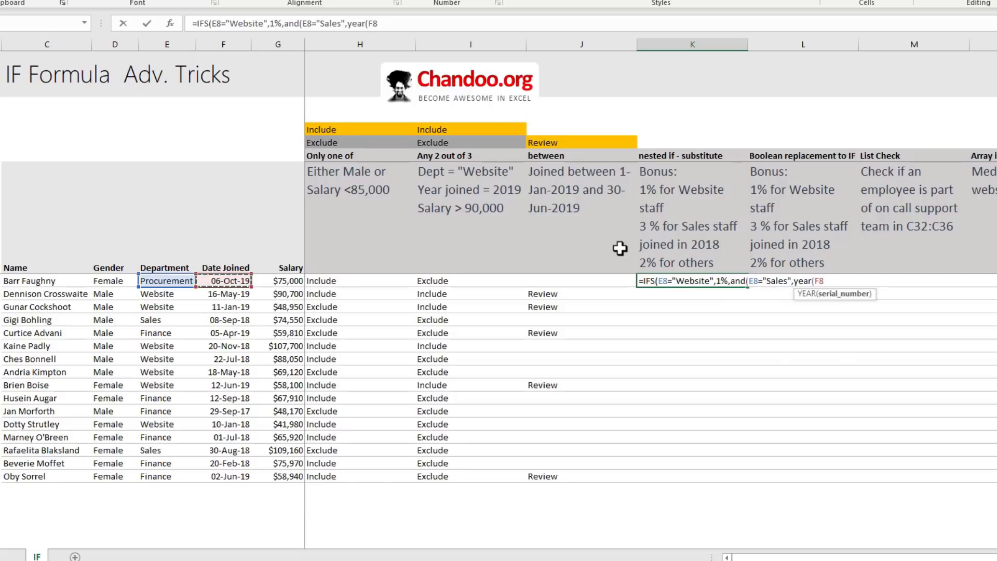
pyautogui.write(')=2018')
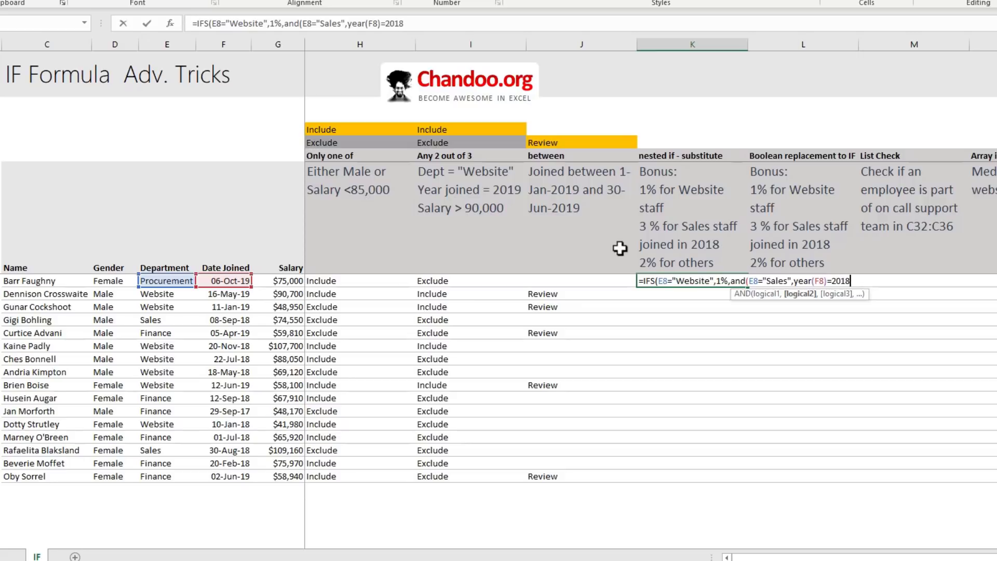
pyautogui.write('),')
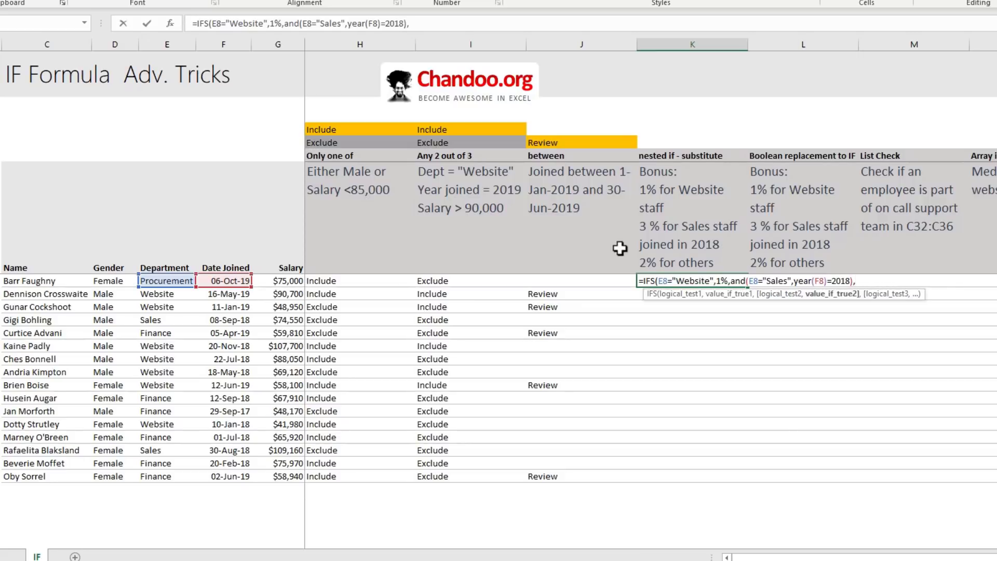
pyautogui.write('3%,')
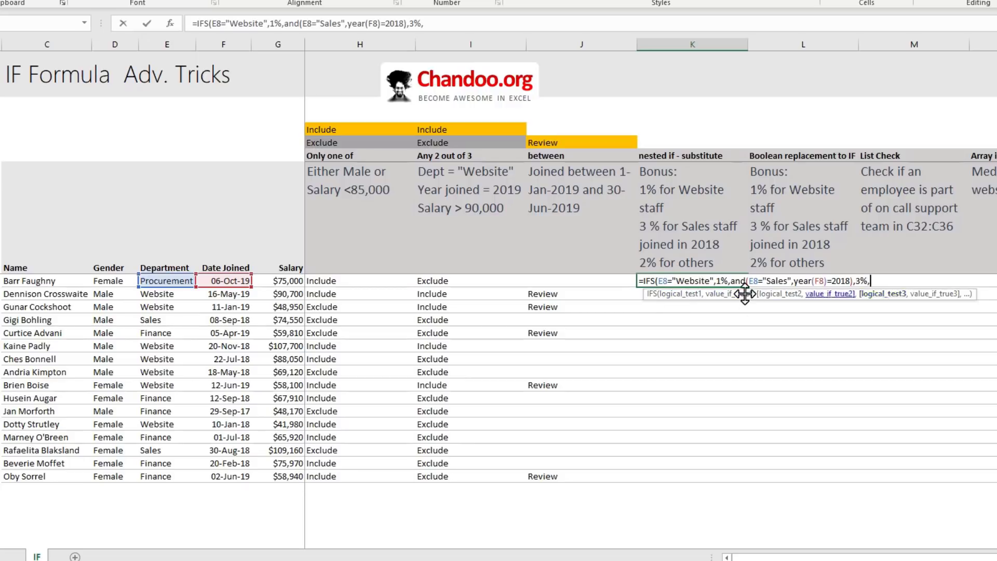
# - Finish the K8 IFS formula with TRUE as the catch-all test returning 2%
pyautogui.write('tru')
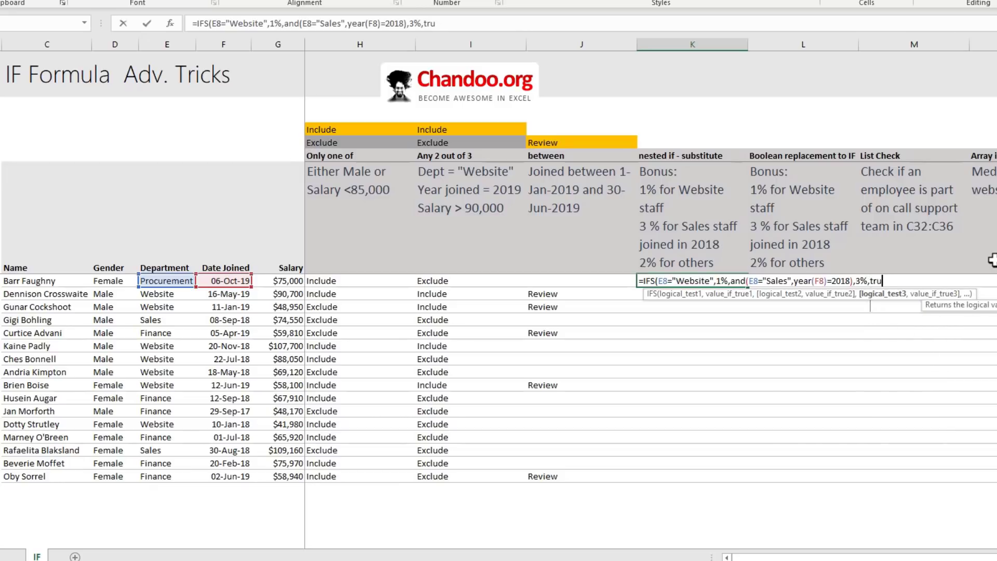
pyautogui.write('e,2')
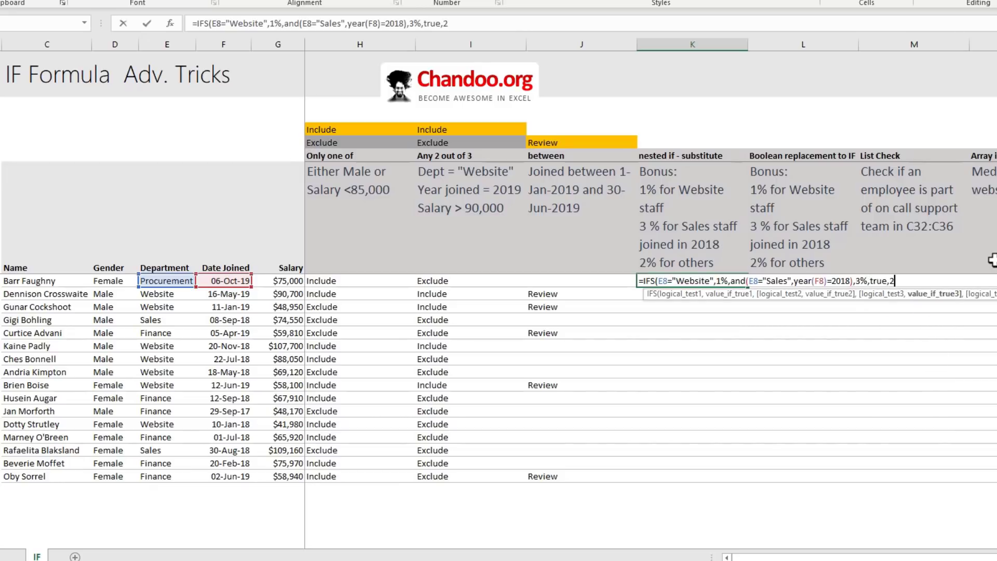
pyautogui.write('%)')
pyautogui.press('Return')
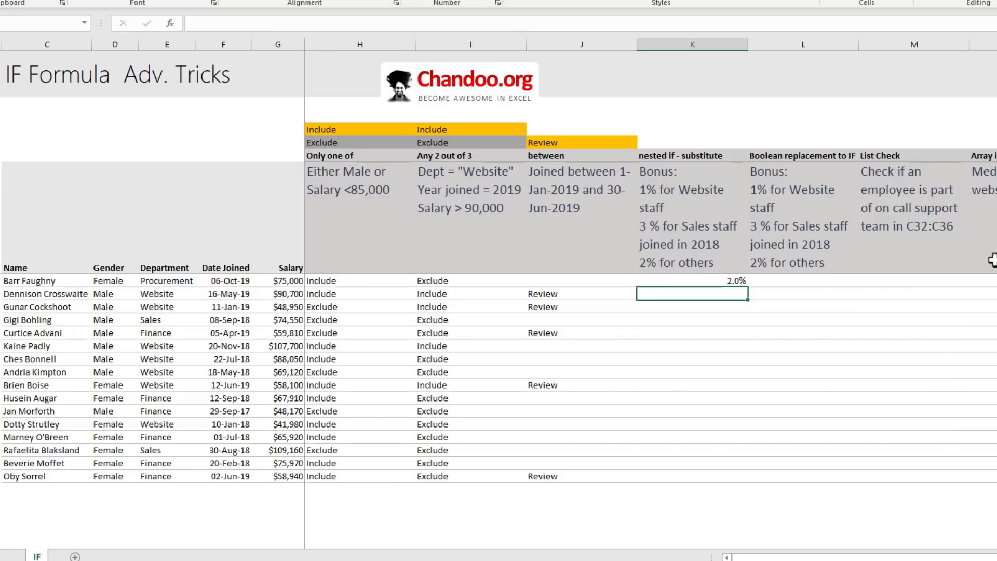
# - Fill the IFS formula from K8 down through K23 and inspect the copied formula in K12
pyautogui.click(700, 281)
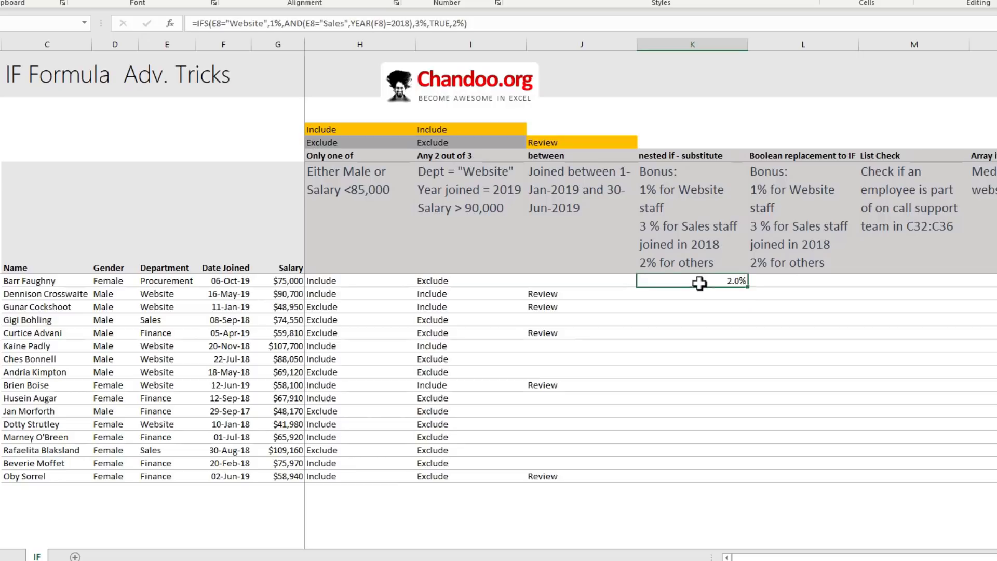
pyautogui.doubleClick(747, 287)
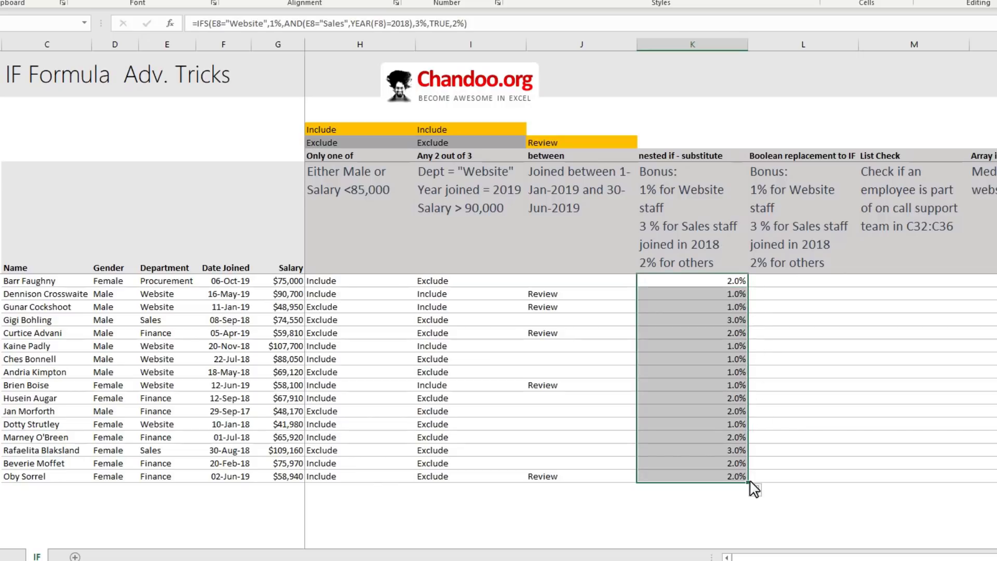
pyautogui.click(737, 339)
pyautogui.press('F2')
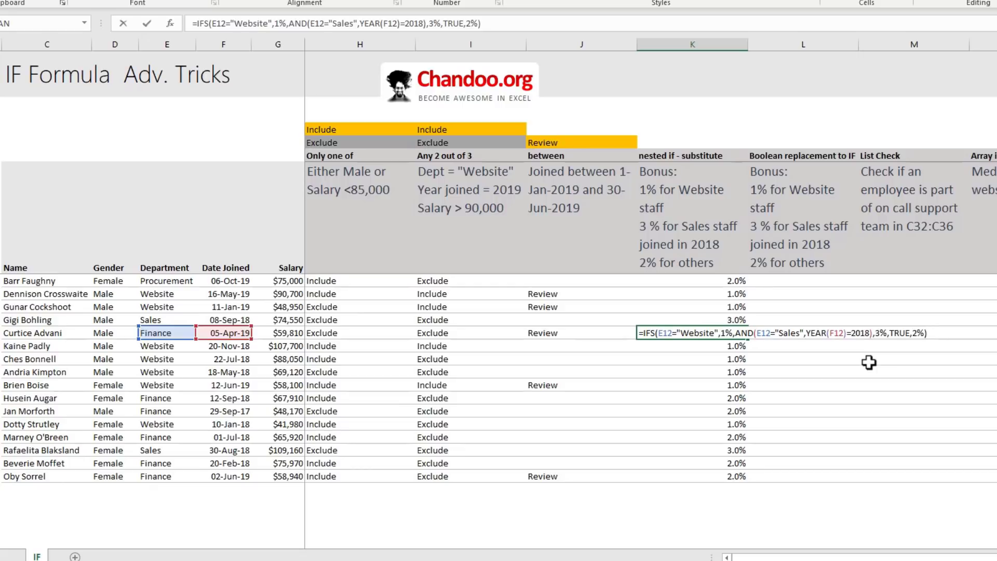
pyautogui.press('Escape')
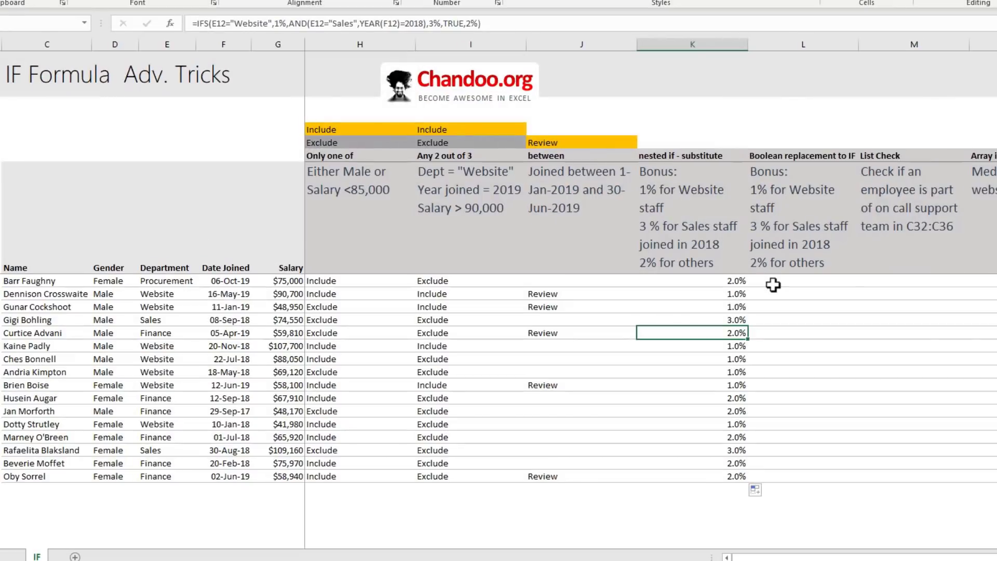
# - Examine the IFS bonus percentages in K8:K23 alongside the rules under "Boolean replacement to IF" in column L
pyautogui.click(773, 284)
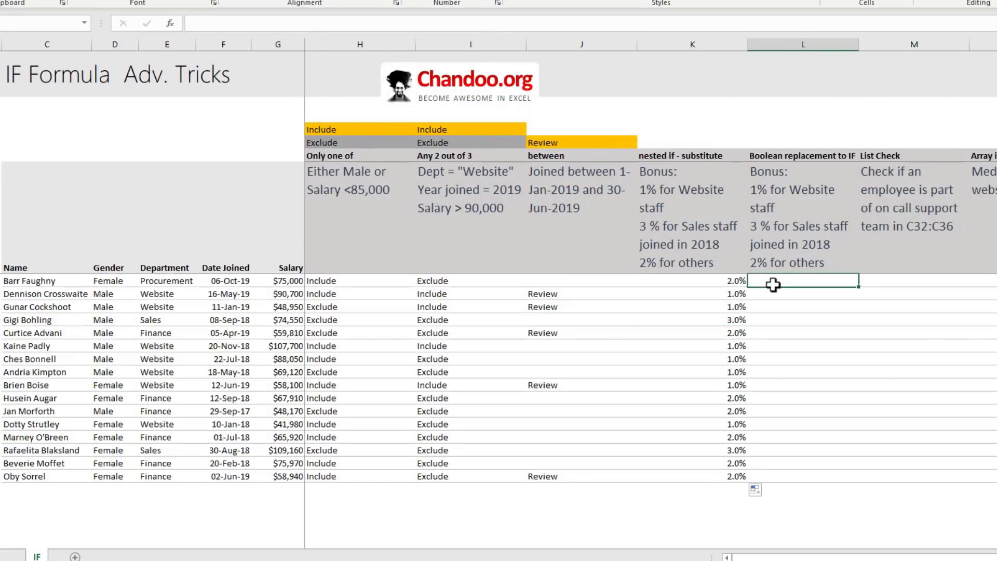
pyautogui.moveTo(729, 283); pyautogui.dragTo(709, 477)
pyautogui.click(796, 281)
pyautogui.click(792, 157)
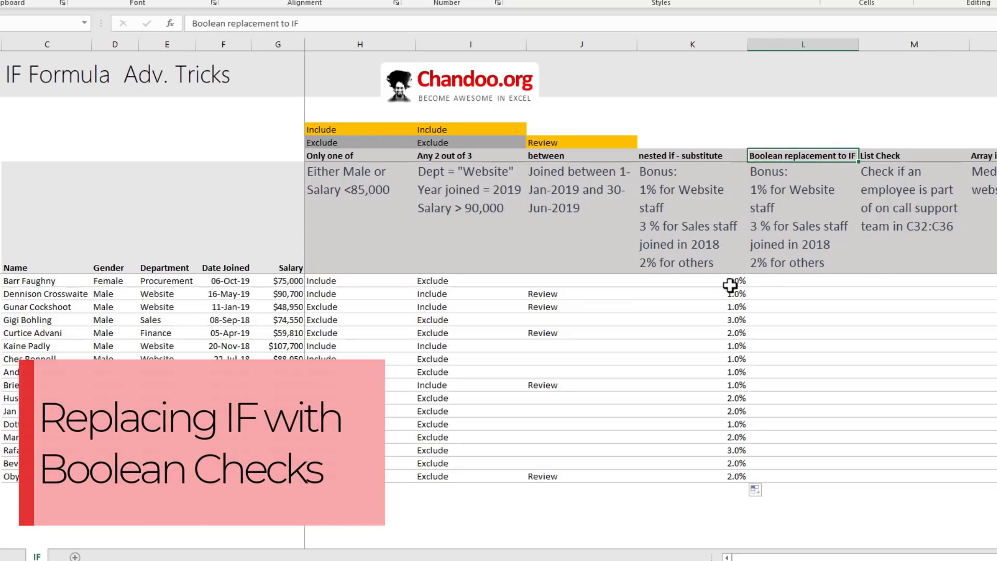
pyautogui.moveTo(735, 282); pyautogui.dragTo(741, 475)
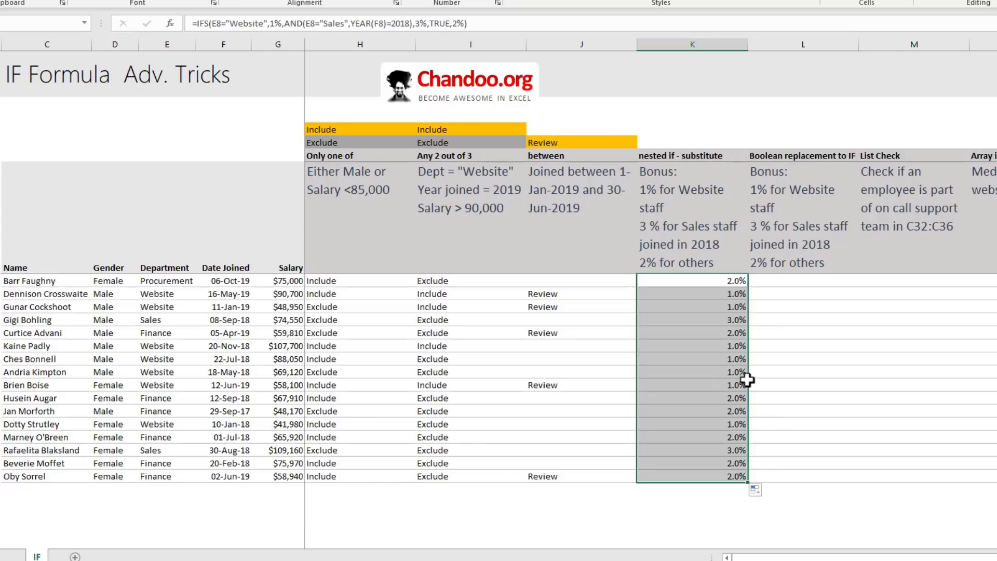
pyautogui.click(792, 308)
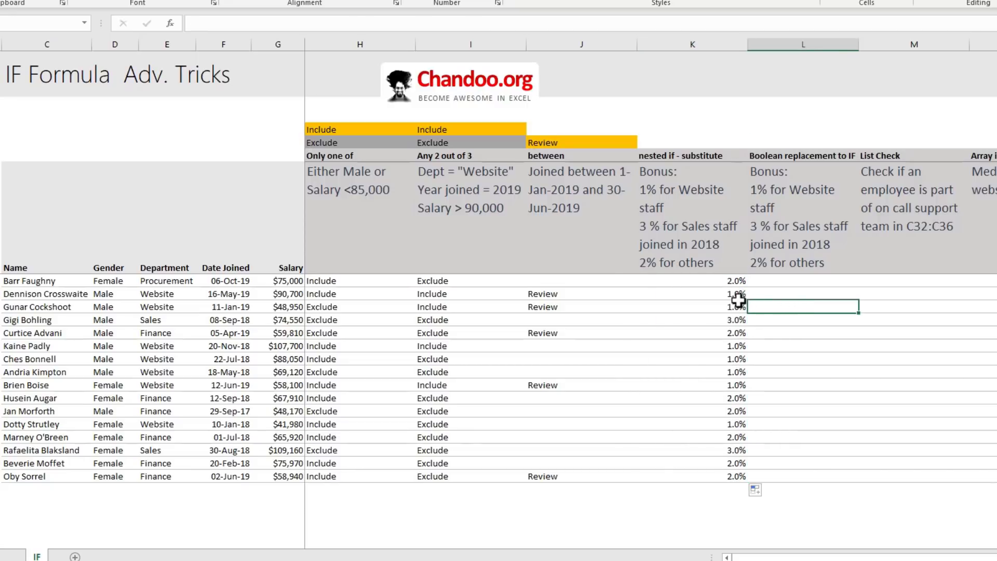
pyautogui.hscroll(1, 752, 311)
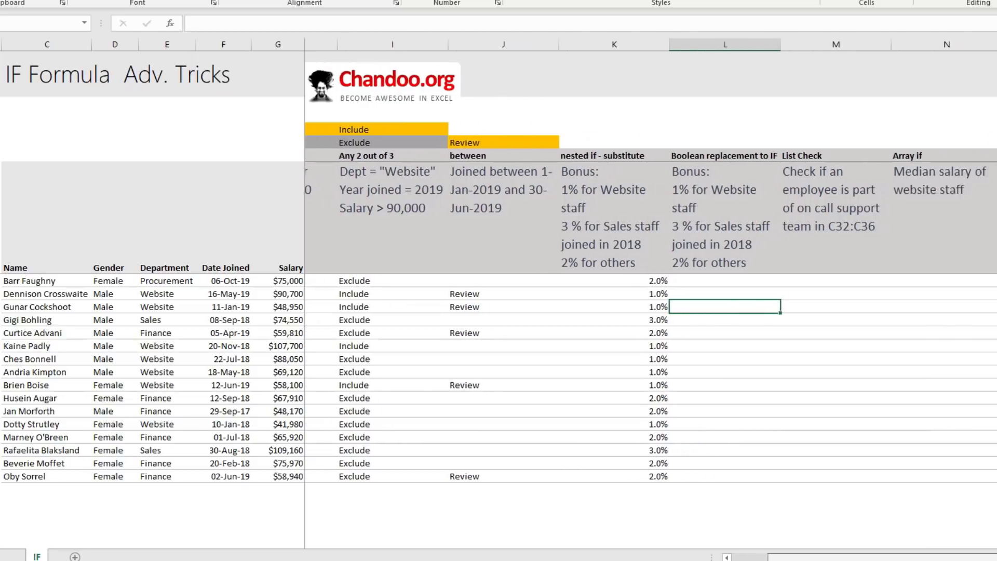
pyautogui.click(679, 280)
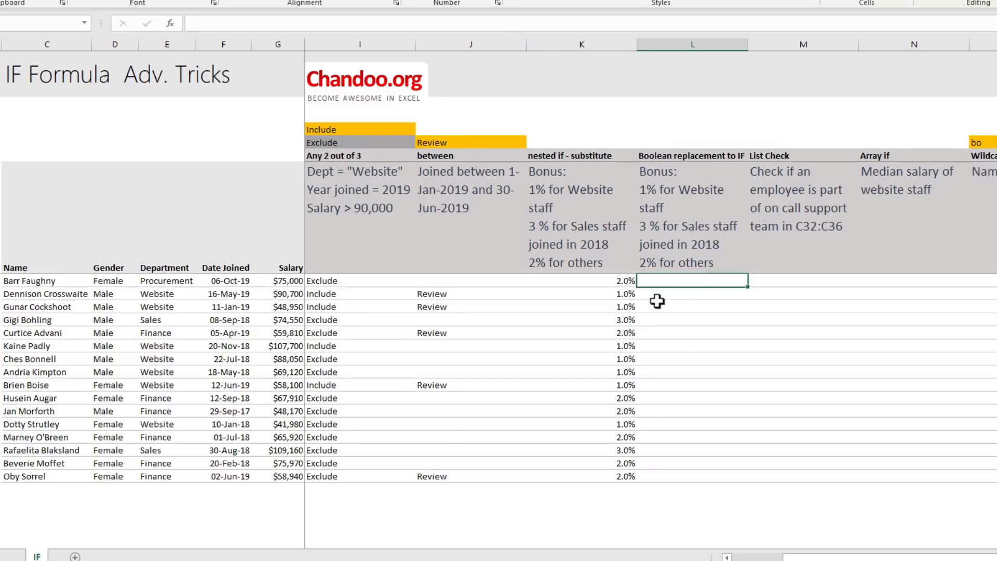
pyautogui.click(600, 294)
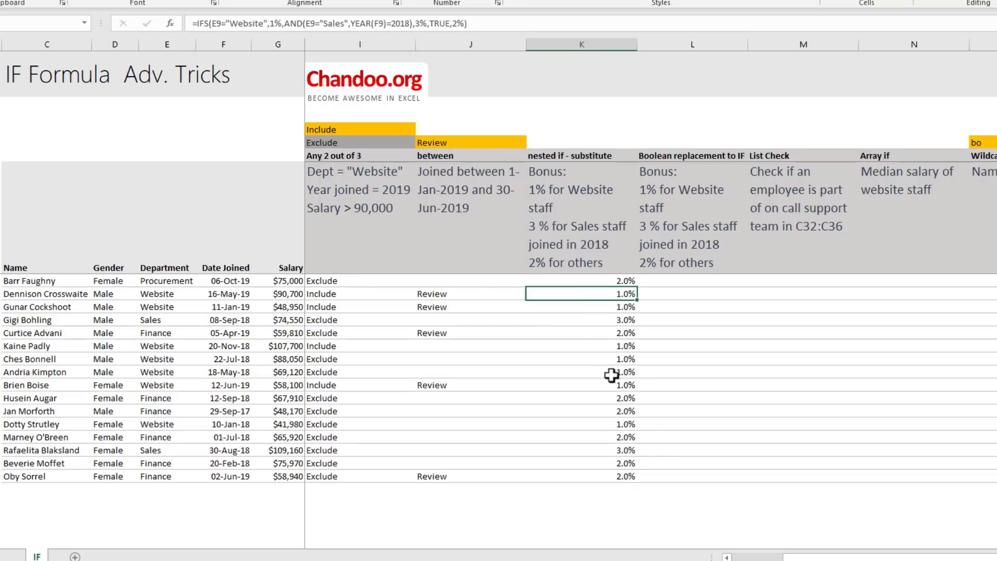
pyautogui.click(677, 289)
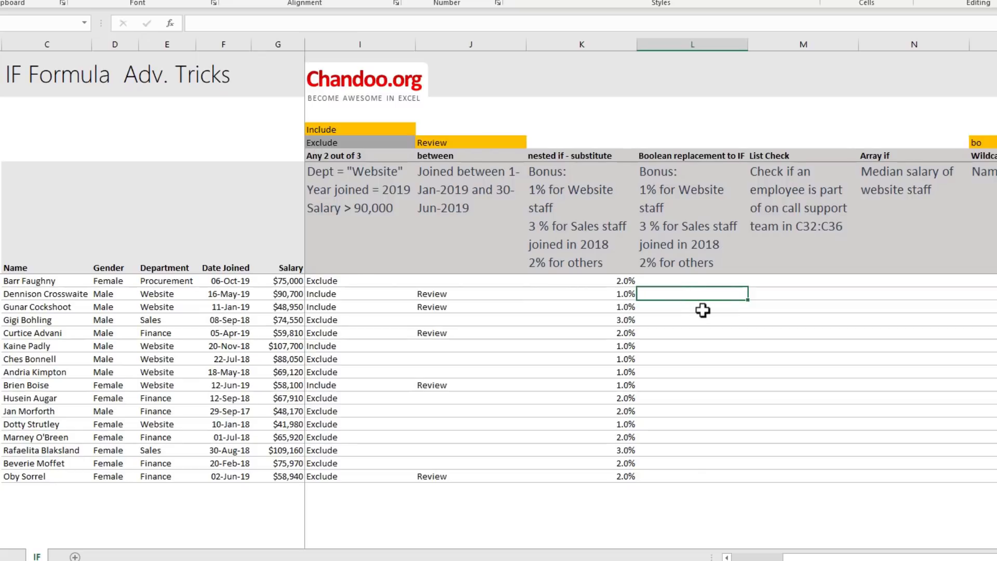
# - Start a formula in L8 with the base bonus of 2%
pyautogui.click(742, 281)
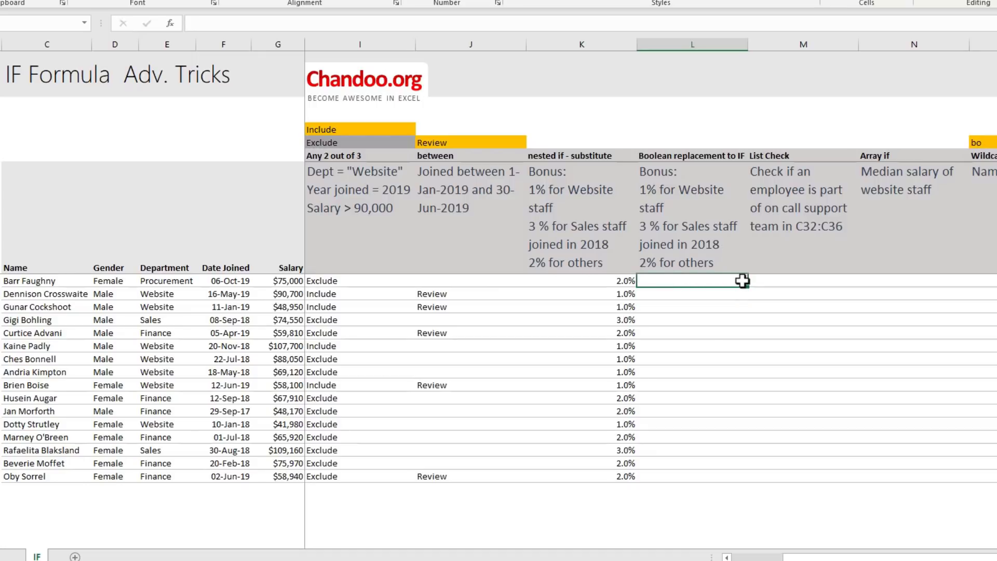
pyautogui.write('=')
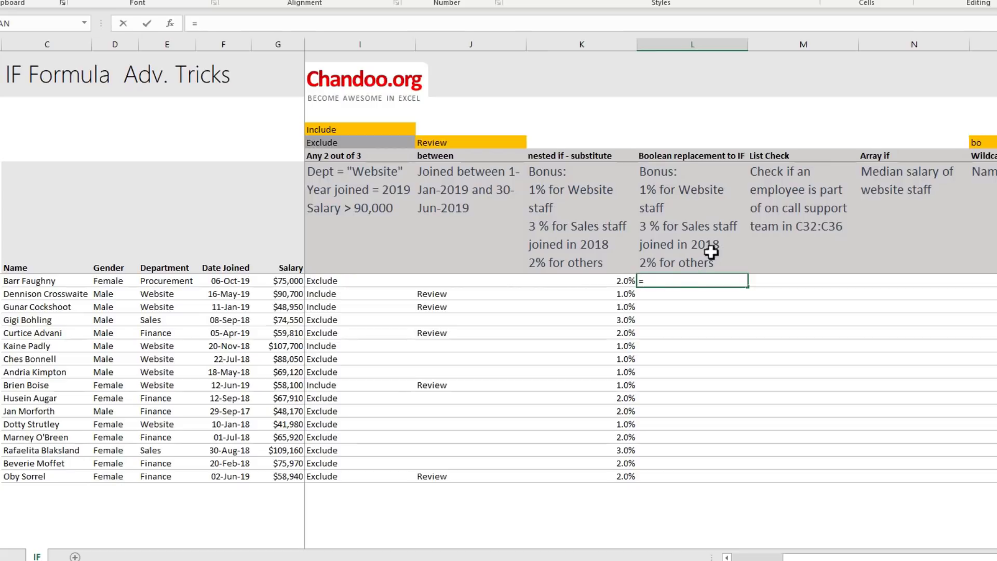
pyautogui.write('2% +')
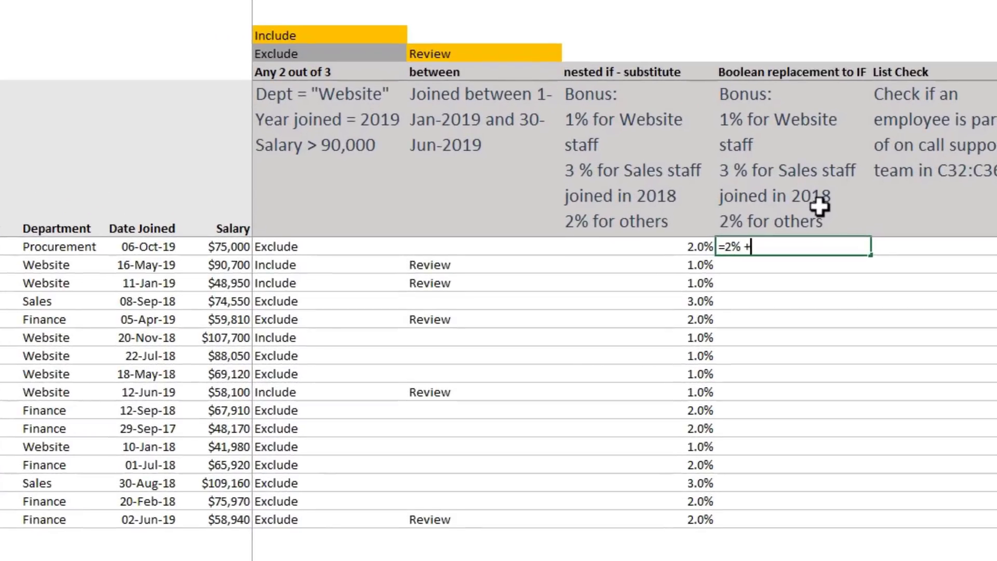
pyautogui.hscroll(3, 819, 207)
pyautogui.press('BackSpace')
pyautogui.press('BackSpace')
pyautogui.press('BackSpace')
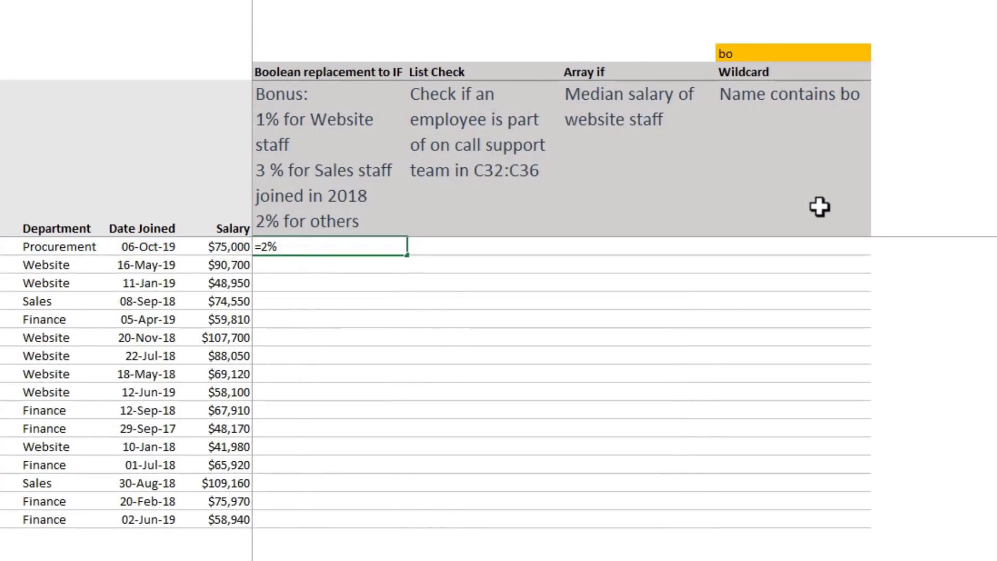
pyautogui.write('+')
pyautogui.hscroll(-1, 623, 290)
pyautogui.press('BackSpace')
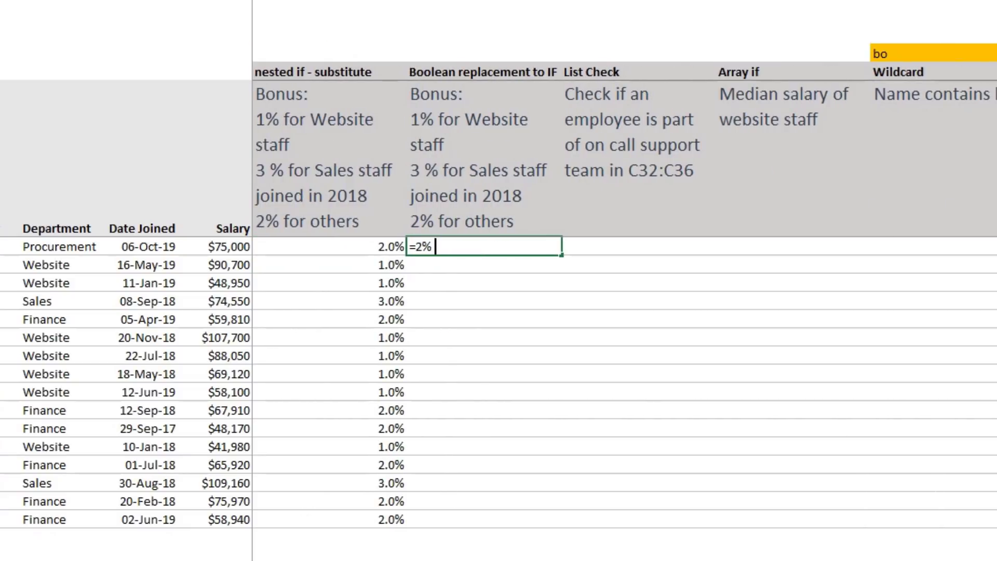
# - Extend the L8 formula with - (E8="Website")*1% to subtract 1% for Website staff
pyautogui.write('- (')
pyautogui.click(38, 251)
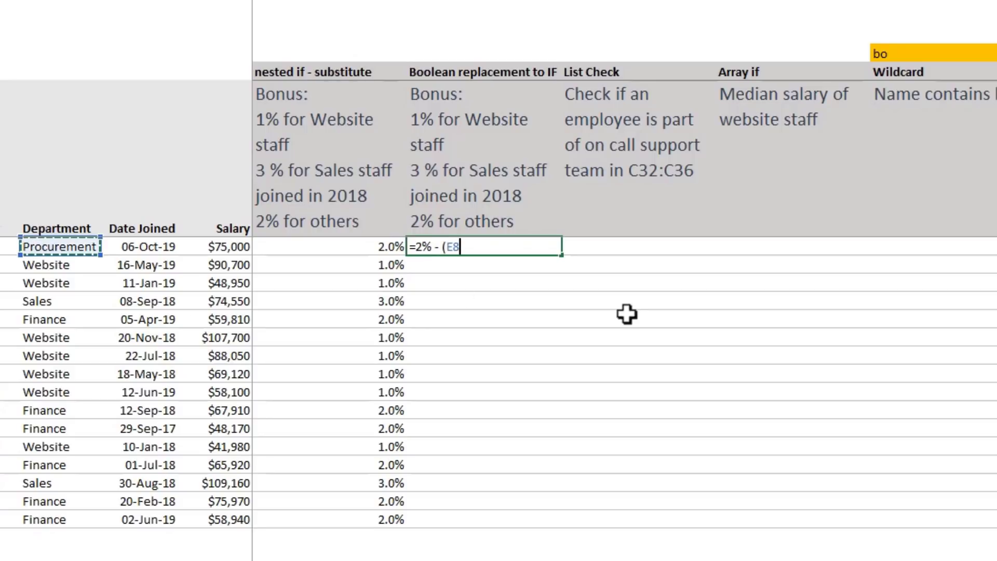
pyautogui.write('="Web ')
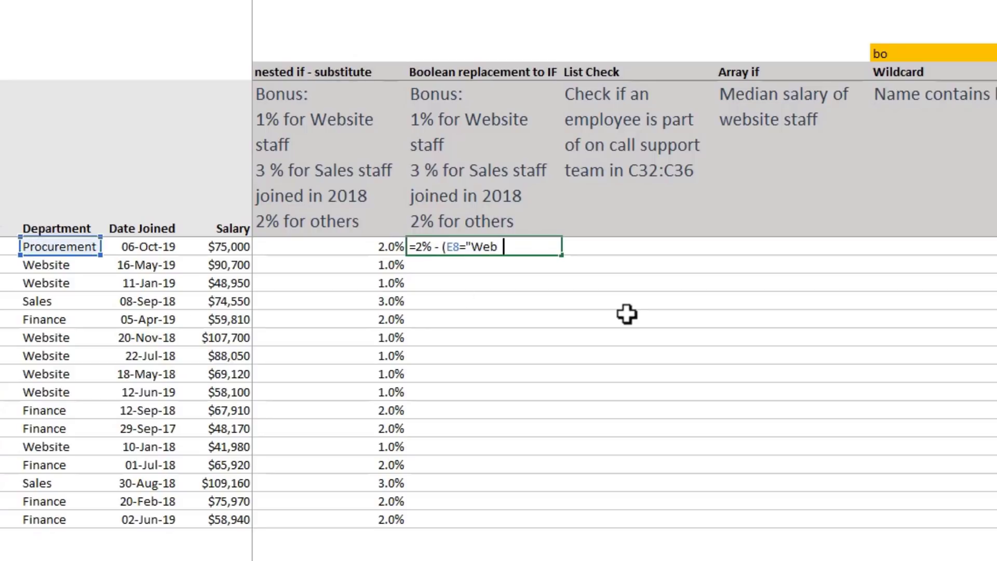
pyautogui.write('site")*1%')
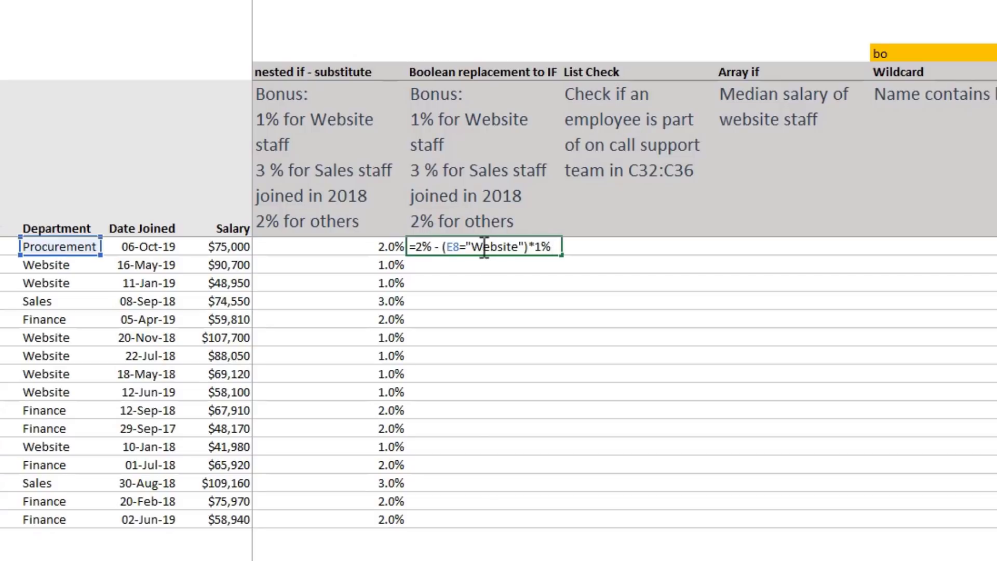
# - Examine the (E8="Website")*1% part of the L8 formula
pyautogui.moveTo(447, 247); pyautogui.dragTo(510, 244)
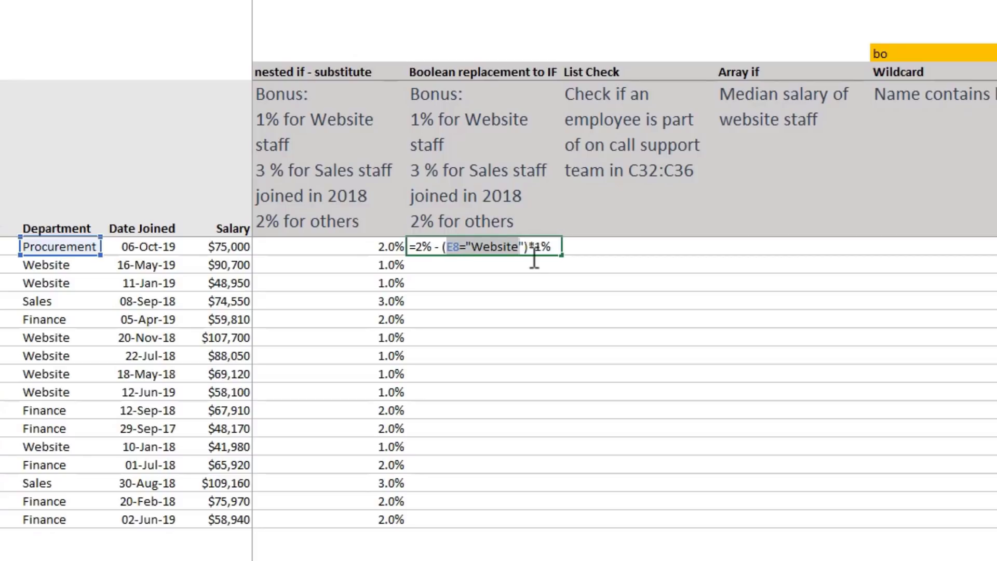
pyautogui.click(445, 246)
pyautogui.moveTo(445, 246); pyautogui.dragTo(526, 247)
pyautogui.moveTo(558, 247); pyautogui.dragTo(445, 248)
# - Extend the L8 formula with + AND( and the first condition E8="Sales", and begin a YEAR function as the second condition
pyautogui.press('Right')
pyautogui.write('+')
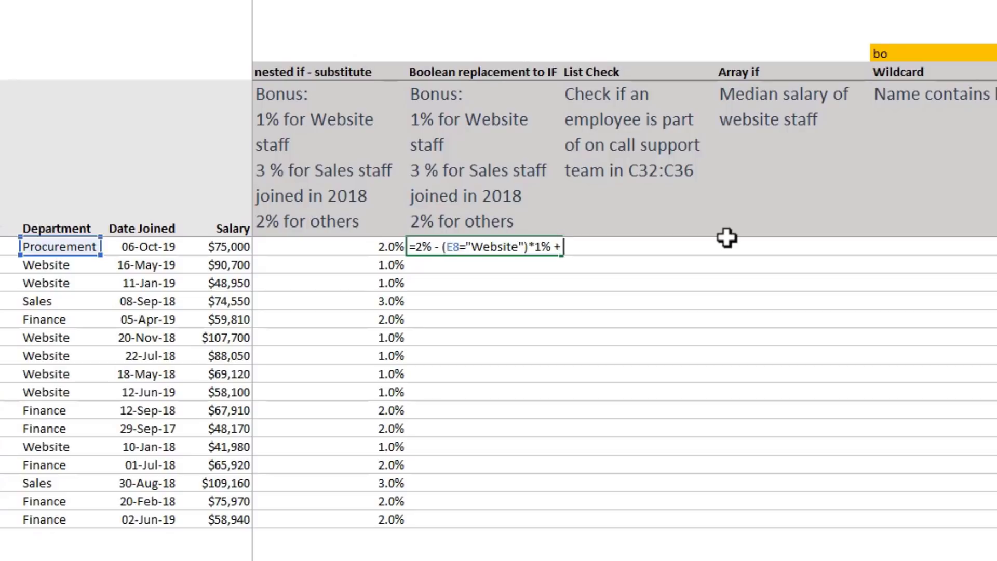
pyautogui.write(' and(')
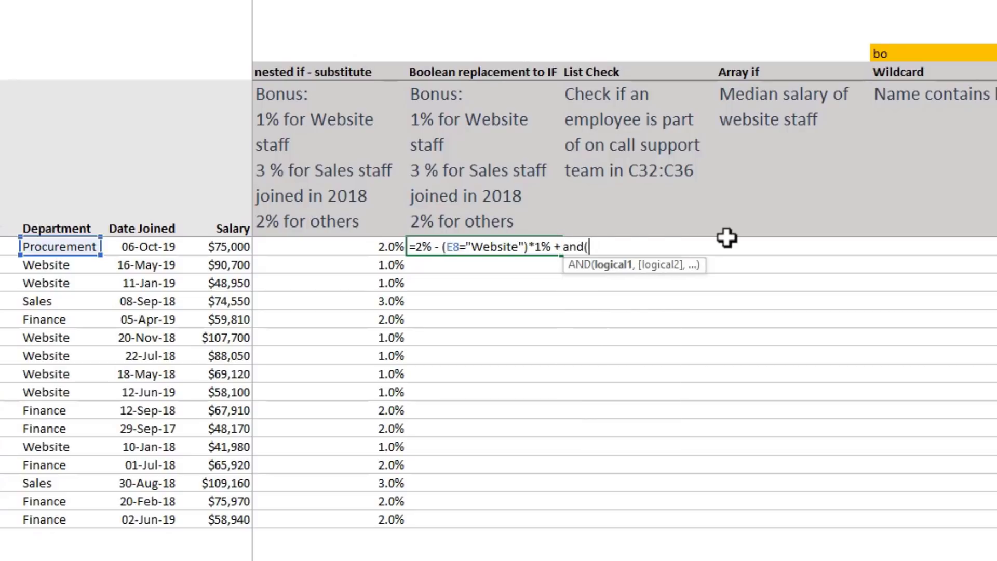
pyautogui.write('d')
pyautogui.press('BackSpace')
pyautogui.click(43, 244)
pyautogui.write('=')
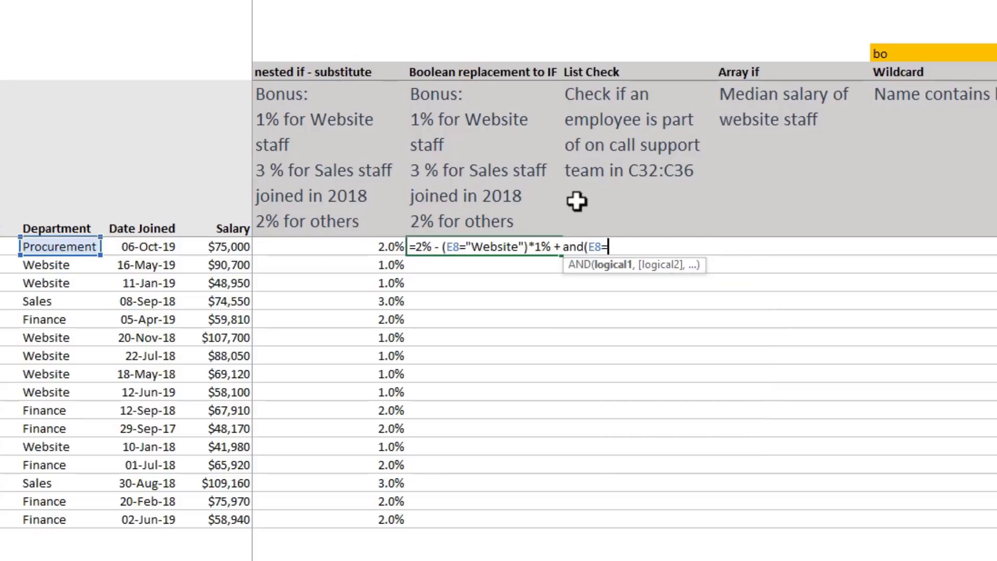
pyautogui.write('"Sales",yea')
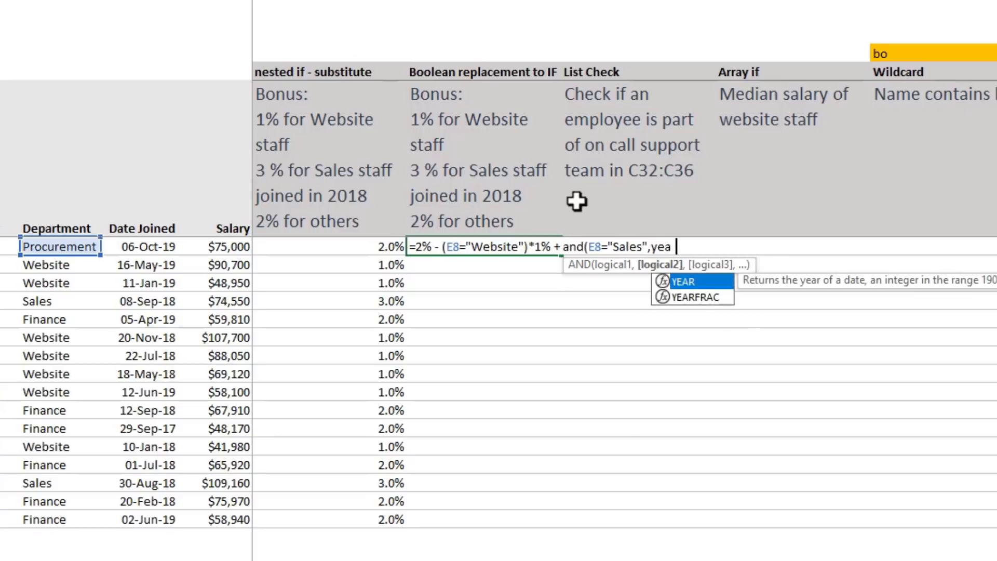
# - Complete the AND condition with YEAR(F8)=2018, multiply it by 1% and enter the L8 formula
pyautogui.write('r(')
pyautogui.click(138, 246)
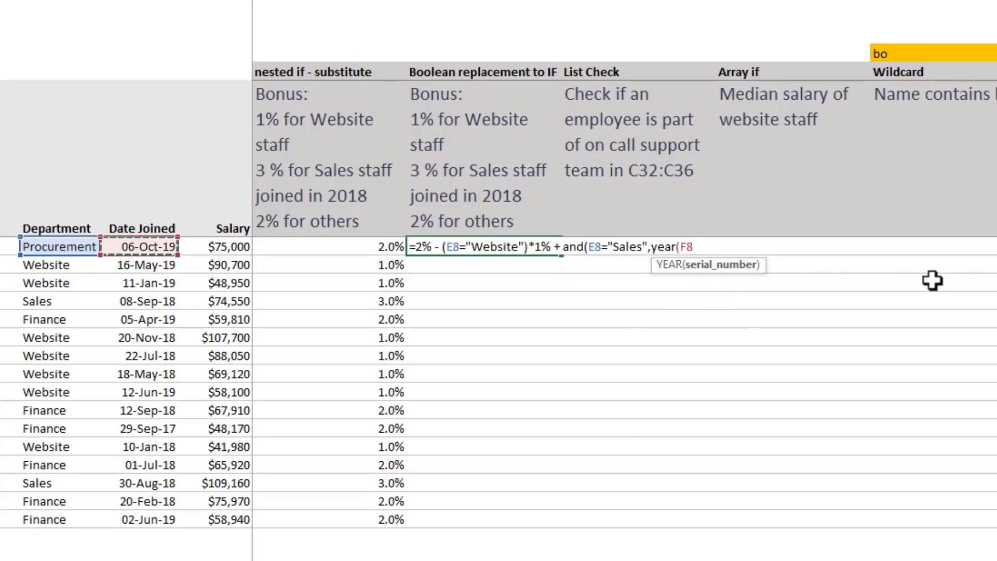
pyautogui.write(')=2018')
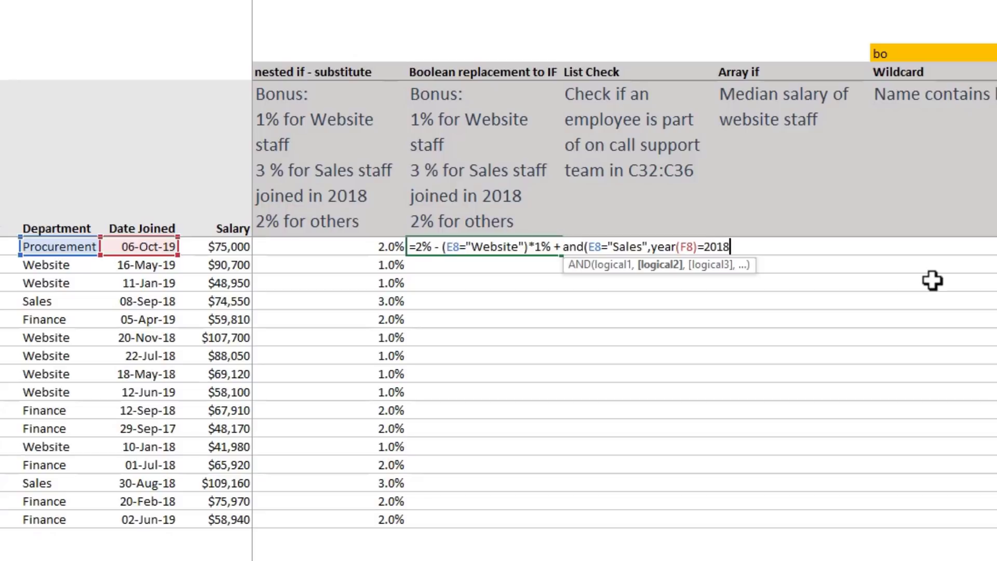
pyautogui.write(')')
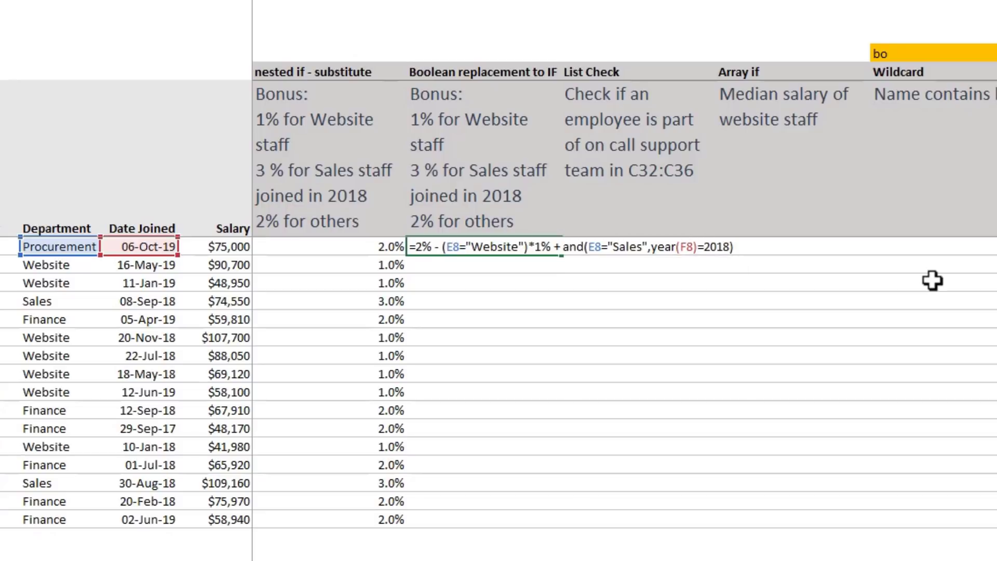
pyautogui.write('*1%')
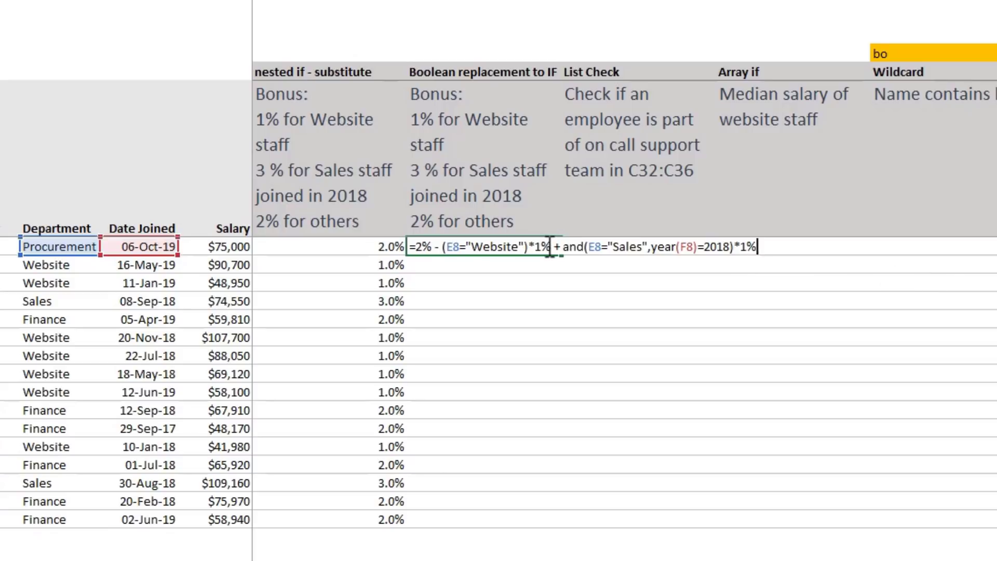
pyautogui.press('Return')
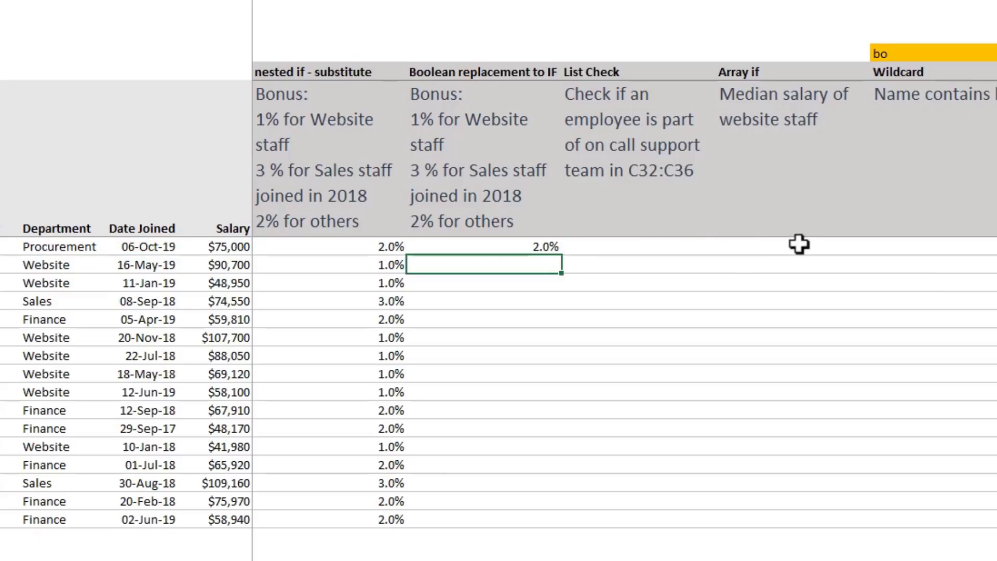
# - Fill the Boolean bonus formula from L8 down through L23 and compare its results with those in column K
pyautogui.click(535, 246)
pyautogui.doubleClick(562, 255)
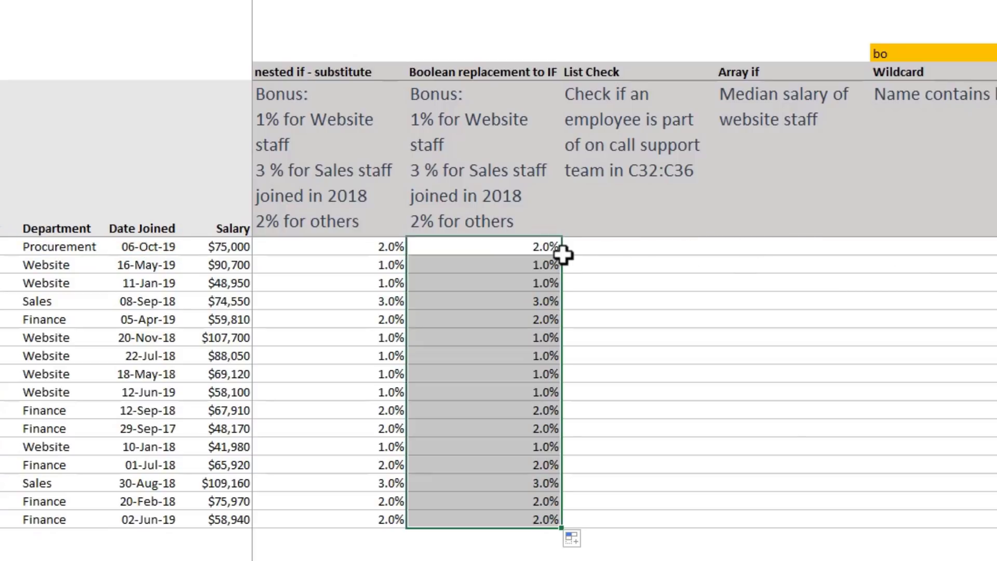
pyautogui.moveTo(378, 301); pyautogui.dragTo(529, 301)
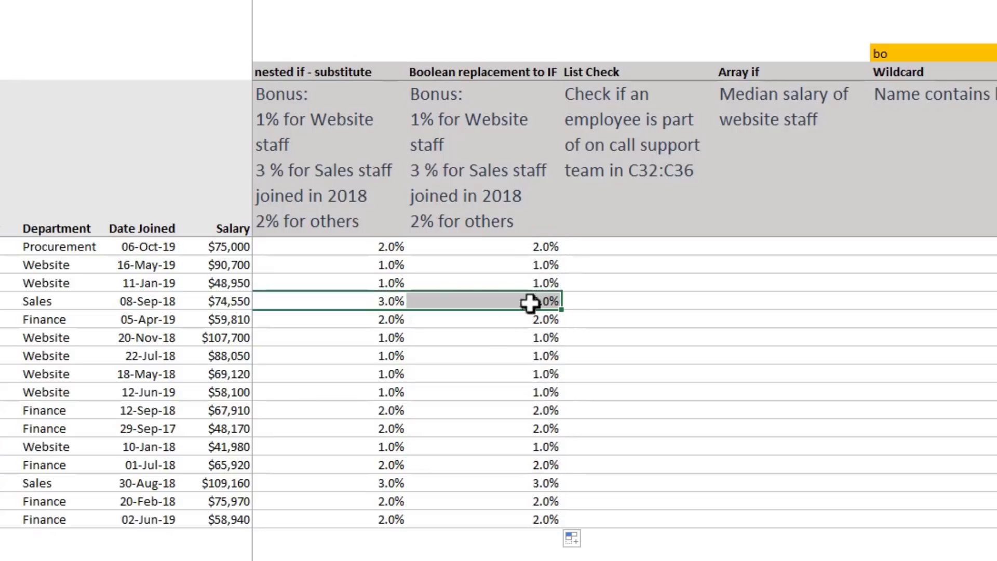
pyautogui.moveTo(380, 433); pyautogui.dragTo(511, 393)
pyautogui.moveTo(394, 501); pyautogui.dragTo(518, 499)
pyautogui.moveTo(385, 483); pyautogui.dragTo(484, 482)
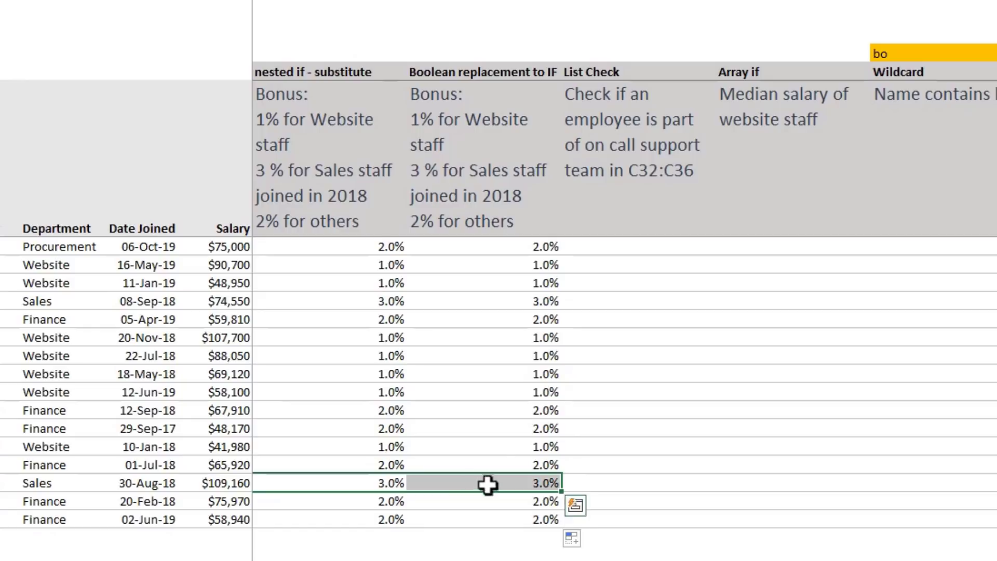
# - Review the completed Boolean bonus formula in L8, leaving the cell for M8
pyautogui.click(538, 247)
pyautogui.press('F2')
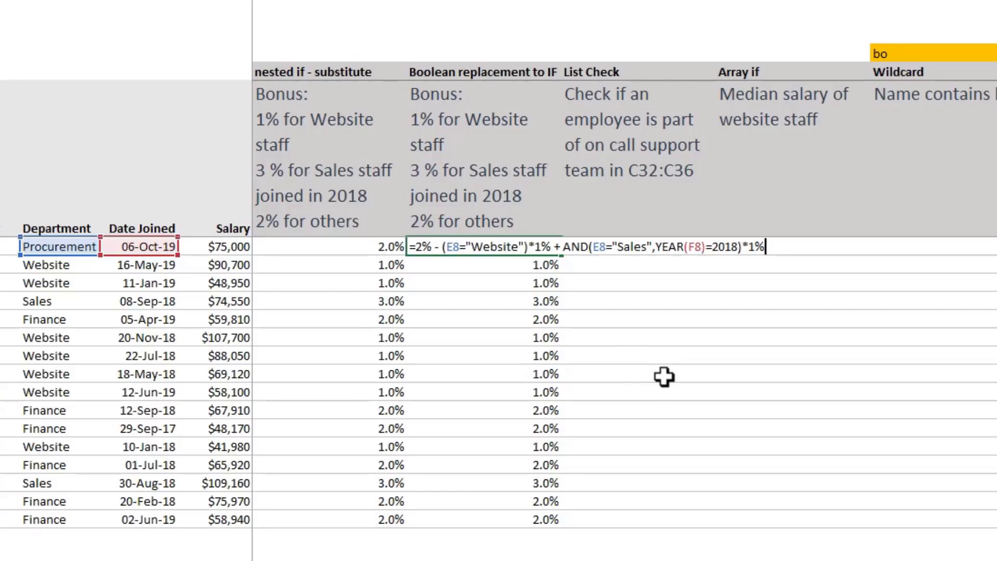
pyautogui.press('Tab')
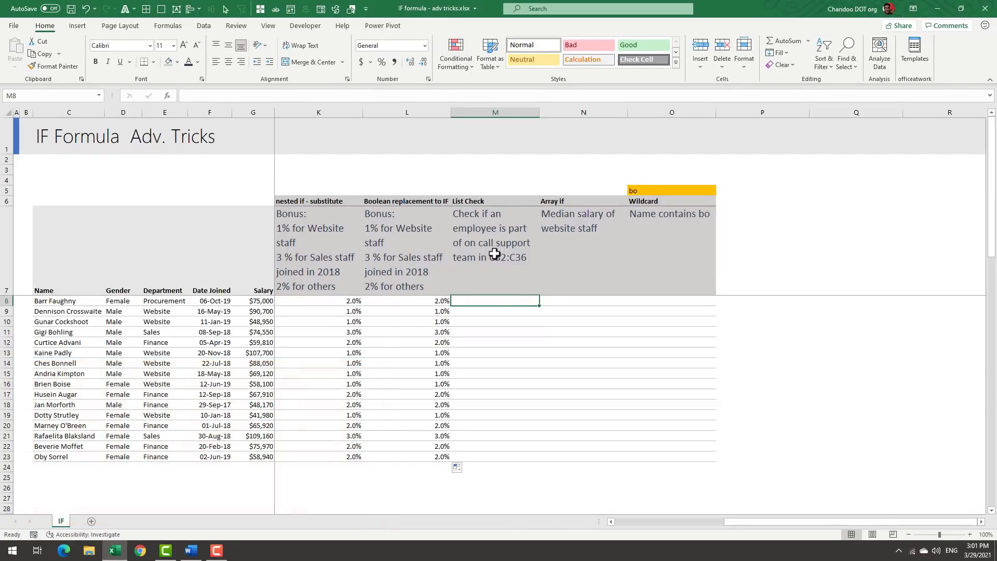
# - Examine the on call team list in C32:C36 alongside the employee names in column C
pyautogui.click(64, 304)
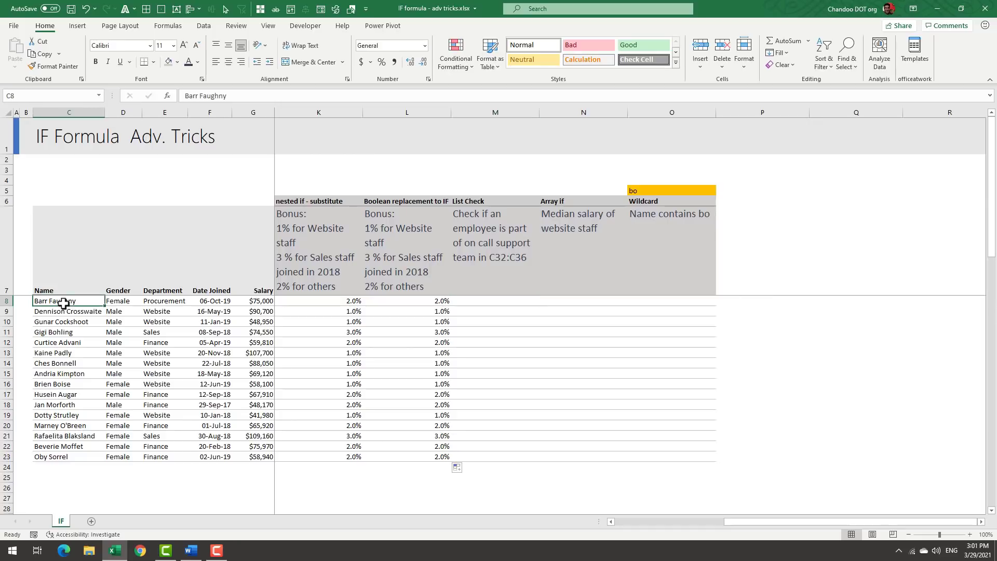
pyautogui.scroll(-8, 78, 385)
pyautogui.scroll(1, 78, 385)
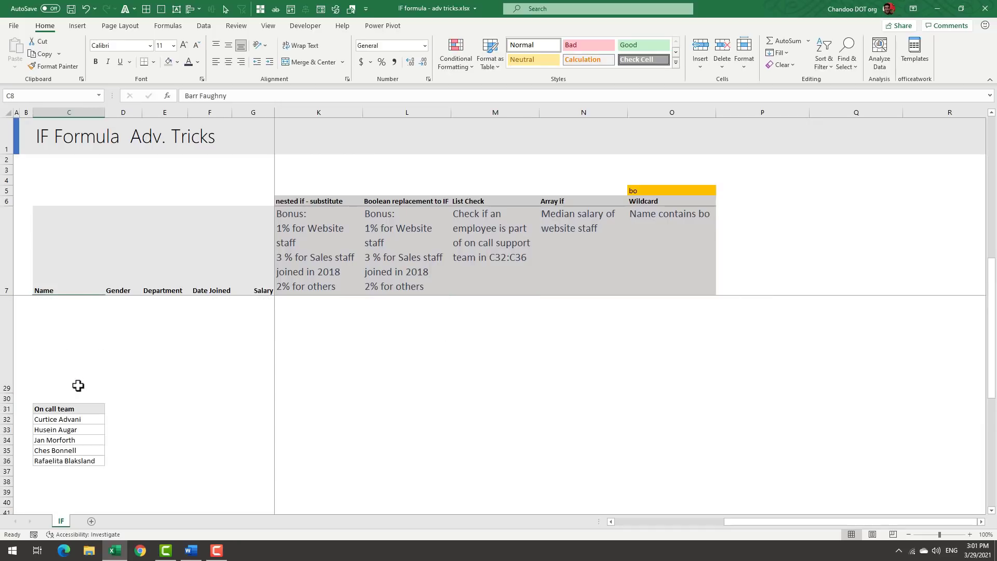
pyautogui.moveTo(64, 417); pyautogui.dragTo(68, 460)
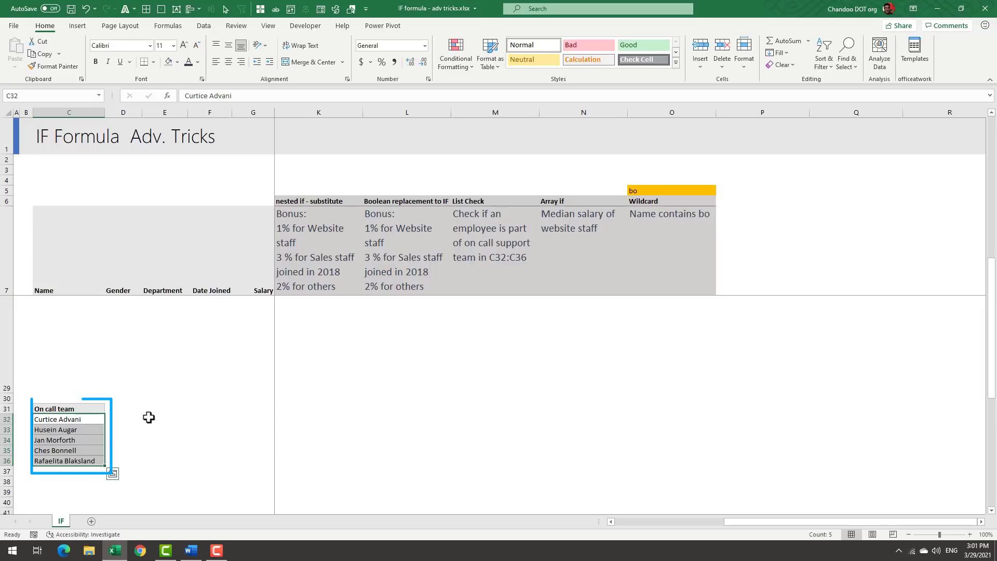
pyautogui.scroll(7, 80, 379)
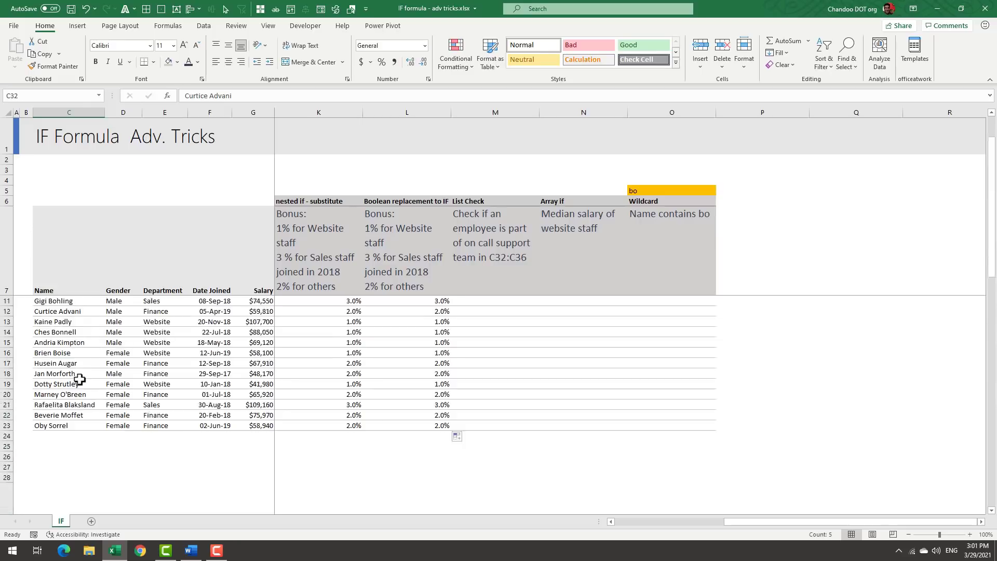
pyautogui.scroll(-6, 79, 305)
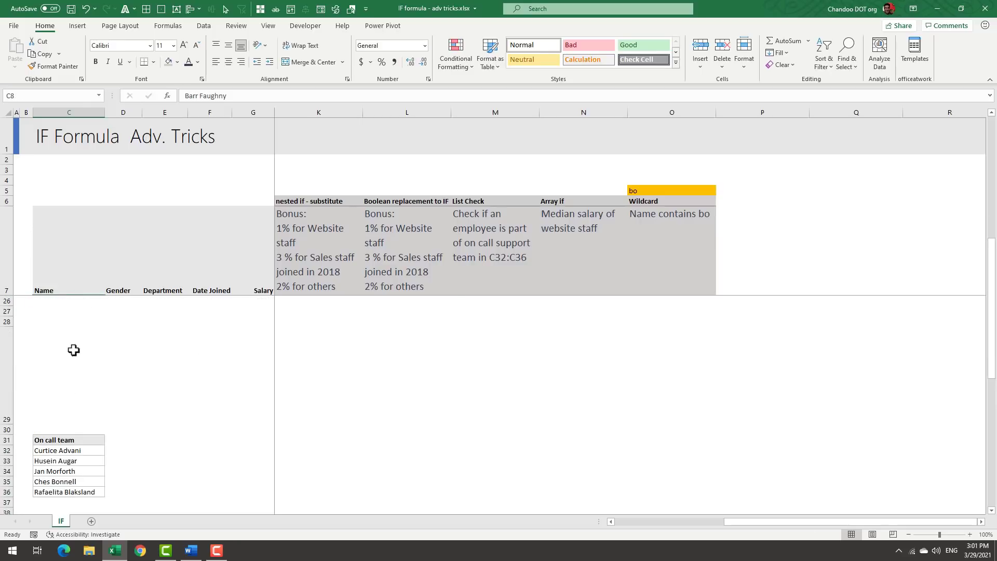
pyautogui.moveTo(65, 450); pyautogui.dragTo(66, 494)
pyautogui.scroll(6, 551, 372)
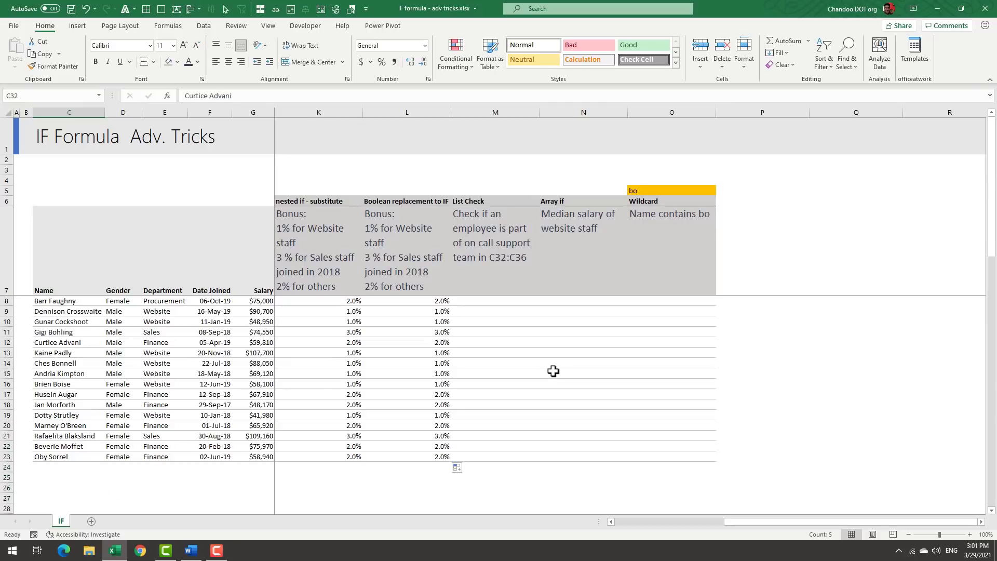
# - Start an IF formula in M8 with COUNTIFS on the on call team list, using the absolute range $C$32:$C$36
pyautogui.click(483, 304)
pyautogui.write('=IF(')
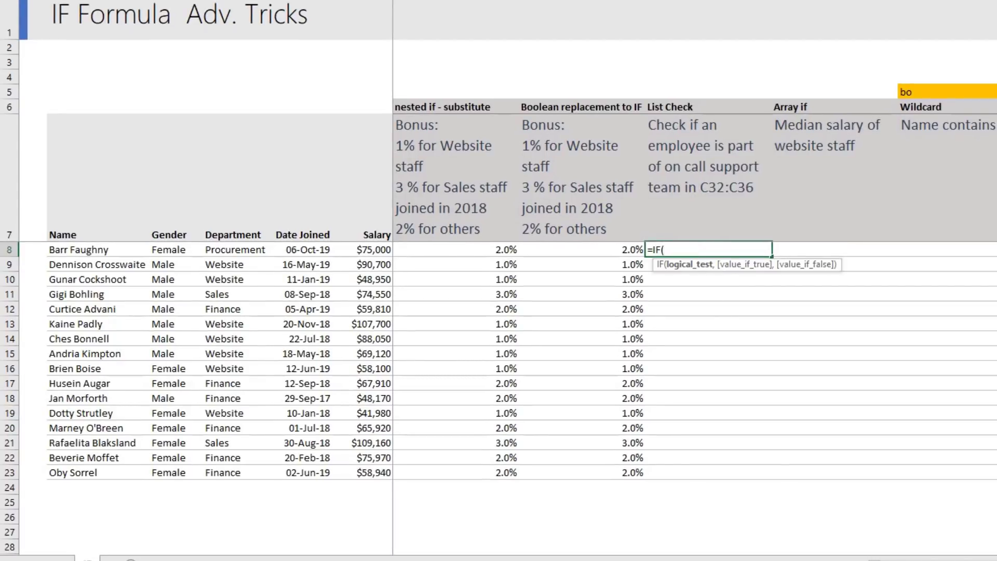
pyautogui.write('count')
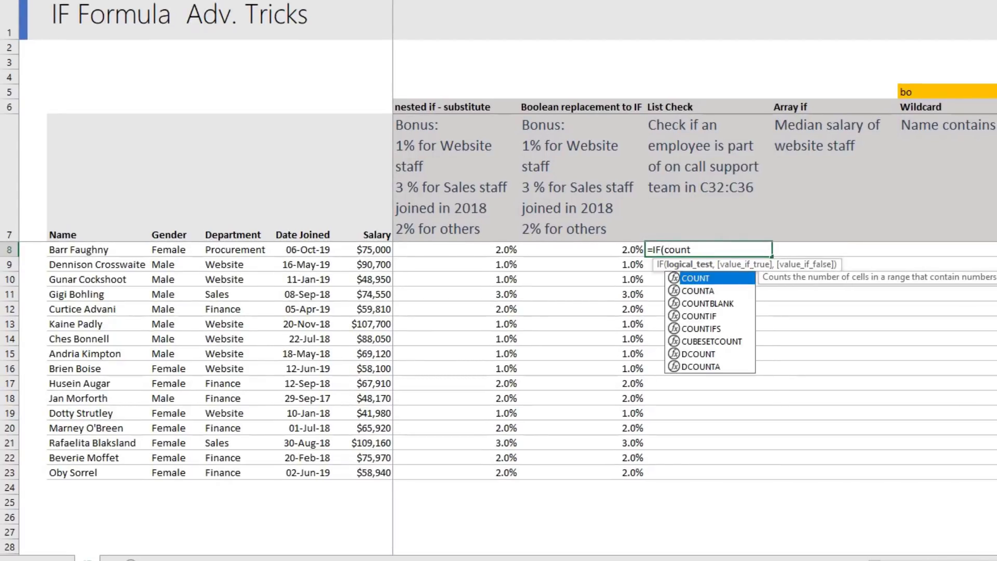
pyautogui.write('ifs')
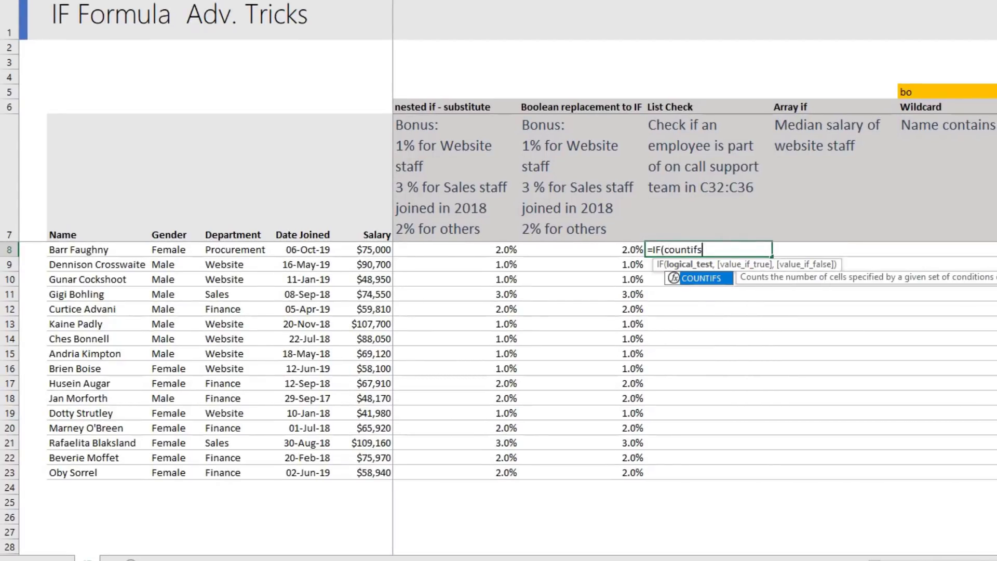
pyautogui.press('Tab')
pyautogui.scroll(-6, 160, 460)
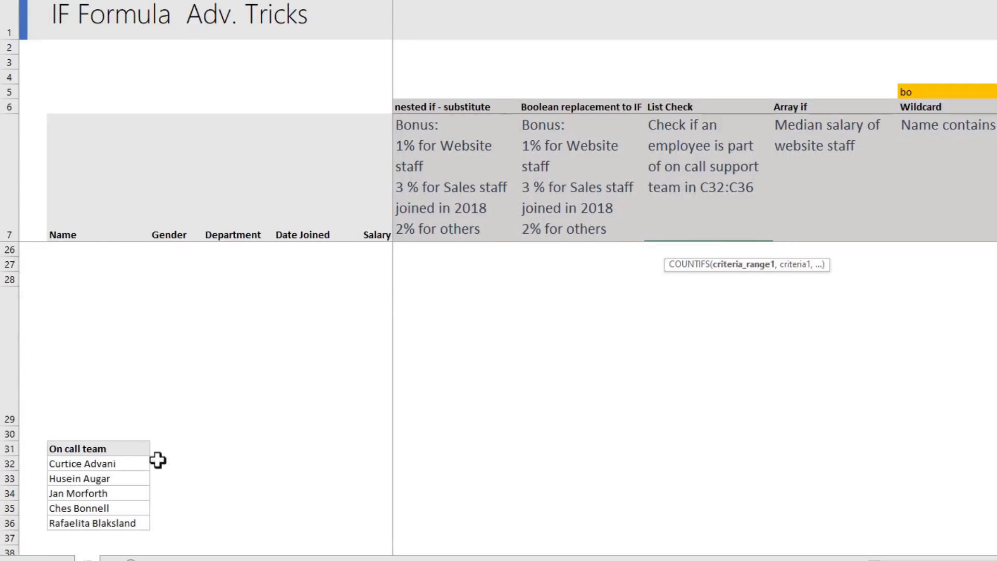
pyautogui.moveTo(120, 464); pyautogui.dragTo(130, 523)
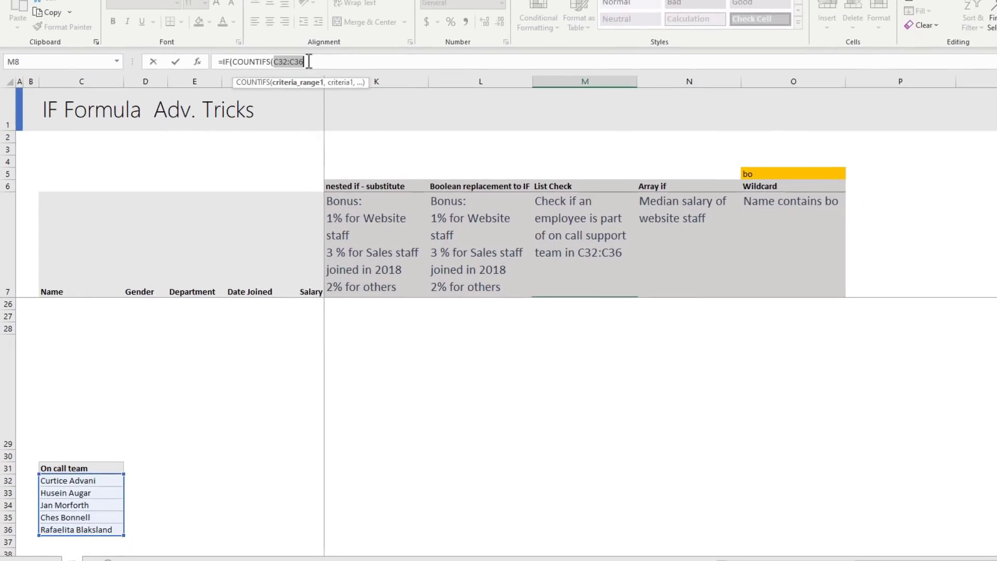
pyautogui.press('F4')
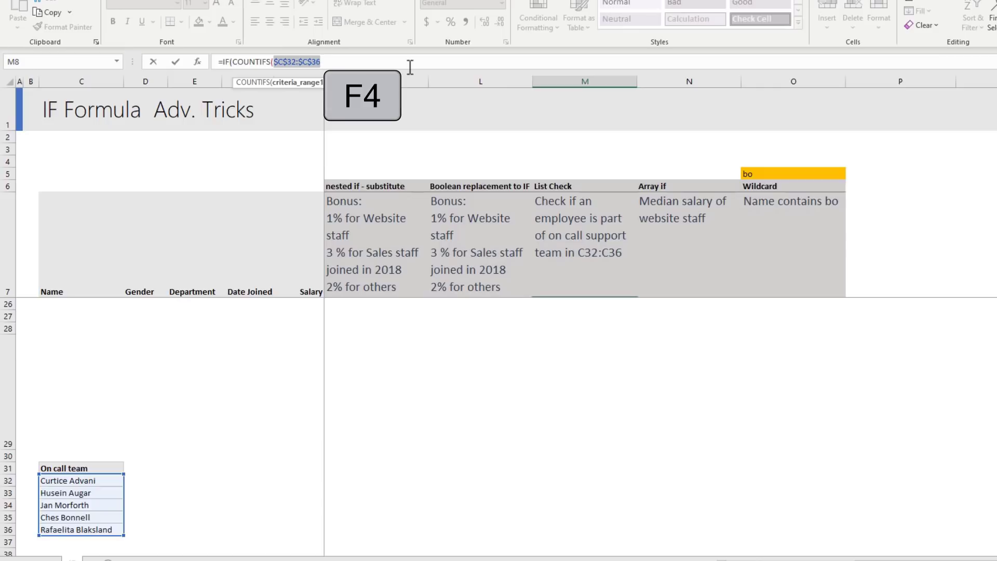
# - Complete the M8 formula with C8 as the COUNTIFS criterion and "On call" and "Not on call" as the IF results
pyautogui.scroll(6, 654, 326)
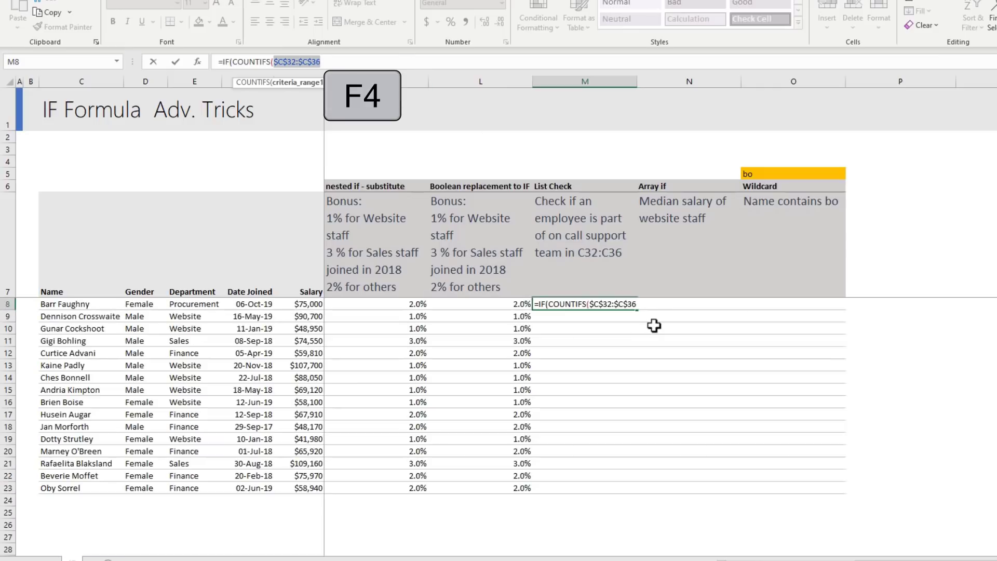
pyautogui.click(660, 301)
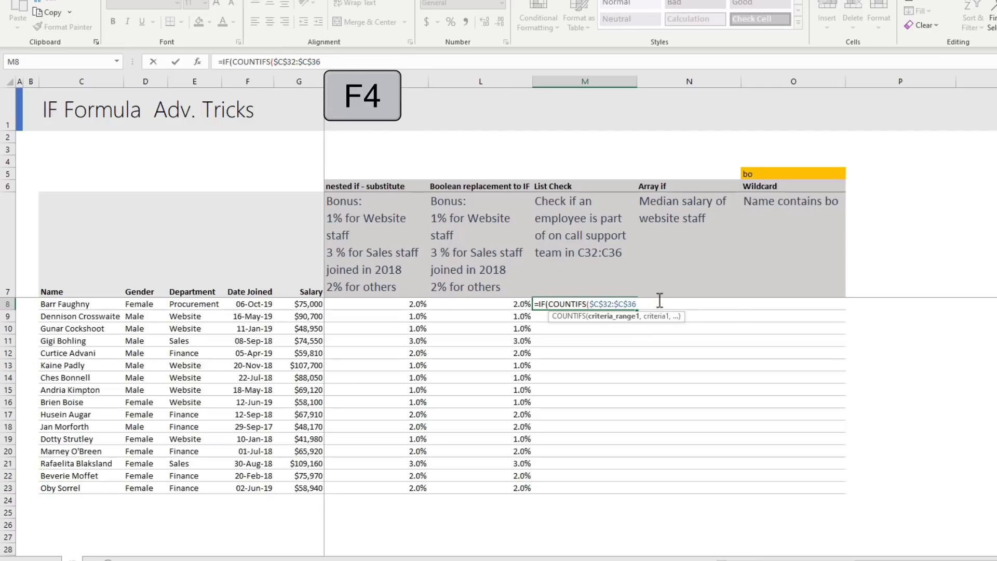
pyautogui.write(',')
pyautogui.click(97, 304)
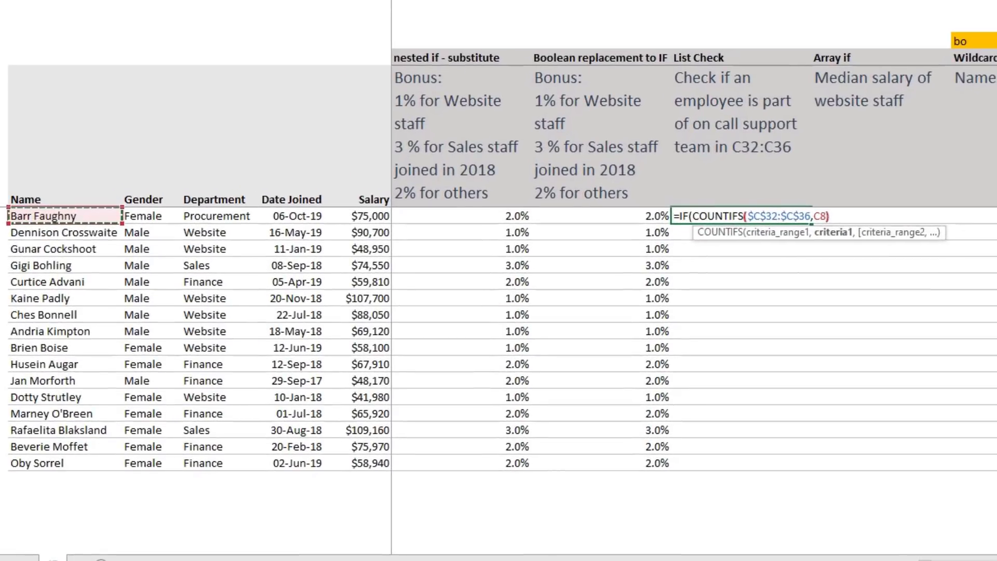
pyautogui.write('),')
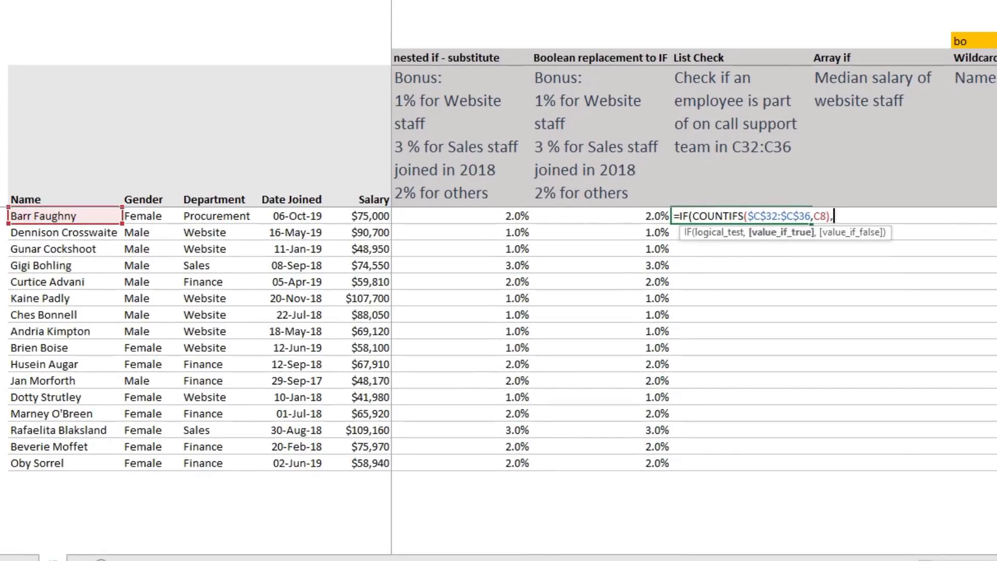
pyautogui.write('"On call","Not')
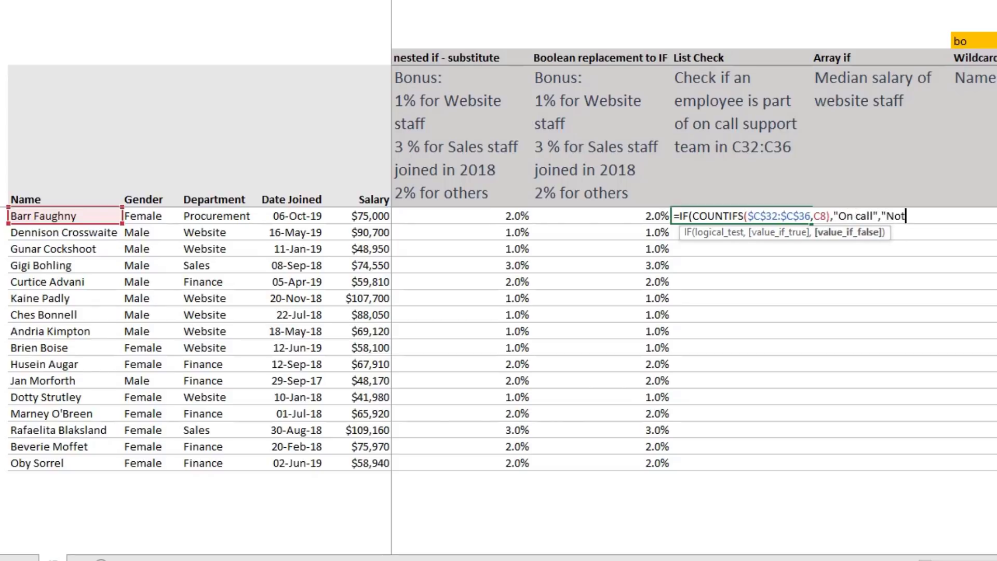
pyautogui.write(' on call")')
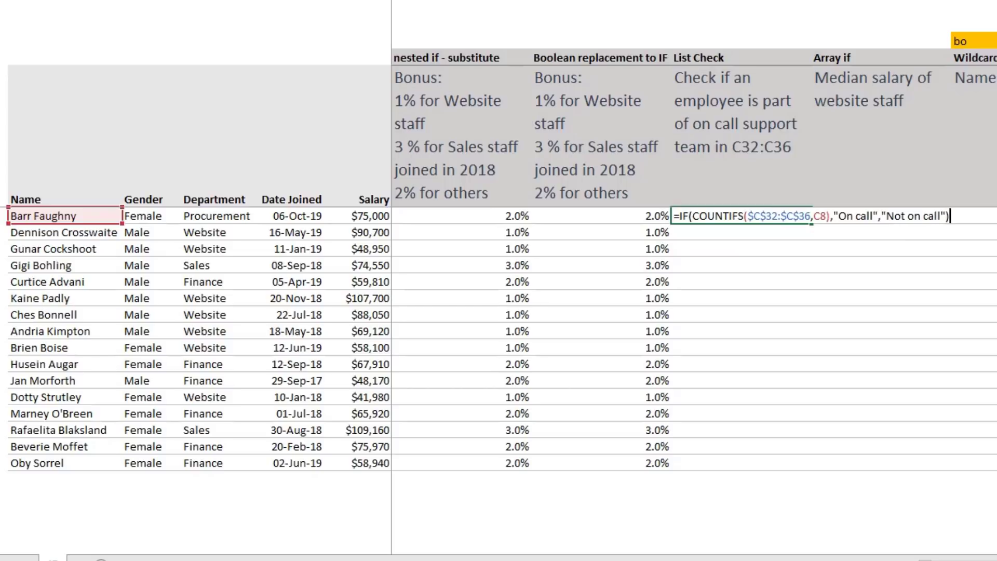
pyautogui.press('Return')
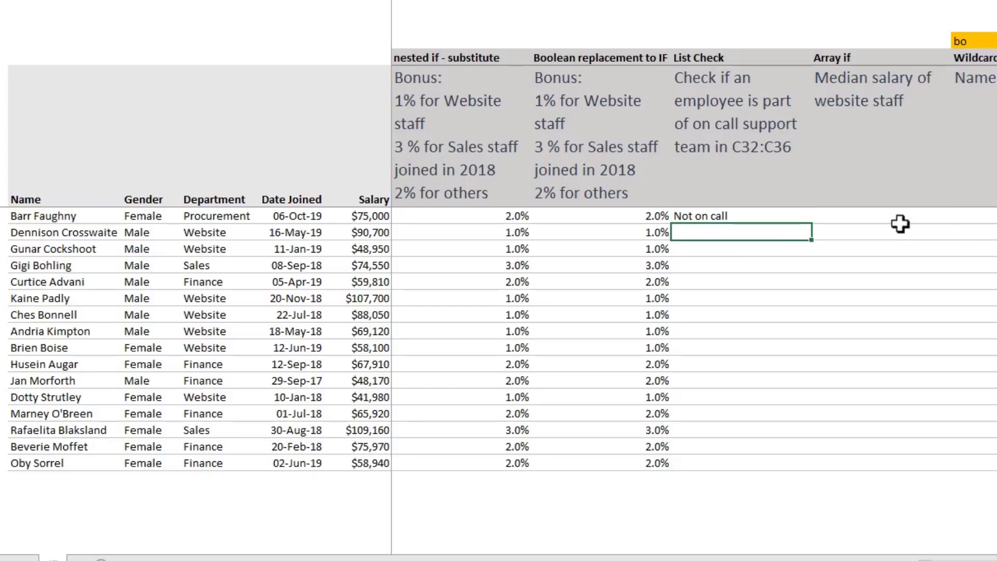
# - Fill the on call check formula from M8 down the List Check column to the last employee row
pyautogui.click(757, 214)
pyautogui.press('F2')
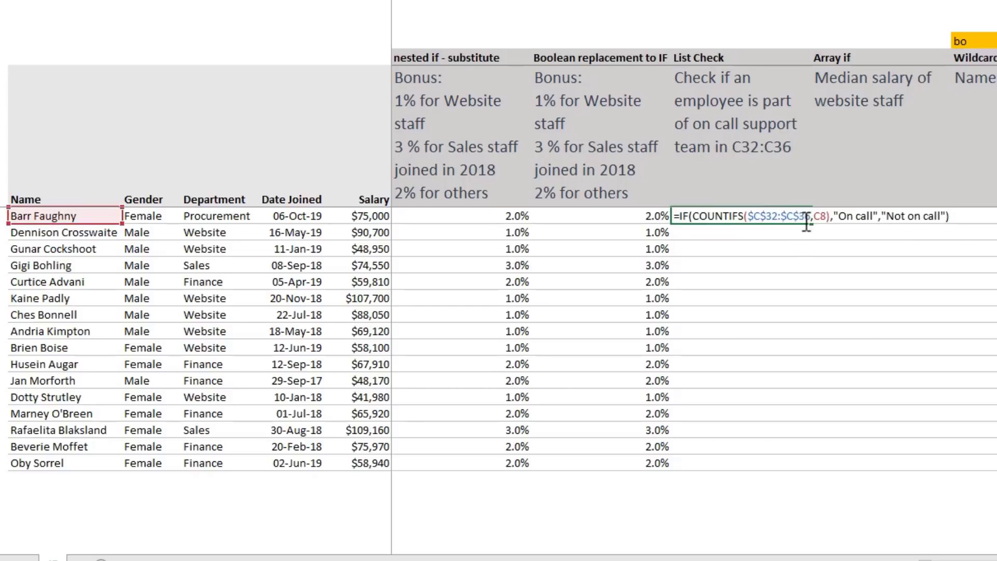
pyautogui.press('Escape')
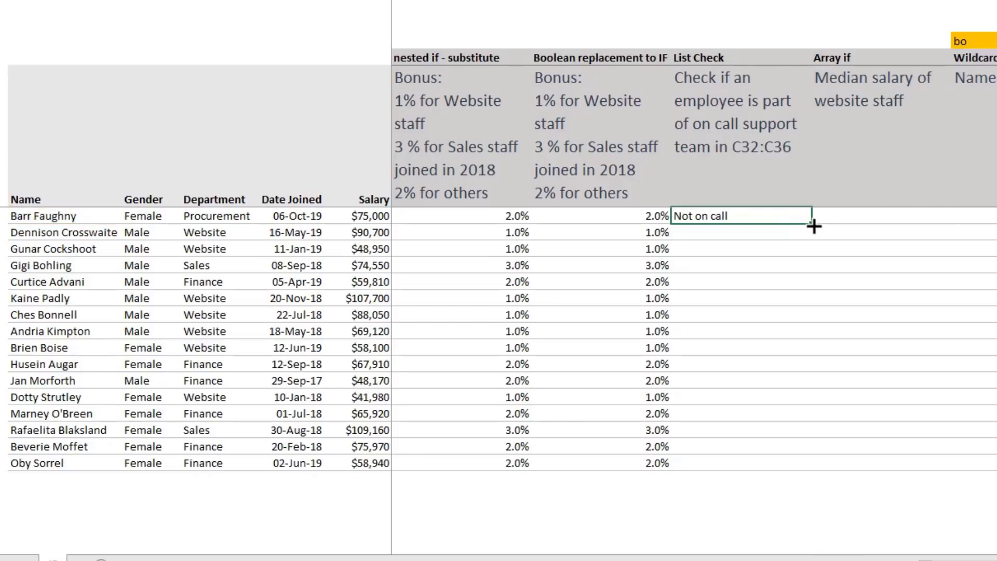
pyautogui.doubleClick(812, 225)
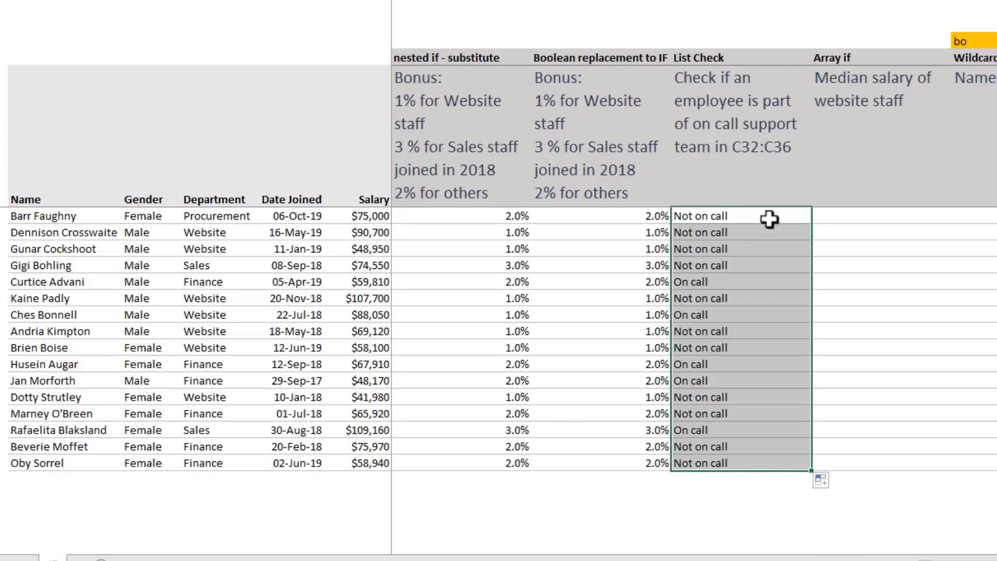
# - Examine the COUNTIFS logical test and the "Not on call" result in the M8 formula, leaving the formula as it is
pyautogui.click(728, 213)
pyautogui.press('F2')
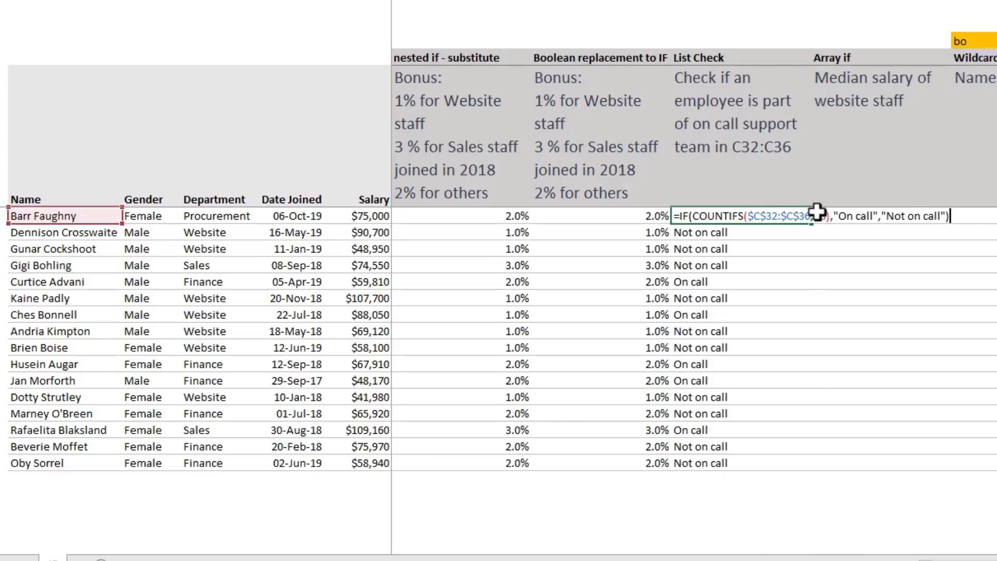
pyautogui.click(831, 214)
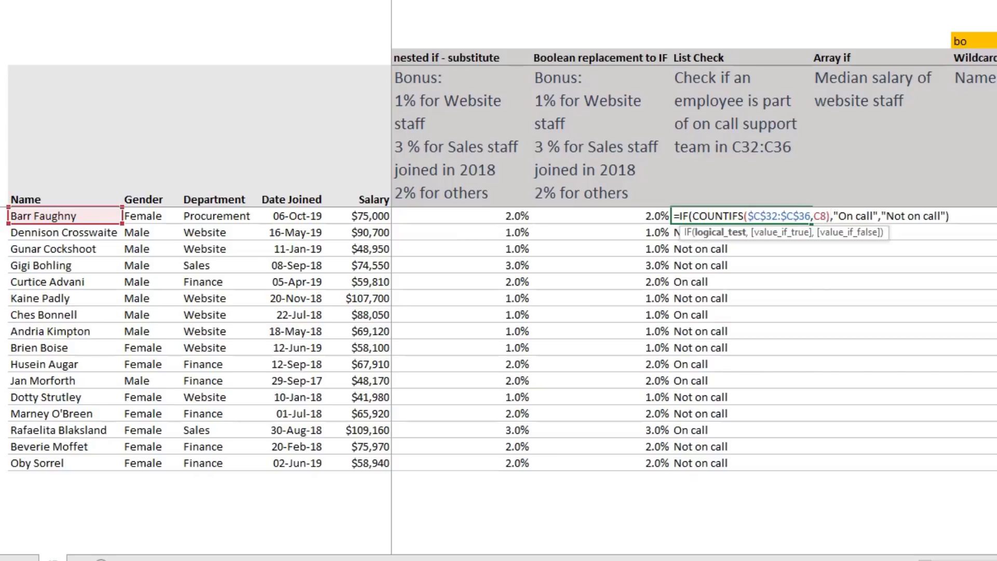
pyautogui.write('=')
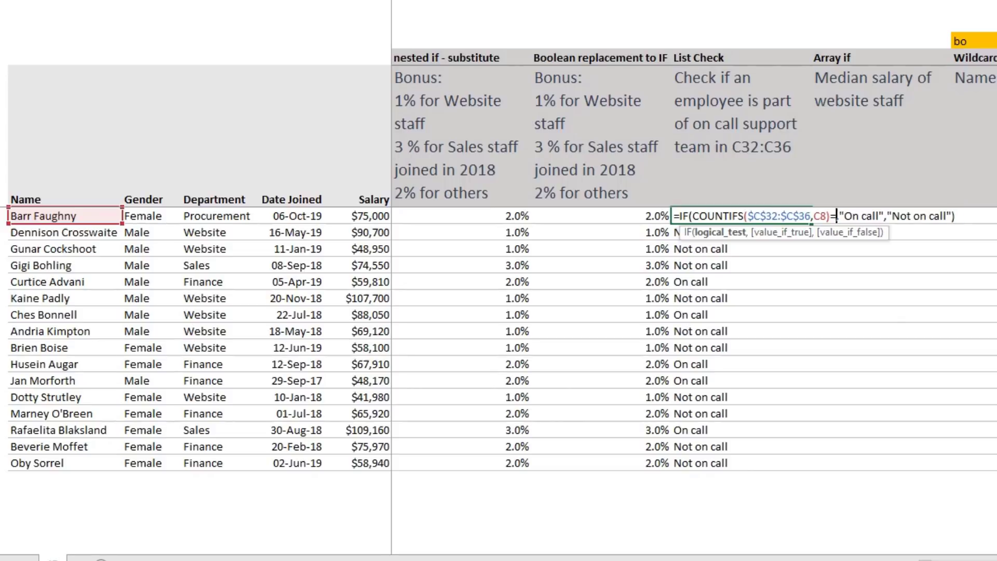
pyautogui.press('BackSpace')
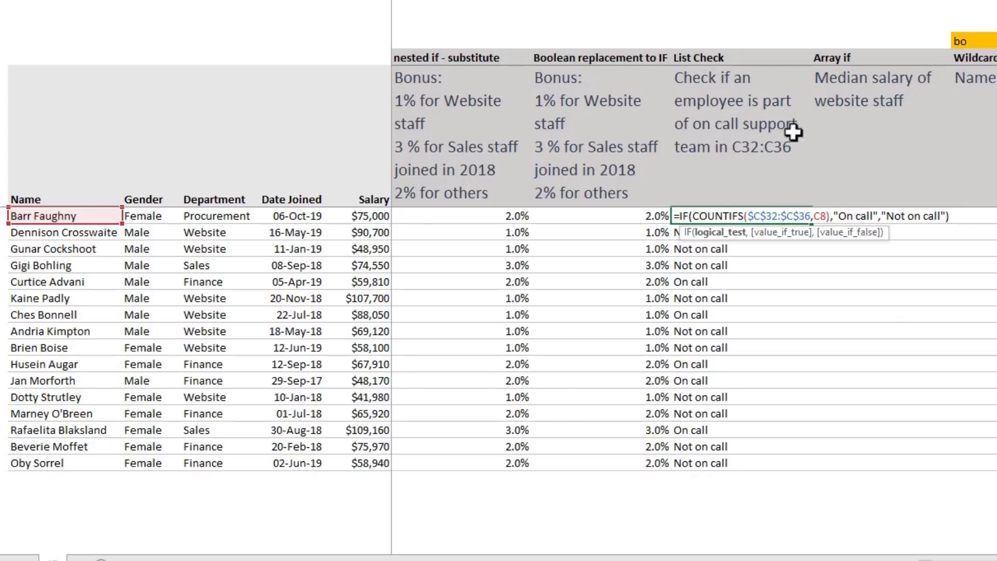
pyautogui.moveTo(693, 216); pyautogui.dragTo(831, 214)
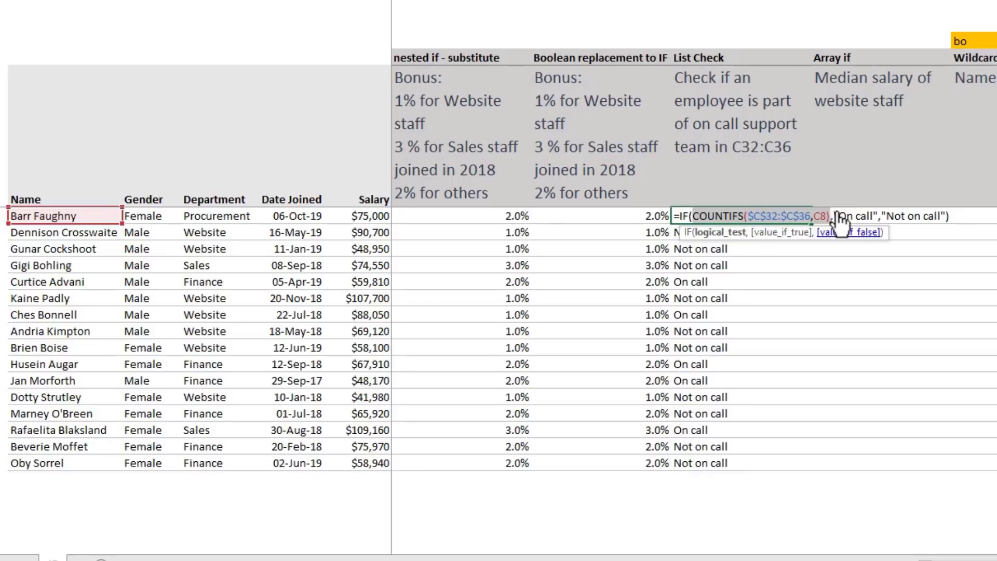
pyautogui.moveTo(881, 214); pyautogui.dragTo(949, 215)
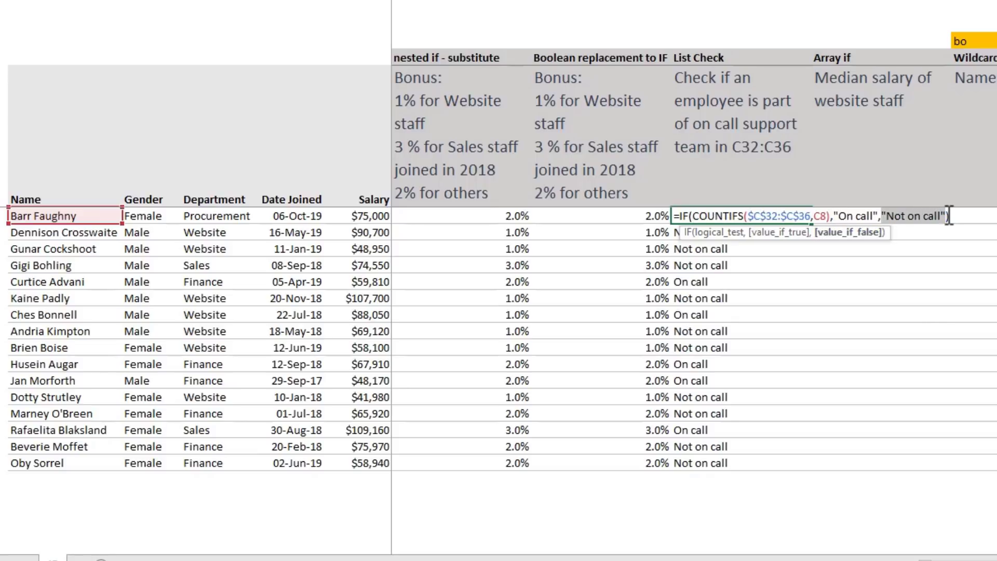
pyautogui.hotkey('ctrl', 'Return')
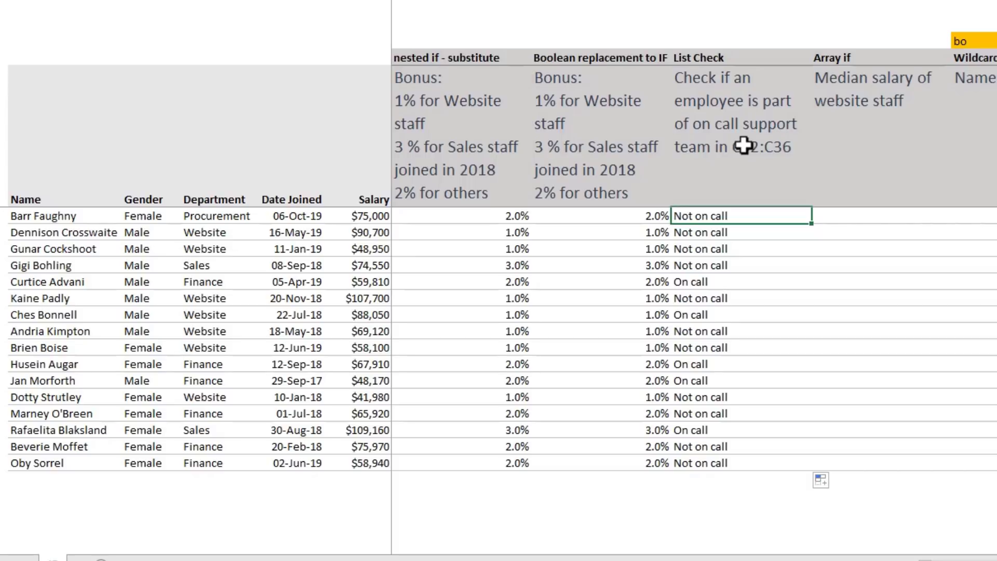
pyautogui.doubleClick(759, 213)
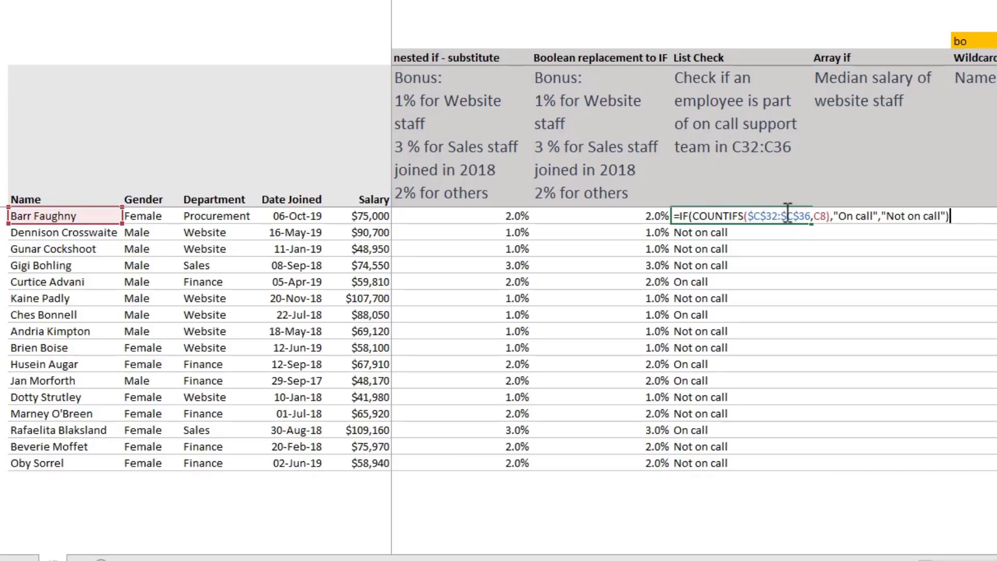
pyautogui.press('Escape')
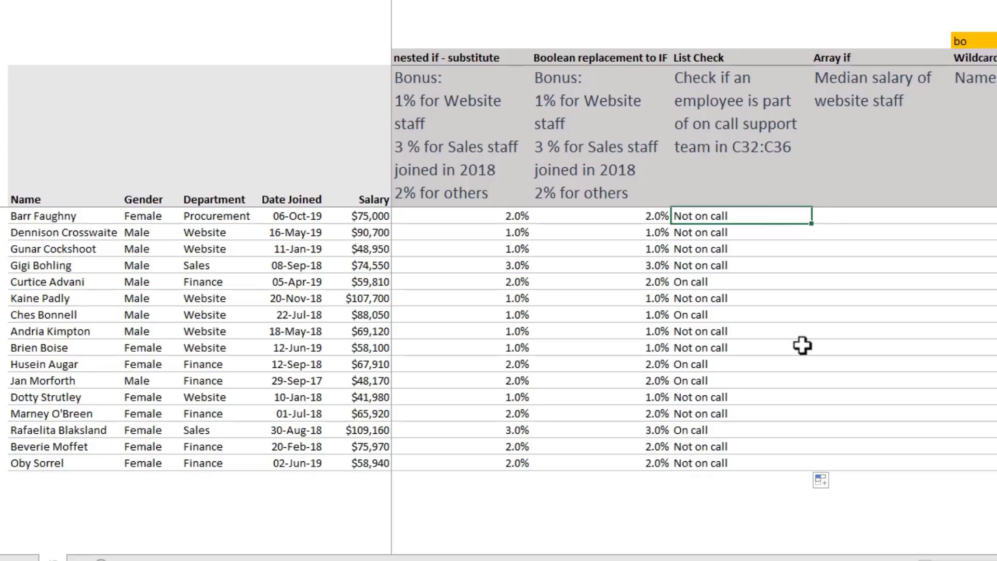
# - Enter a MEDIAN formula over all employee salaries, G8:G23, in the first Array if cell, N8
pyautogui.press('Right')
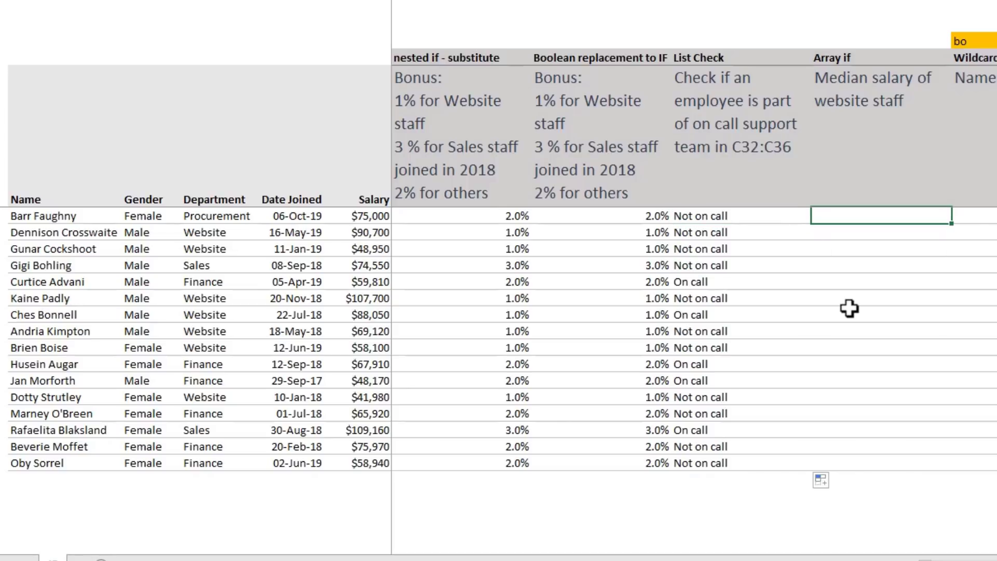
pyautogui.click(867, 82)
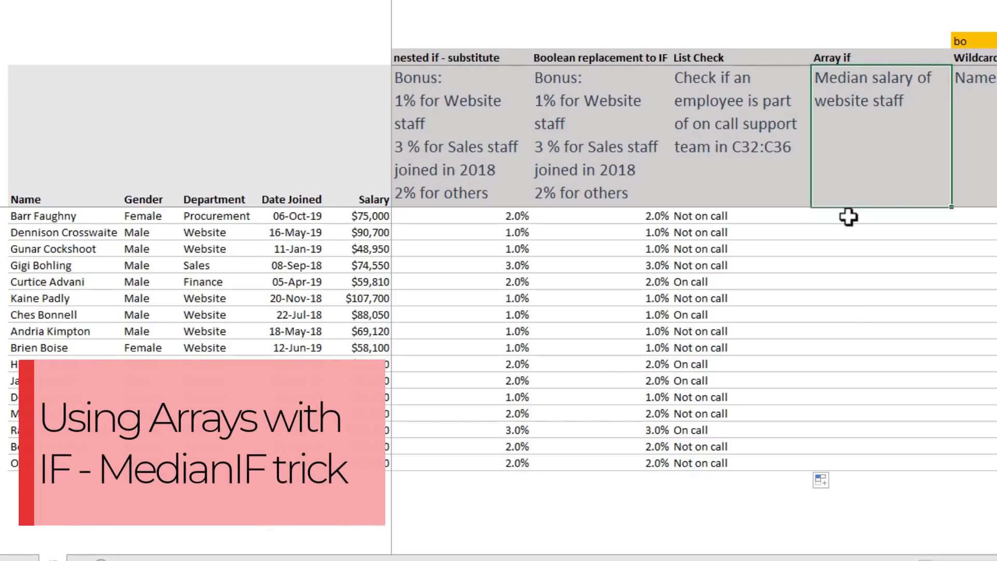
pyautogui.click(848, 217)
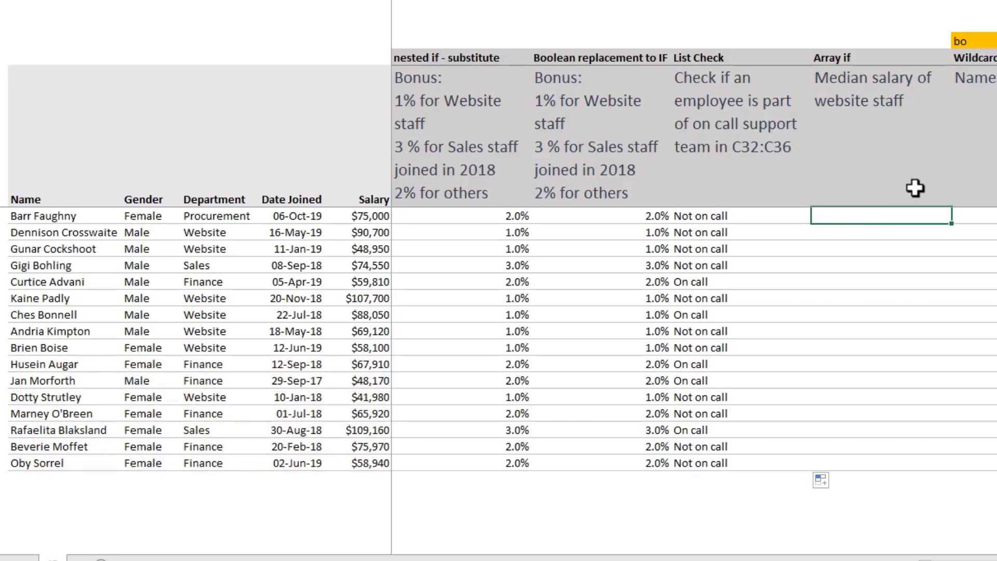
pyautogui.write('=med')
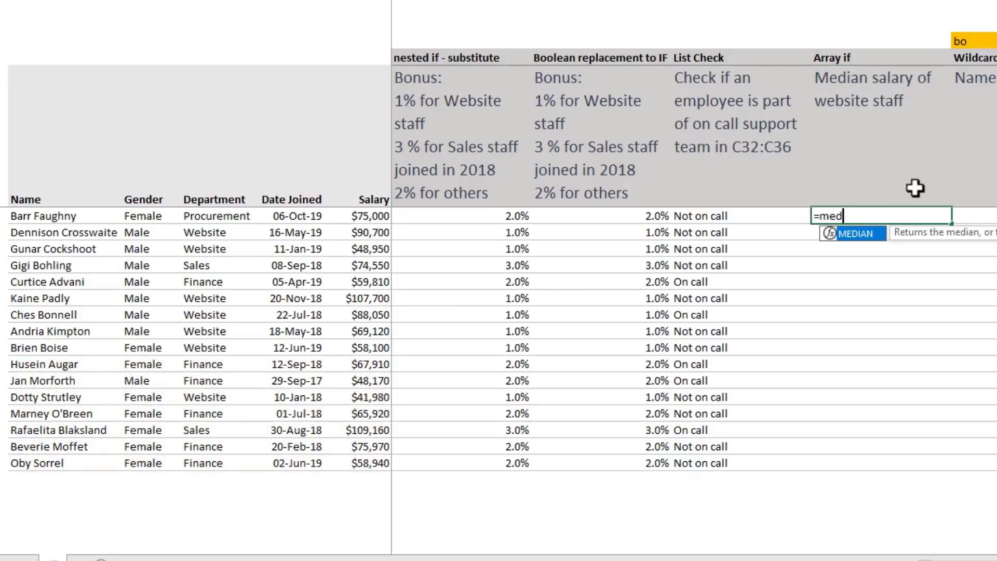
pyautogui.press('Tab')
pyautogui.moveTo(367, 215); pyautogui.dragTo(365, 463)
pyautogui.write(')')
pyautogui.hotkey('ctrl', 'shift', 'Return')
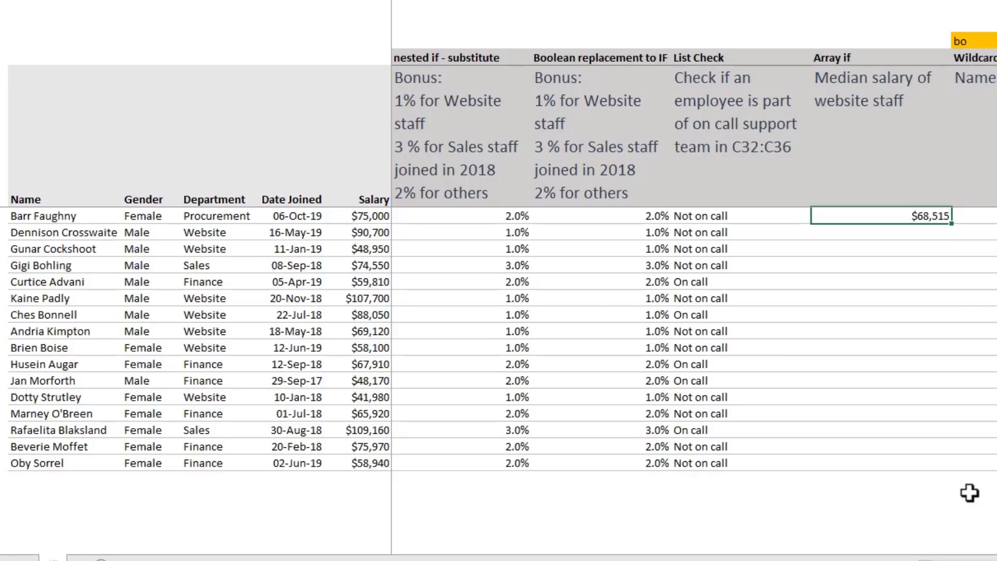
pyautogui.press('F2')
pyautogui.press('BackSpace')
pyautogui.press('BackSpace')
pyautogui.press('BackSpace')
pyautogui.press('BackSpace')
pyautogui.press('BackSpace')
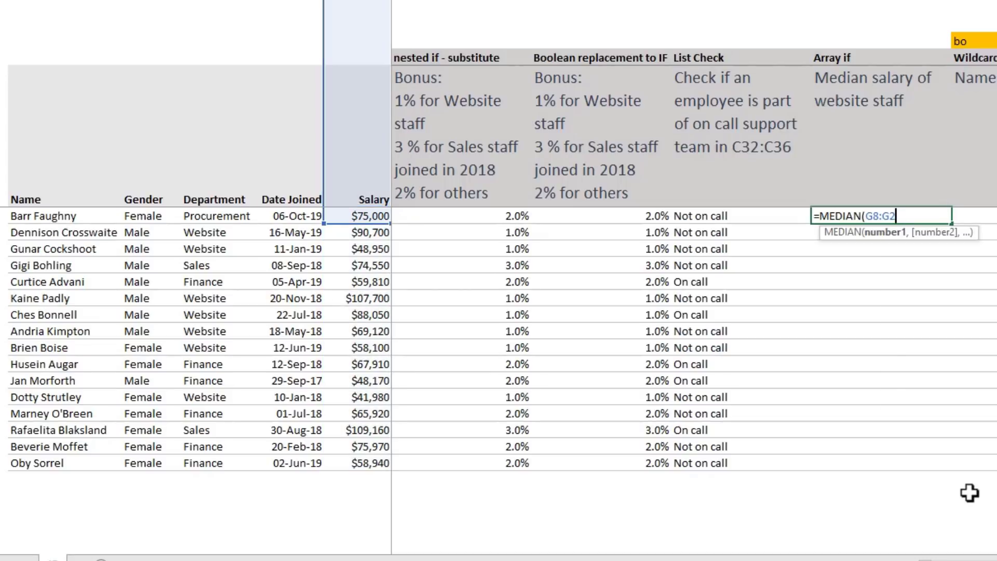
pyautogui.press('BackSpace')
pyautogui.press('BackSpace')
pyautogui.press('BackSpace')
pyautogui.press('BackSpace')
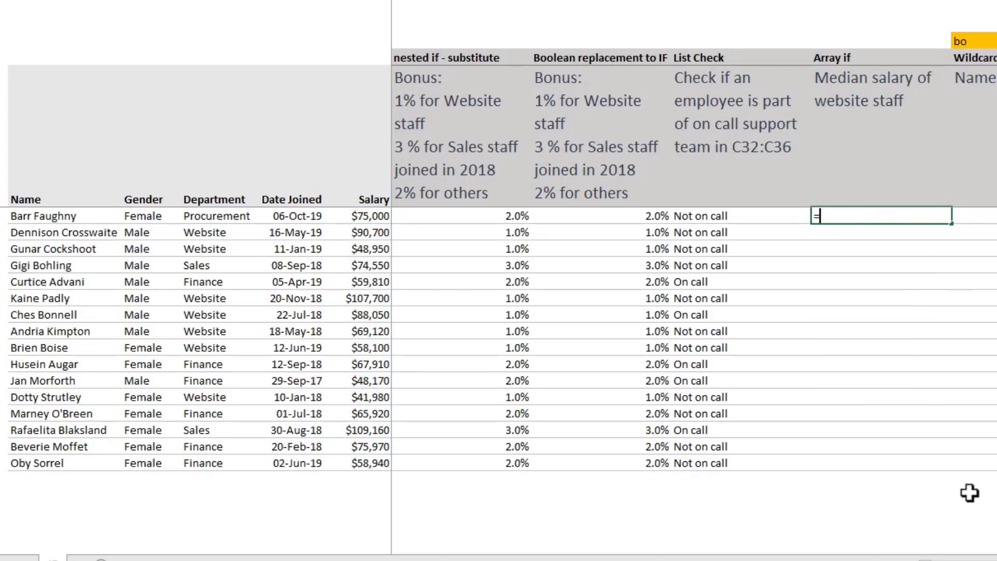
pyautogui.write('aver')
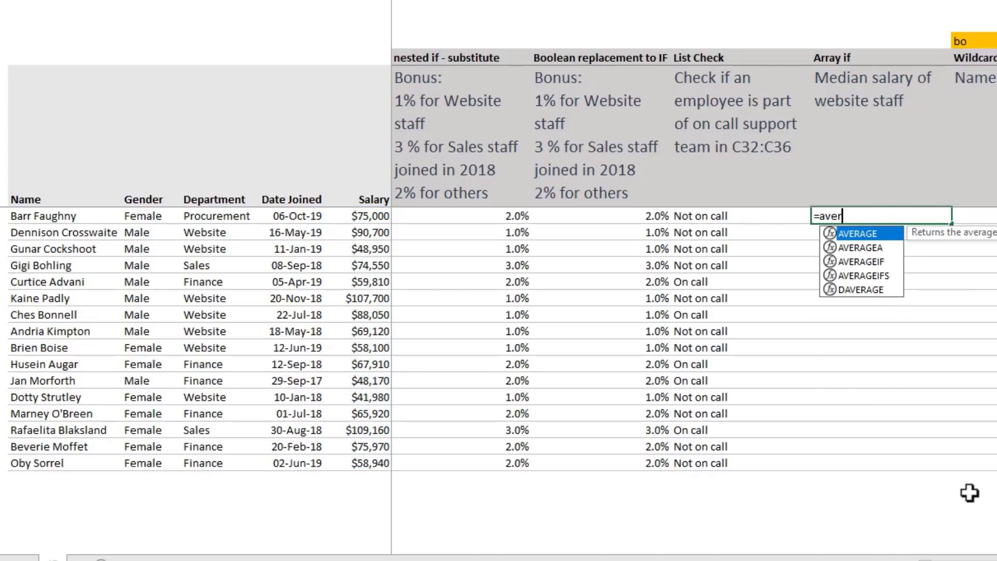
pyautogui.press('Down')
pyautogui.press('Down')
pyautogui.press('Down')
pyautogui.press('Tab')
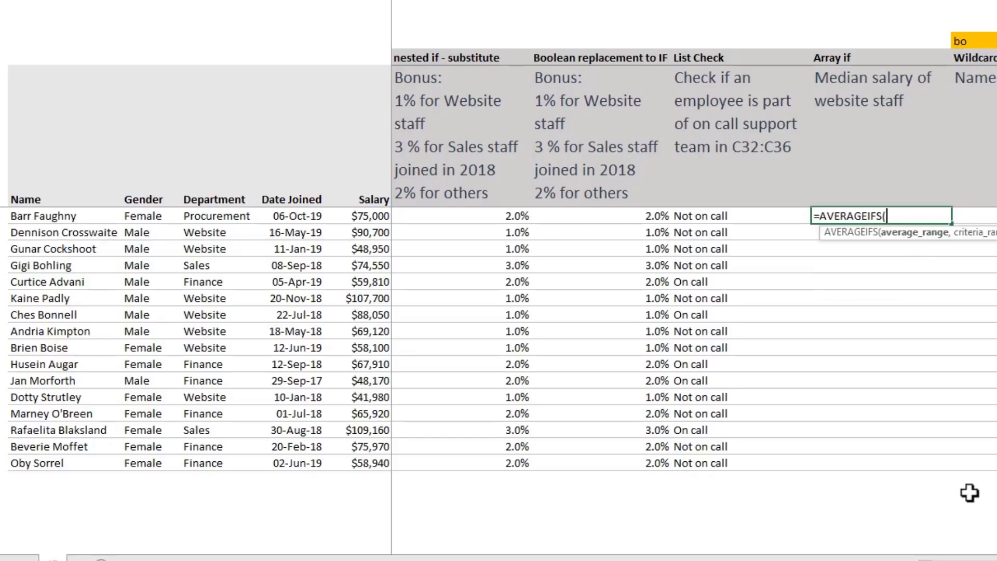
pyautogui.press('BackSpace')
pyautogui.press('BackSpace')
pyautogui.press('BackSpace')
pyautogui.press('BackSpace')
pyautogui.press('BackSpace')
pyautogui.press('BackSpace')
pyautogui.press('BackSpace')
pyautogui.press('BackSpace')
pyautogui.press('BackSpace')
pyautogui.press('BackSpace')
pyautogui.press('BackSpace')
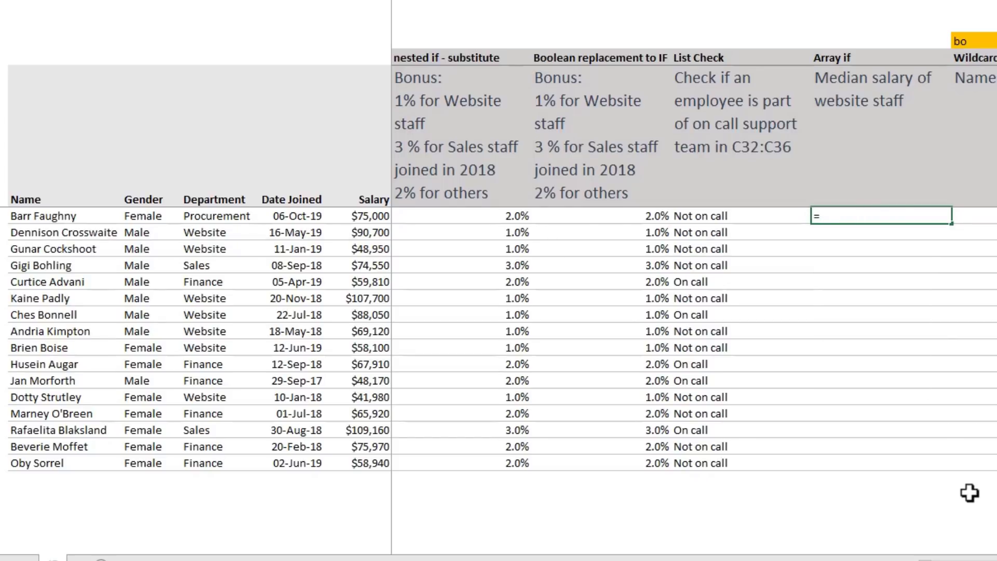
pyautogui.write('med')
pyautogui.press('Tab')
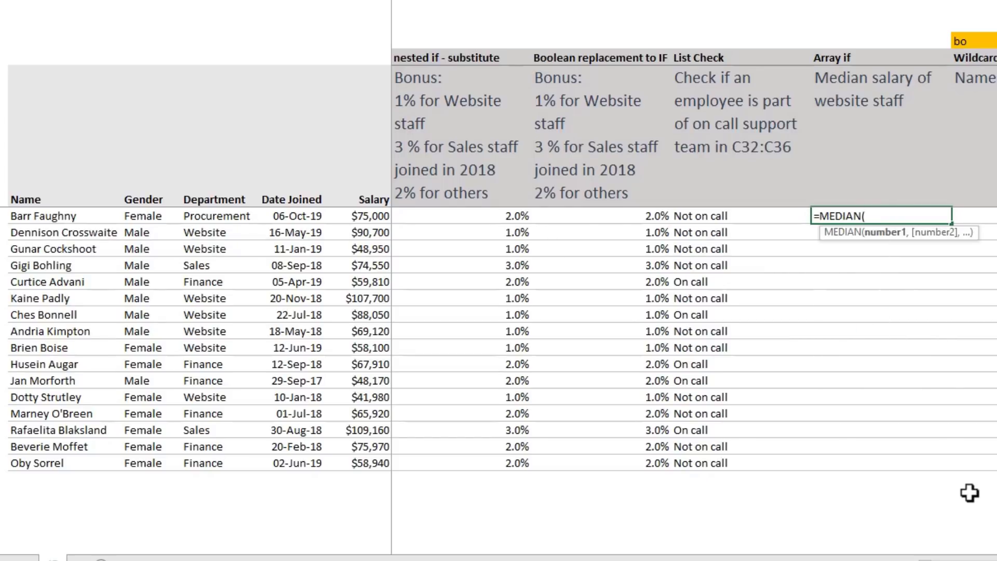
pyautogui.press('BackSpace')
pyautogui.write('(IF')
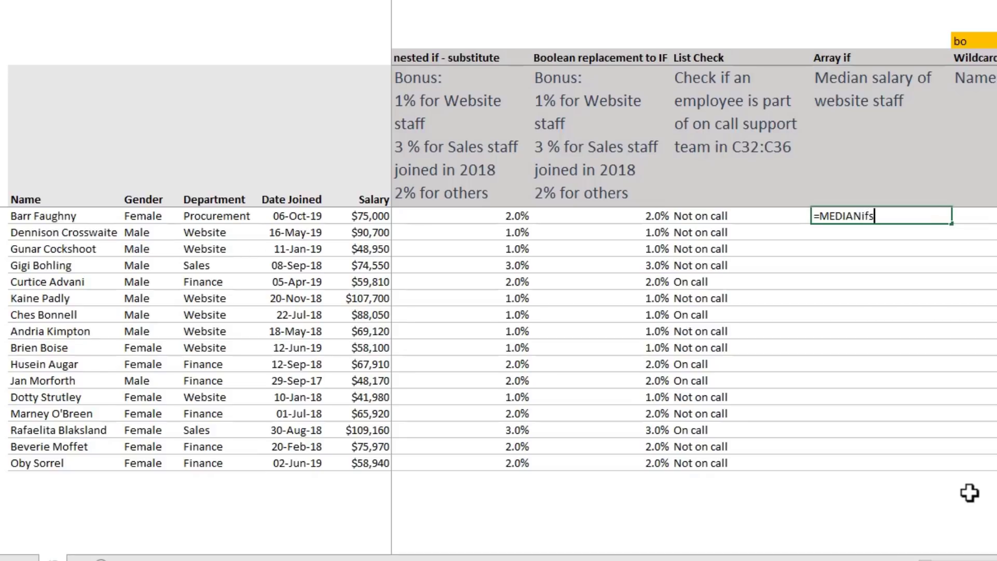
pyautogui.press('BackSpace')
pyautogui.press('BackSpace')
pyautogui.press('BackSpace')
pyautogui.press('Escape')
pyautogui.press('Escape')
# - Write the formula =MEDIAN(IF(E8:E23="Website",G8:G23)) in N8 for the median salary of website staff
pyautogui.write('=med')
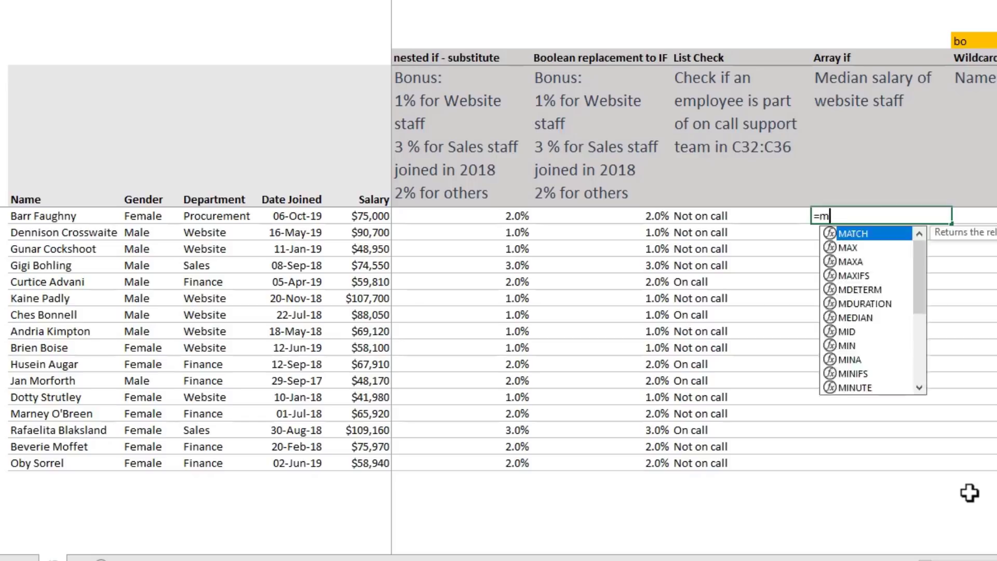
pyautogui.press('Tab')
pyautogui.write('if')
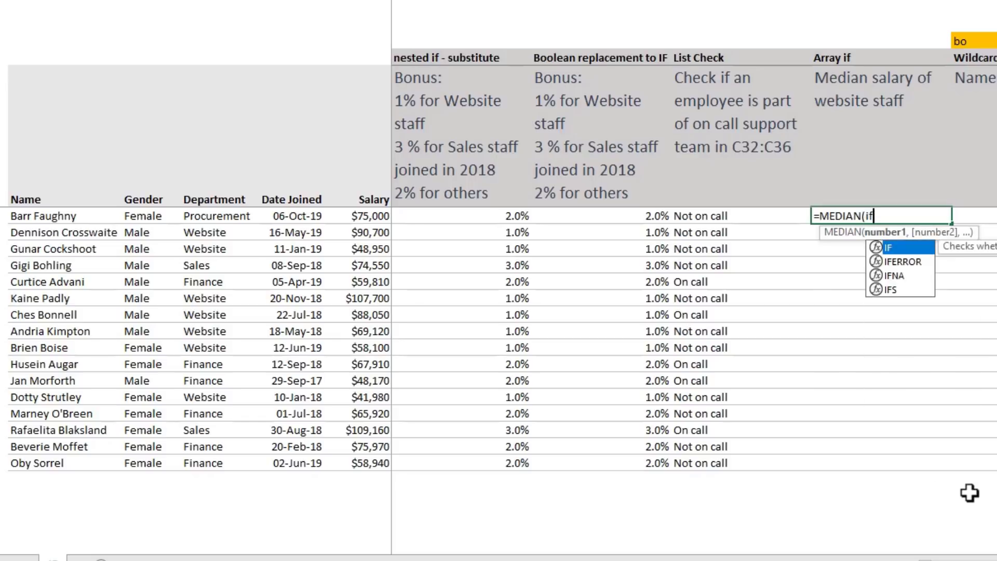
pyautogui.press('Tab')
pyautogui.moveTo(228, 216); pyautogui.dragTo(228, 464)
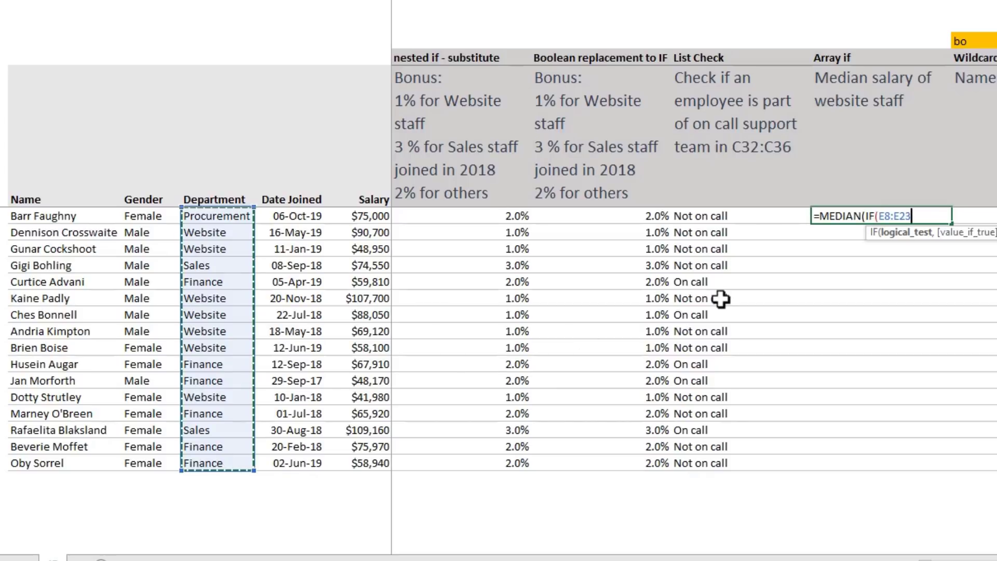
pyautogui.write('="Website"')
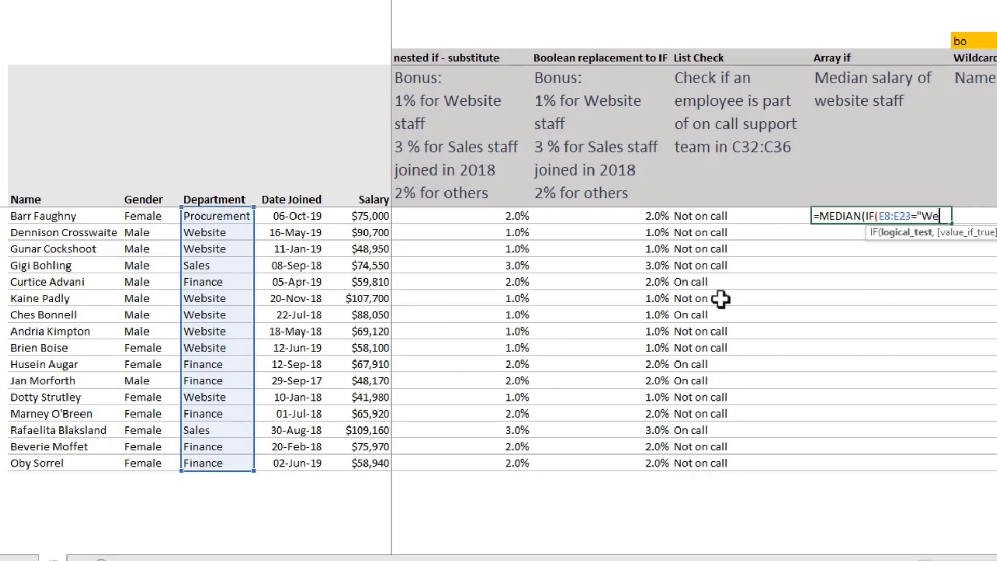
pyautogui.write(',')
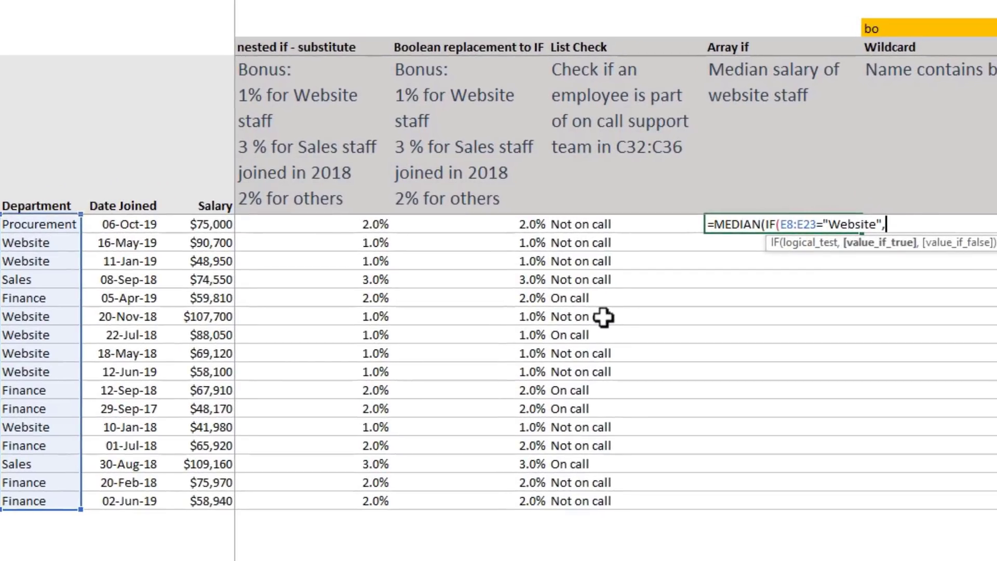
pyautogui.moveTo(202, 224); pyautogui.dragTo(202, 501)
pyautogui.write(')')
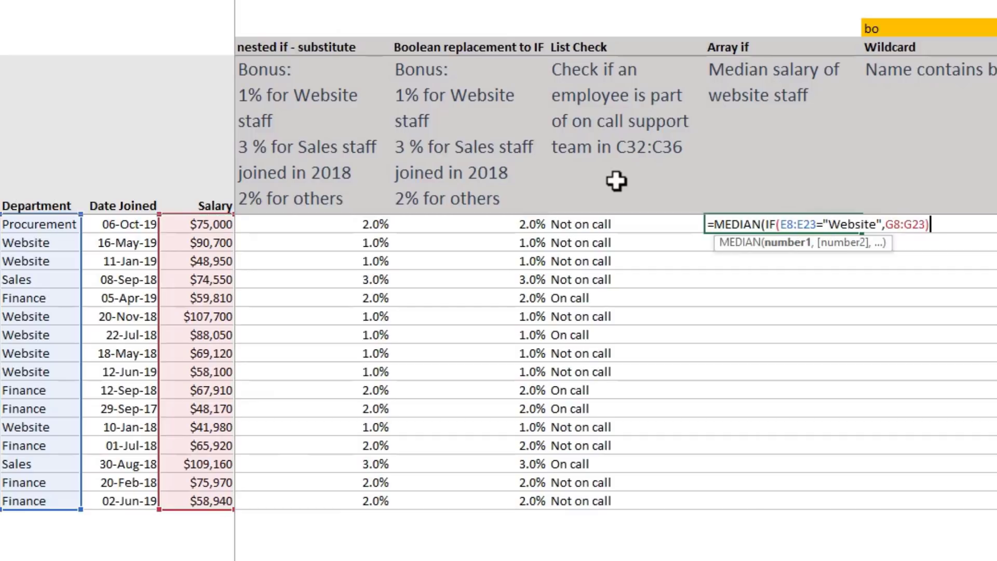
pyautogui.write(')')
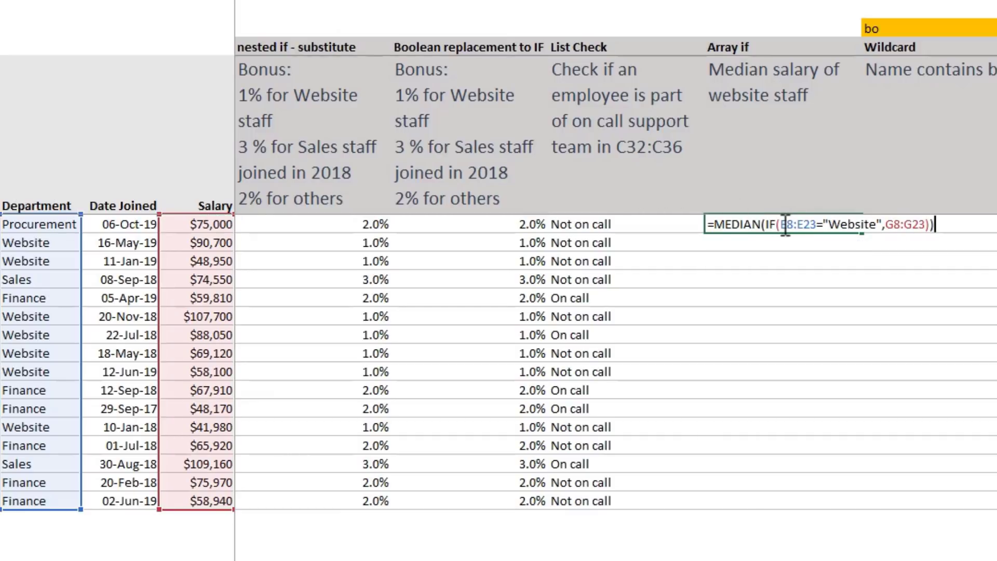
# - Examine the department test, the salary range and the nested IF inside the N8 MEDIAN formula
pyautogui.moveTo(785, 225); pyautogui.dragTo(816, 225)
pyautogui.click(848, 214)
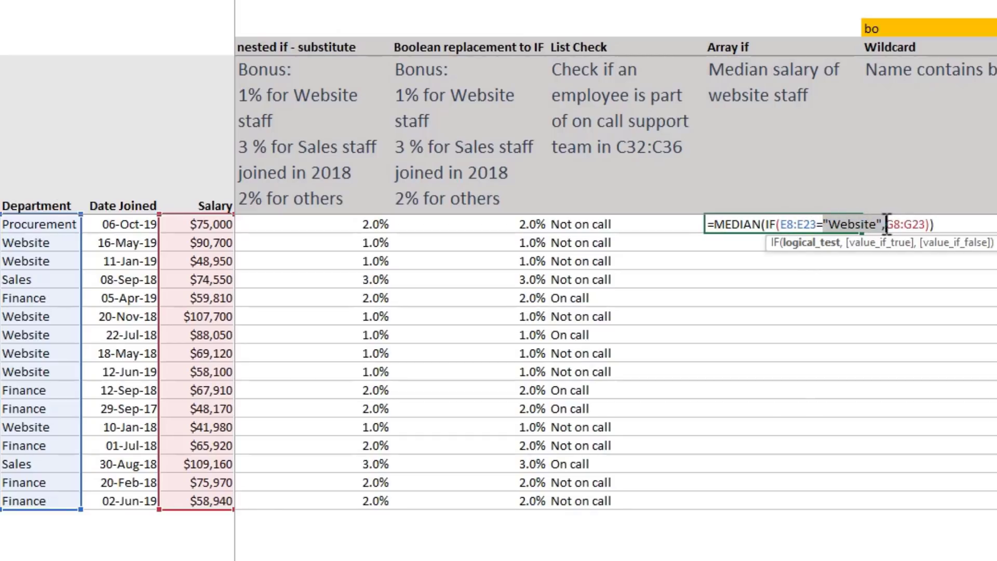
pyautogui.moveTo(885, 225); pyautogui.dragTo(784, 236)
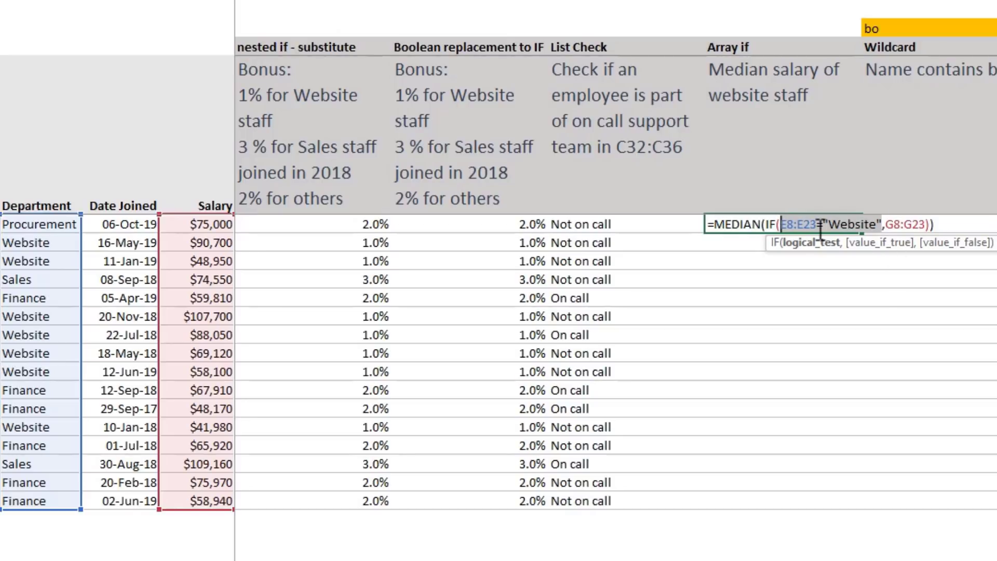
pyautogui.moveTo(886, 224); pyautogui.dragTo(928, 224)
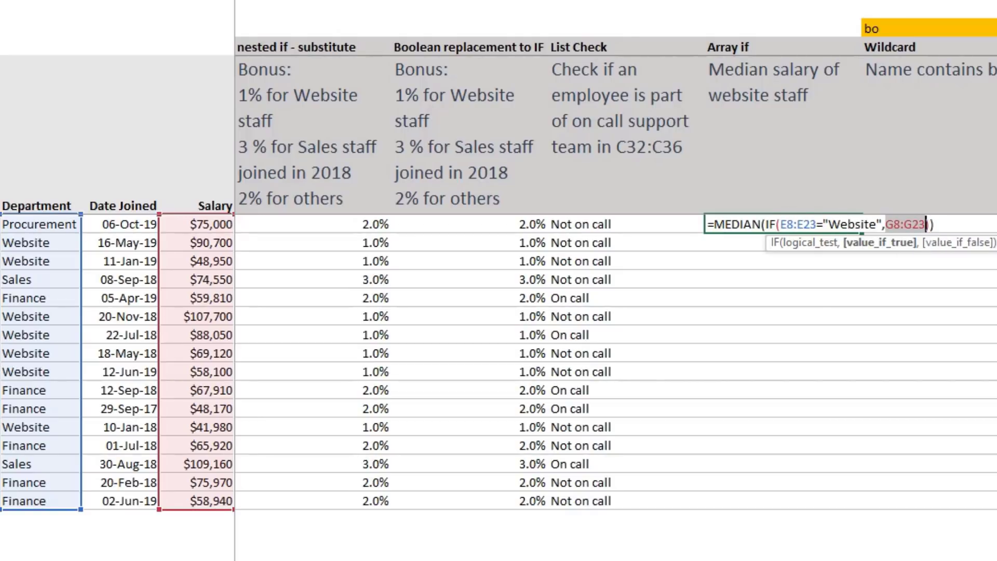
pyautogui.press('Right')
pyautogui.press('Right')
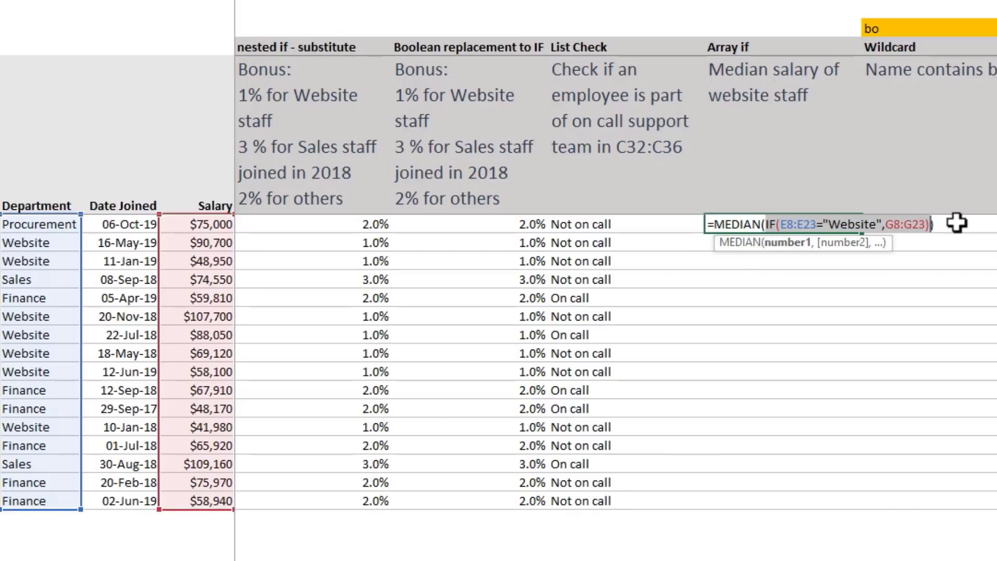
# - Enter the completed formula =MEDIAN(IF(E8:E23="Website",G8:G23)) in N8
pyautogui.write(')')
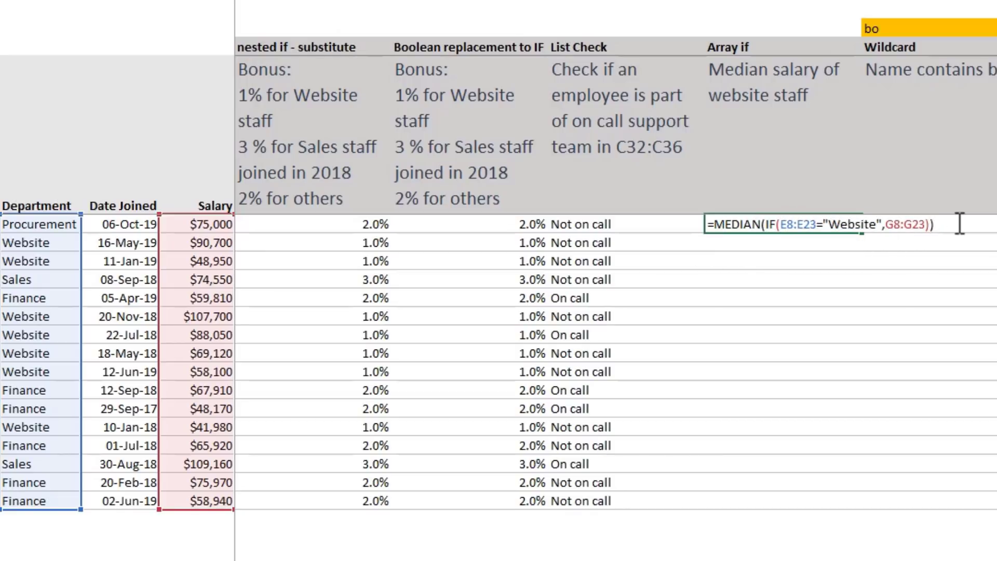
pyautogui.press('Return')
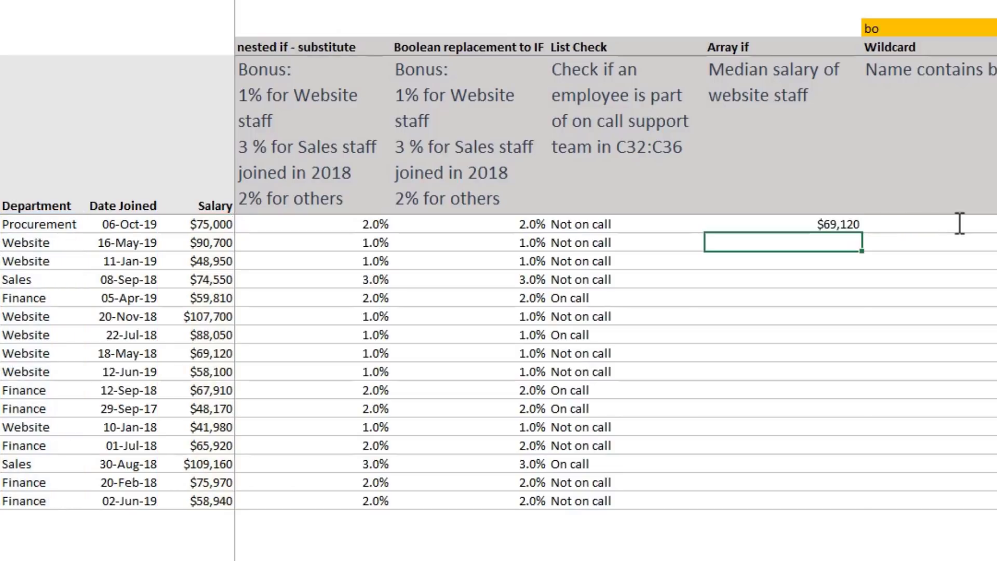
# - Evaluate the nested IF inside the N8 MEDIAN formula in place to expose its array of values
pyautogui.click(851, 224)
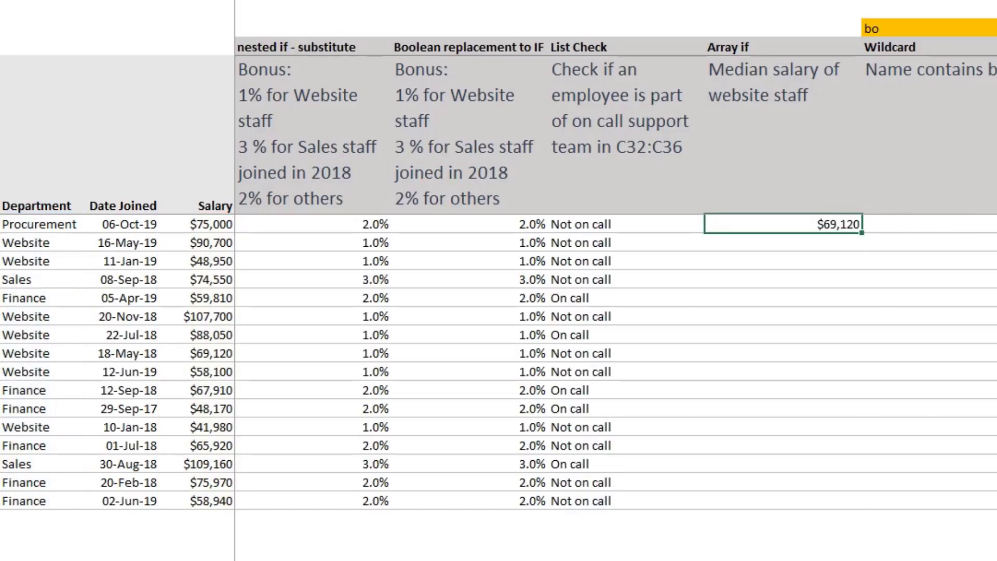
pyautogui.press('F2')
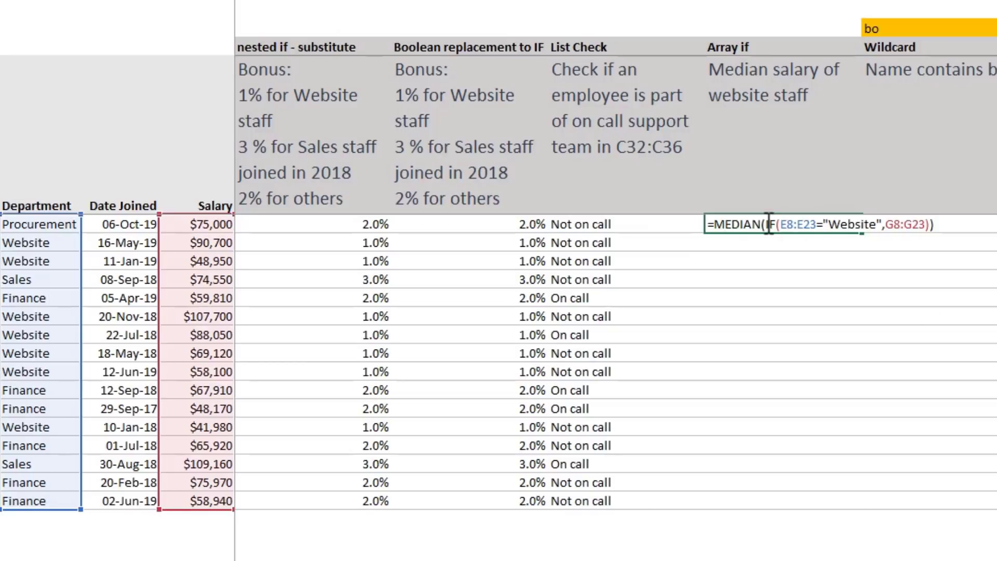
pyautogui.moveTo(769, 225); pyautogui.dragTo(934, 227)
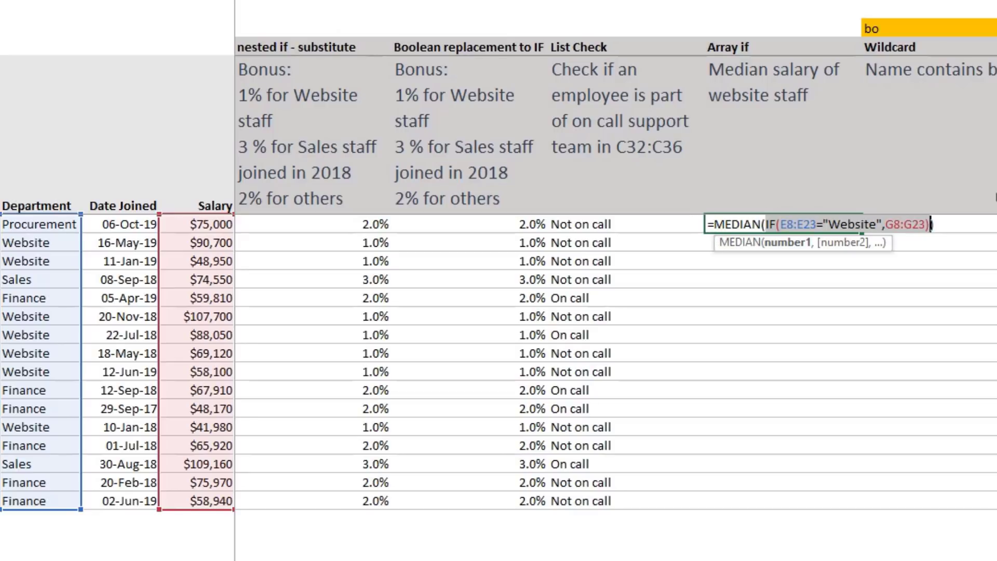
pyautogui.hotkey('ctrl', '=')
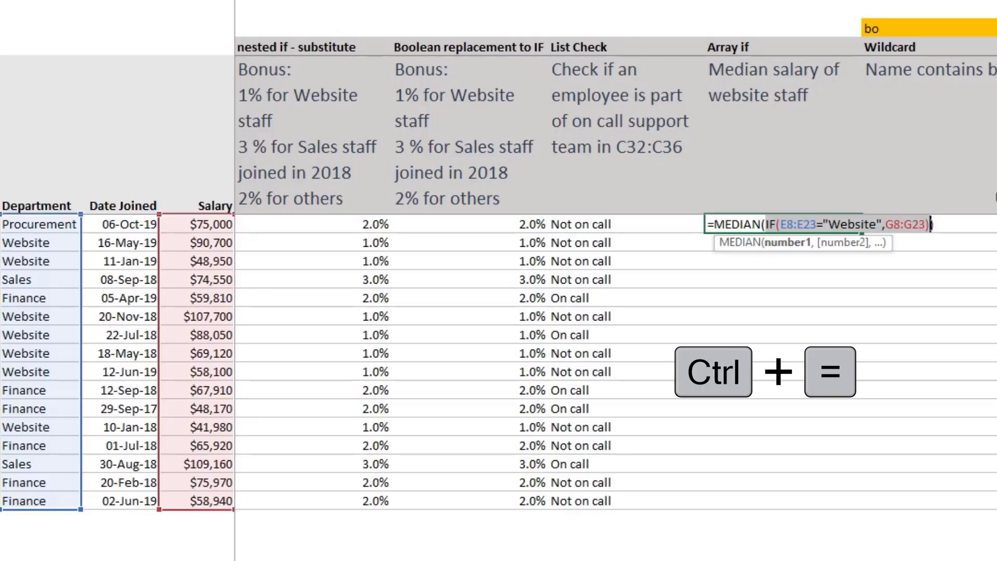
pyautogui.hotkey('ctrl', '=')
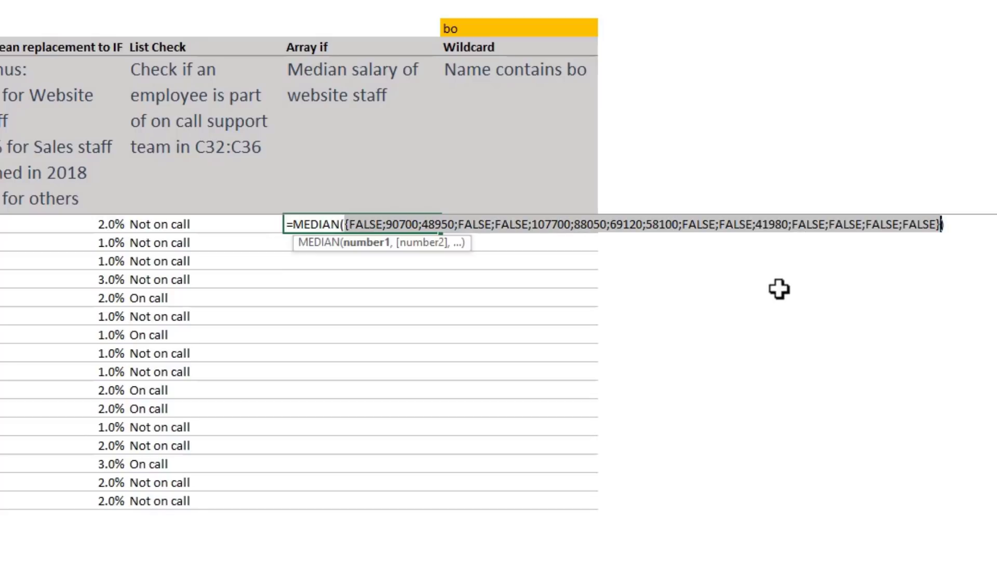
# - Examine the evaluated array elements inside MEDIAN, and cancel the edit to keep the original N8 formula
pyautogui.doubleClick(373, 224)
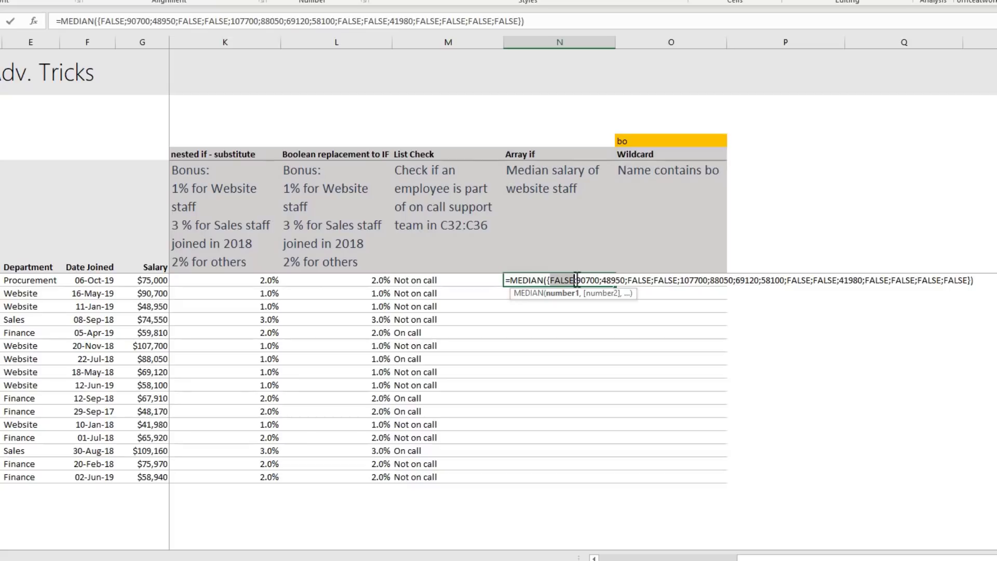
pyautogui.moveTo(576, 281); pyautogui.dragTo(686, 280)
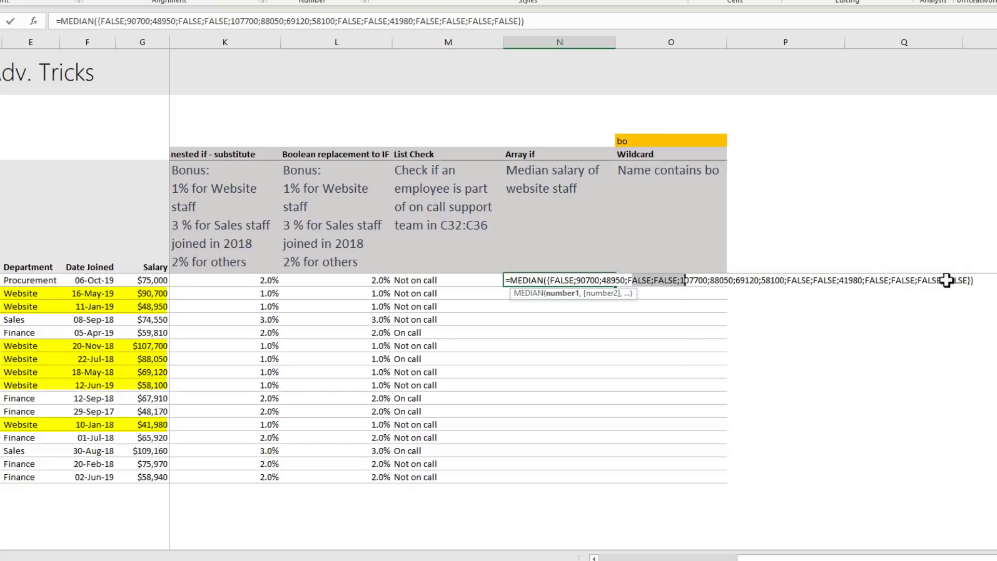
pyautogui.moveTo(971, 281); pyautogui.dragTo(547, 281)
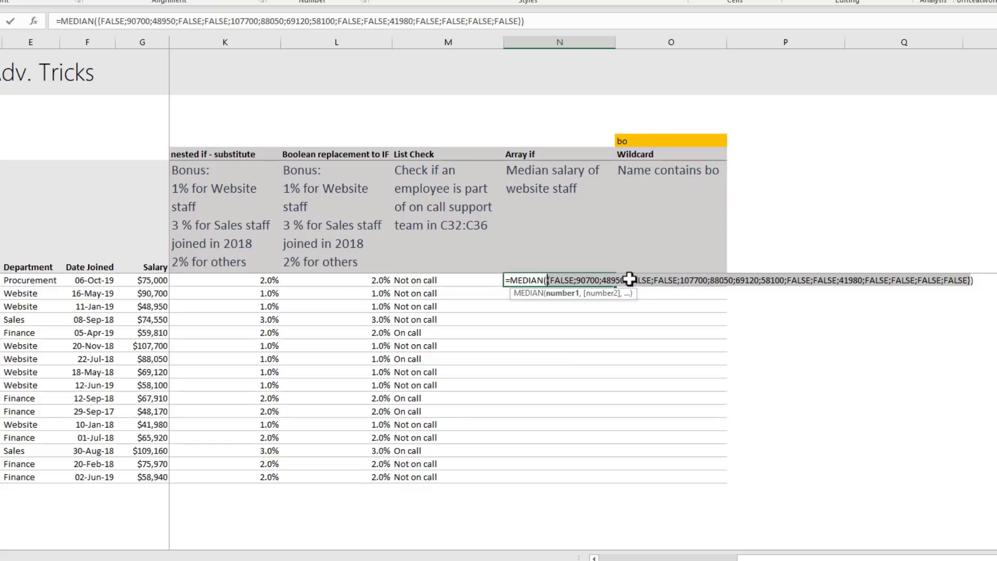
pyautogui.click(983, 280)
pyautogui.press('Escape')
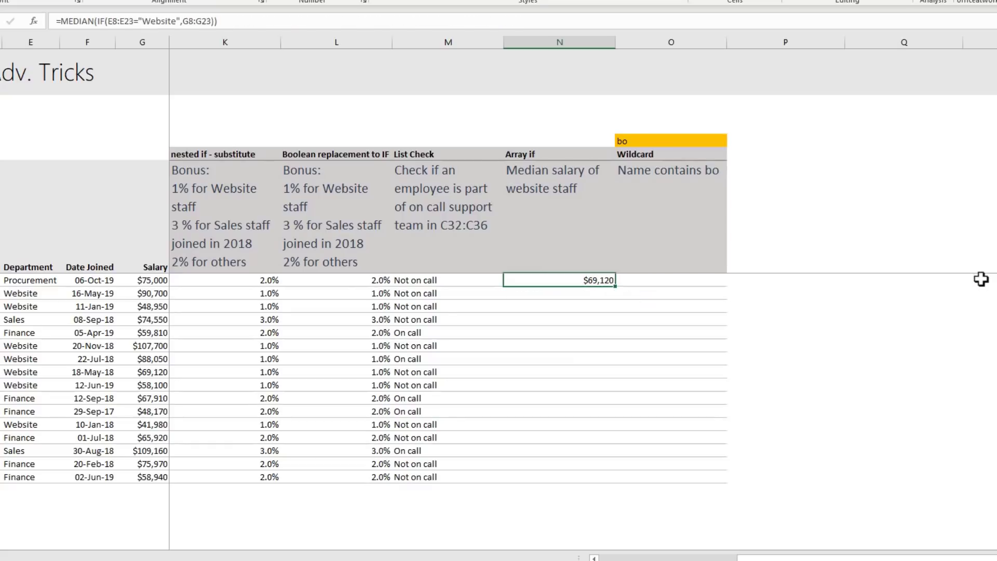
# - Re-enter the median salary formula in N8 as an array formula
pyautogui.press('F2')
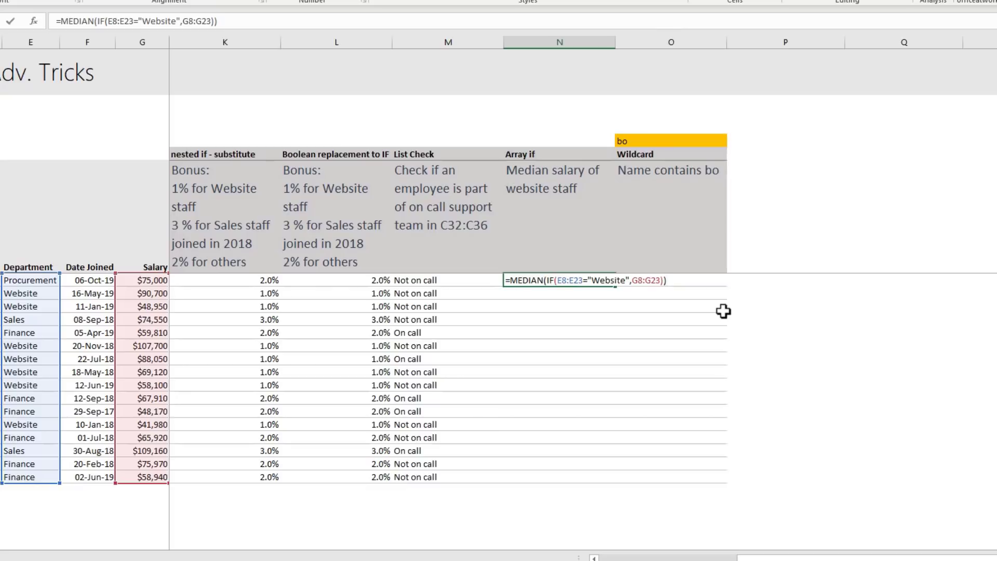
pyautogui.hotkey('ctrl', 'shift', 'Return')
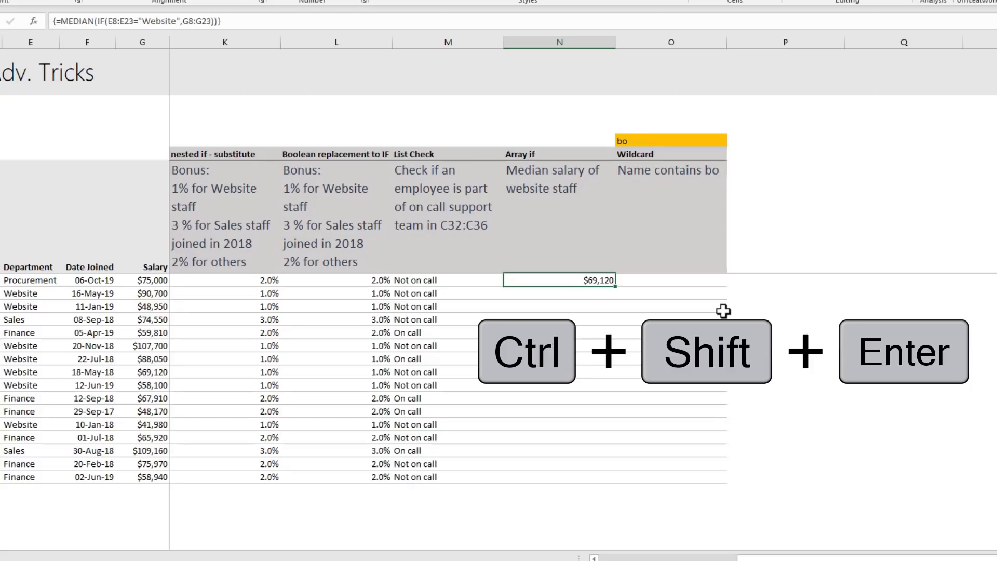
# - Start an IF formula in the first Wildcard cell, O8, with a COUNTIFS test on the employee name in C8
pyautogui.click(638, 282)
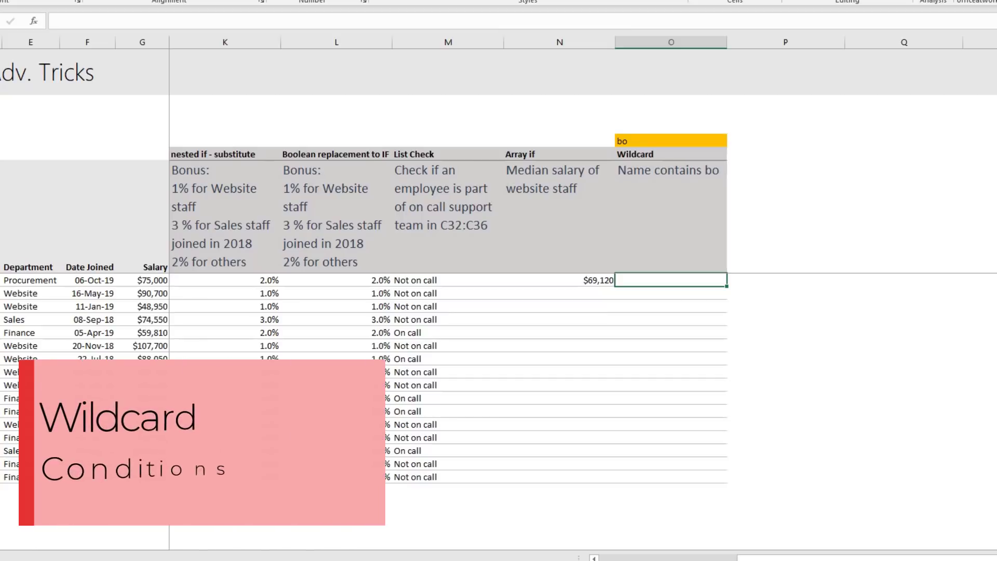
pyautogui.click(659, 142)
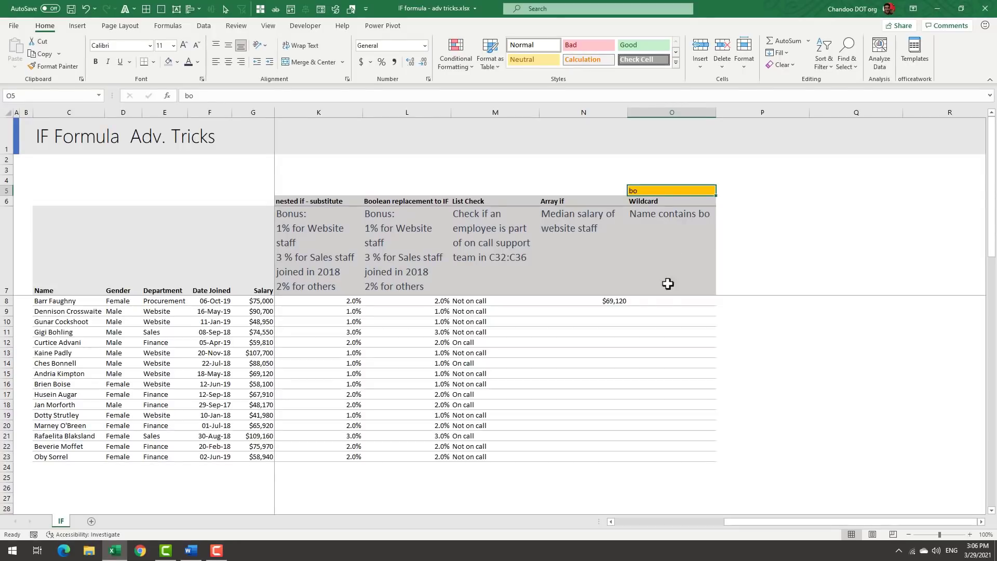
pyautogui.click(664, 301)
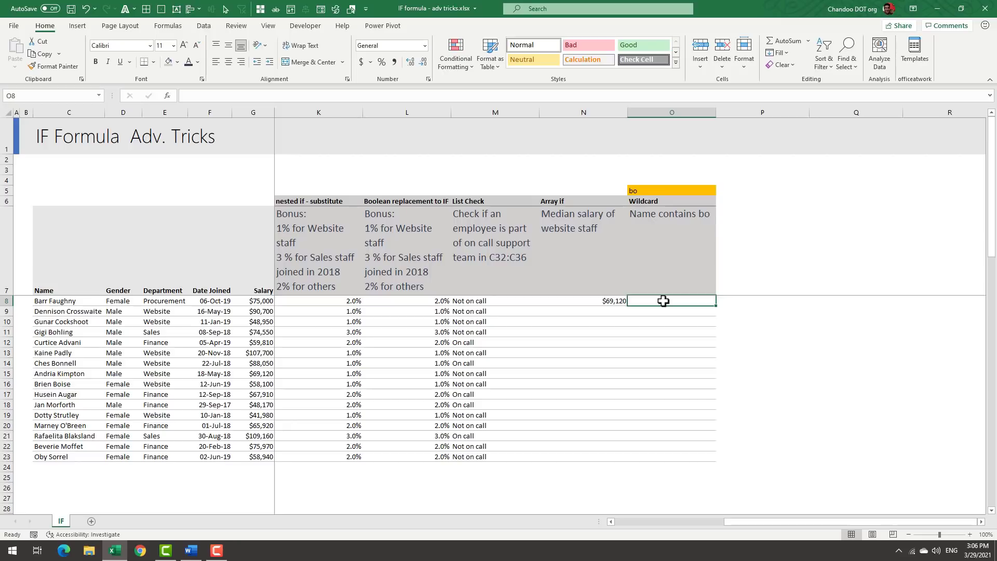
pyautogui.write('=')
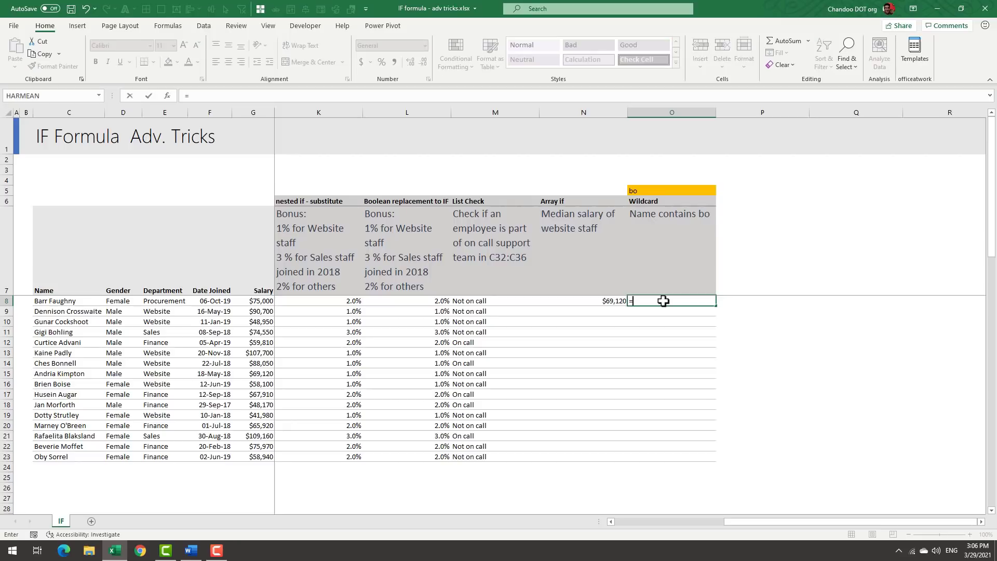
pyautogui.write('IF(')
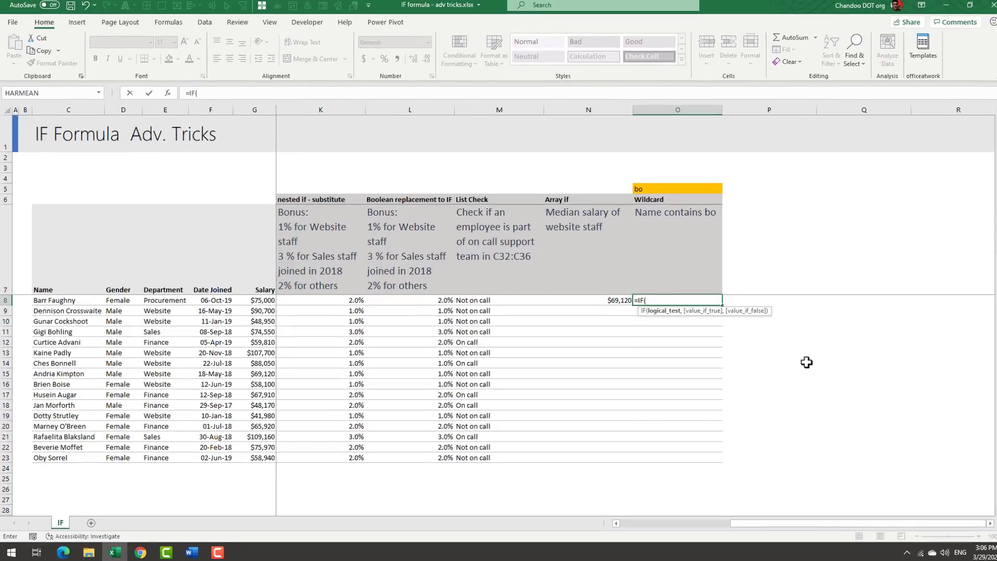
pyautogui.write('countifs')
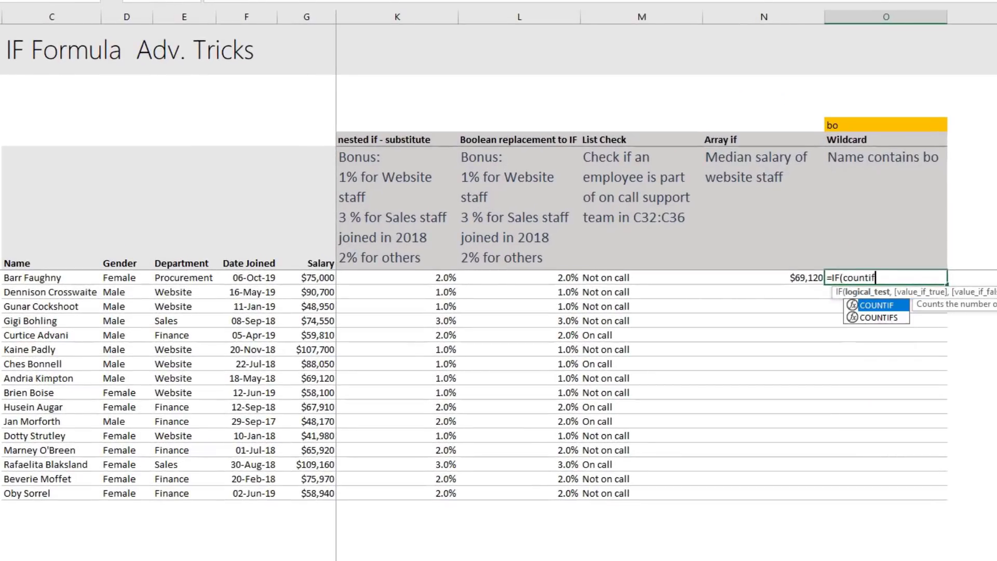
pyautogui.press('Tab')
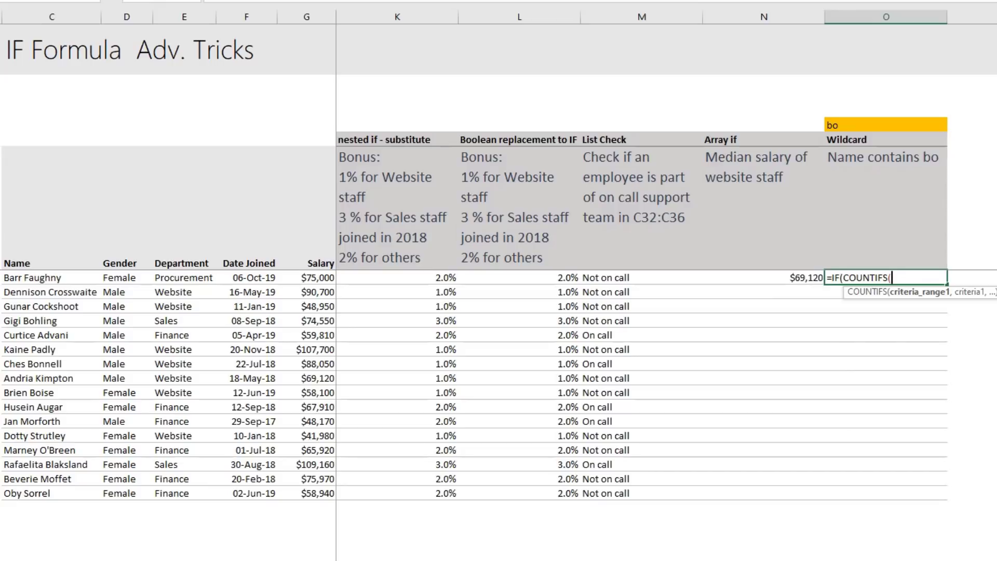
pyautogui.click(48, 279)
pyautogui.write(',')
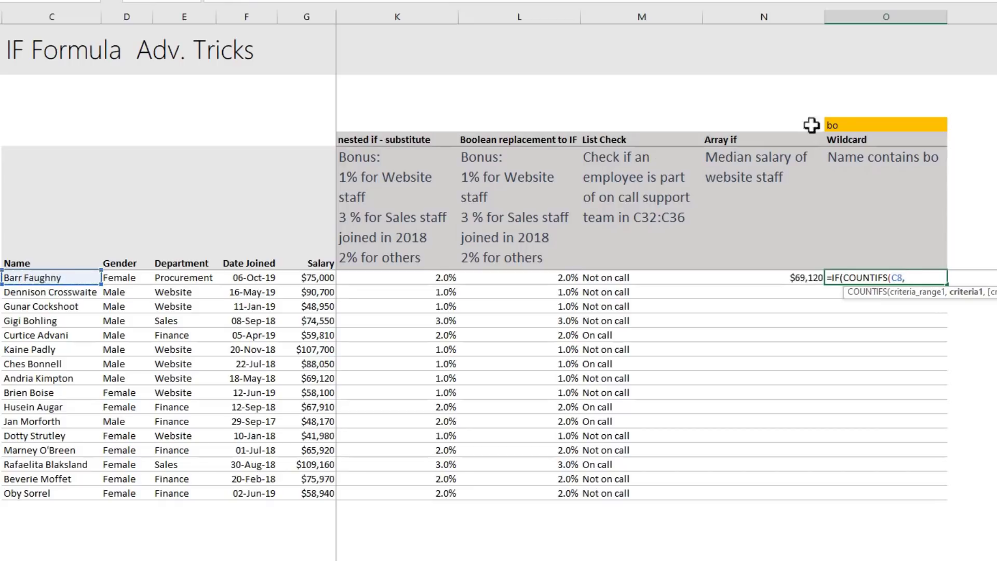
# - Set the COUNTIFS criterion to "*"&$O$5&"*", with an absolute reference to the search text cell
pyautogui.write('"*"')
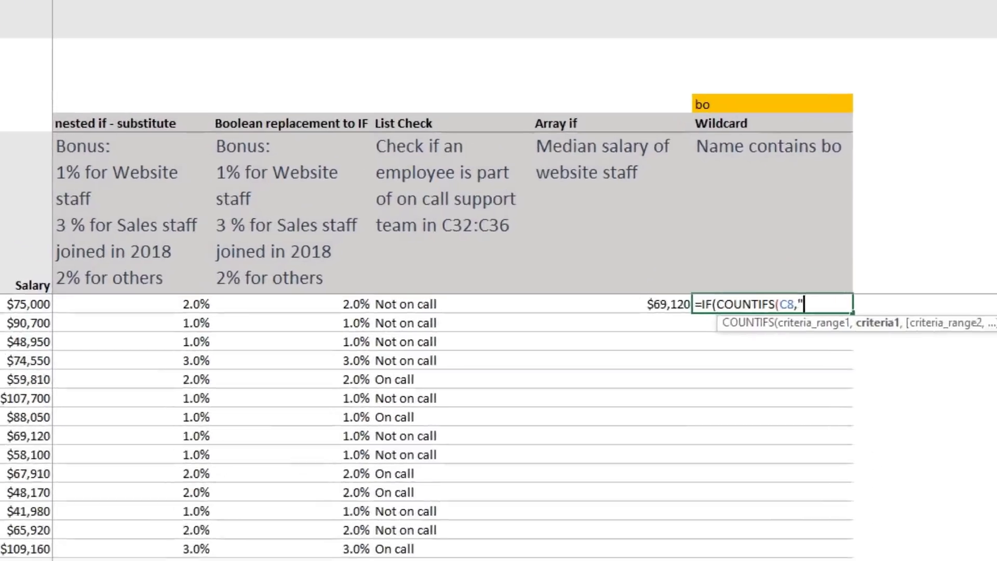
pyautogui.write('&')
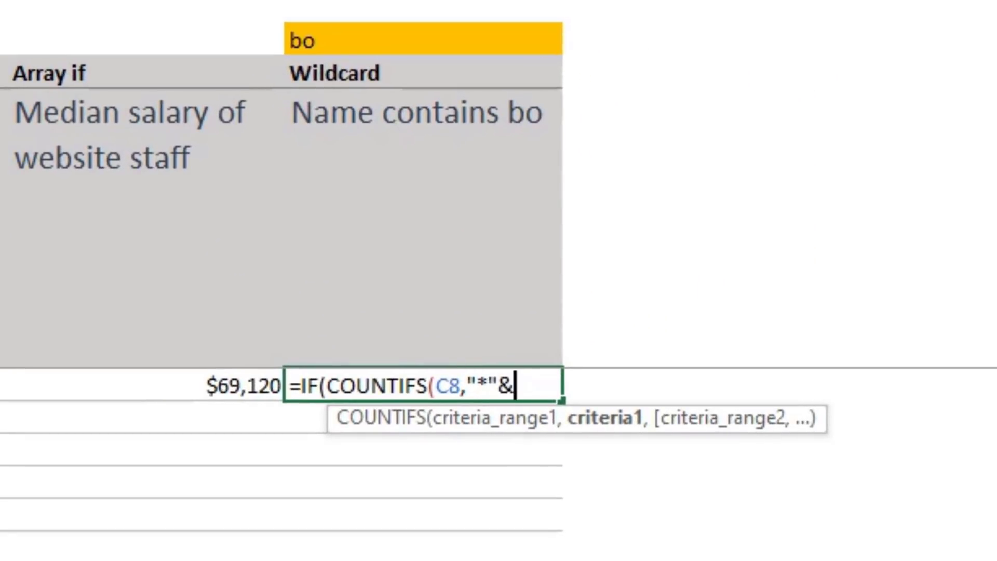
pyautogui.click(352, 50)
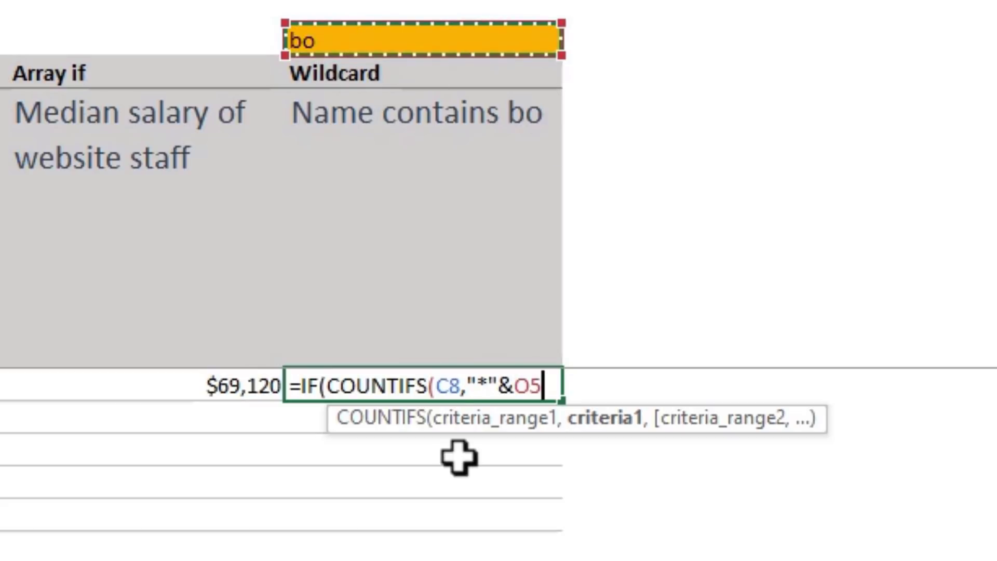
pyautogui.press('F4')
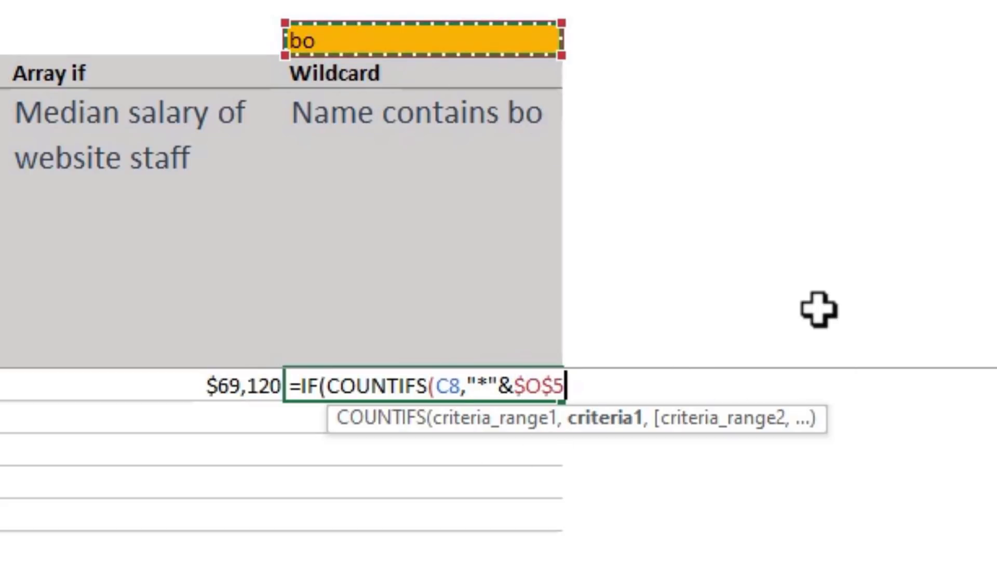
pyautogui.write('&"')
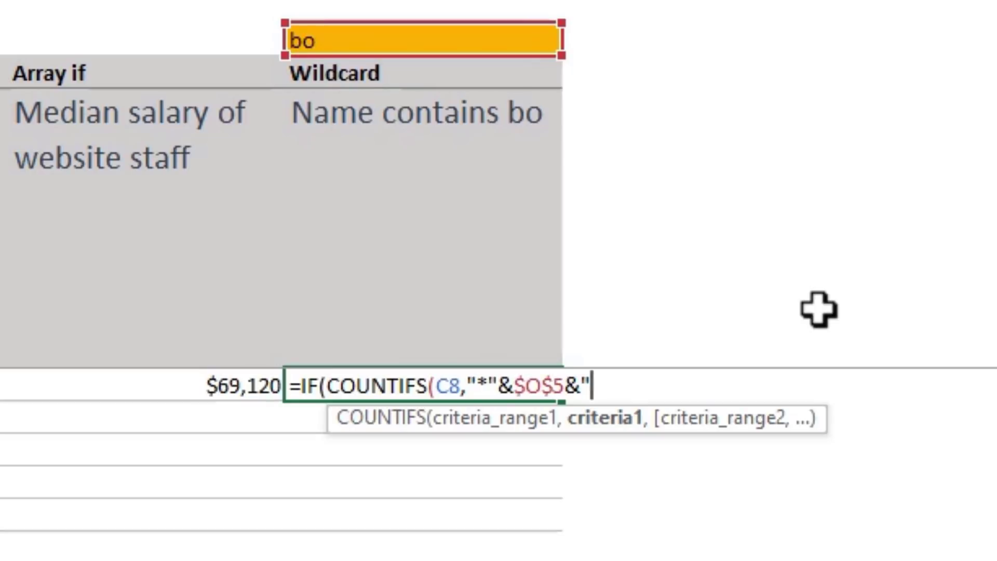
pyautogui.write('*"')
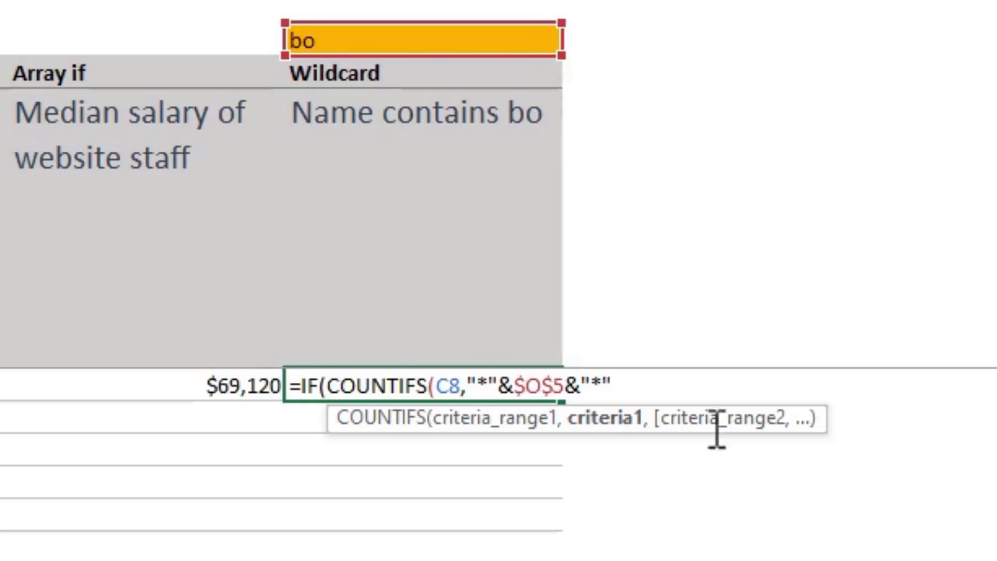
# - Make the O8 formula return "bo person" or "not a bo person", and fill it down through O23
pyautogui.write('),"')
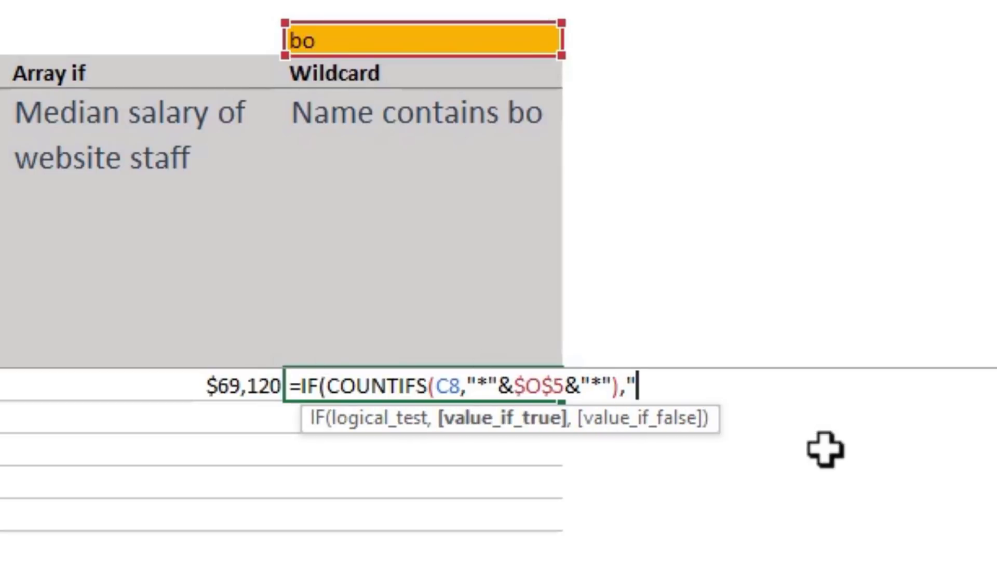
pyautogui.write('bo person')
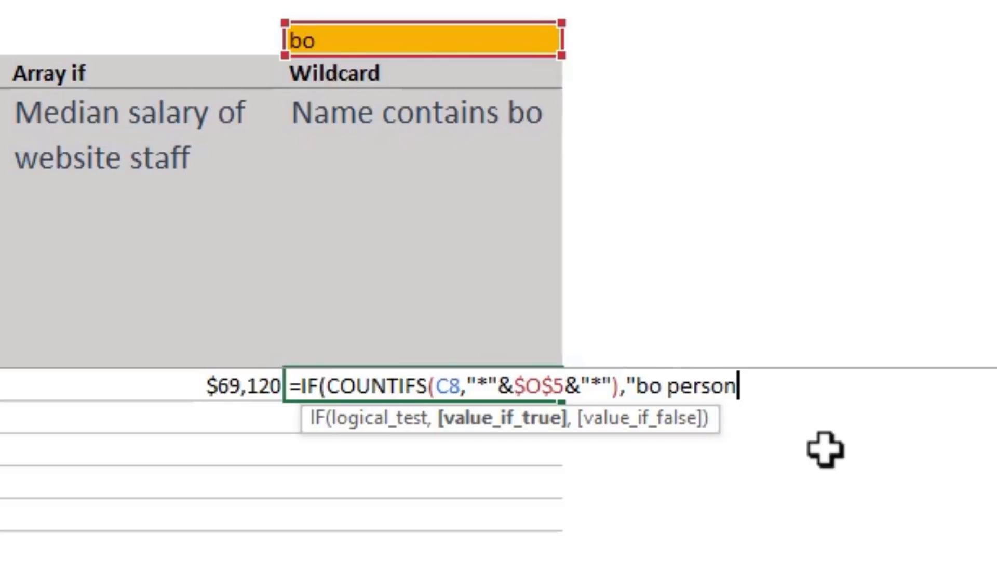
pyautogui.write('","not ')
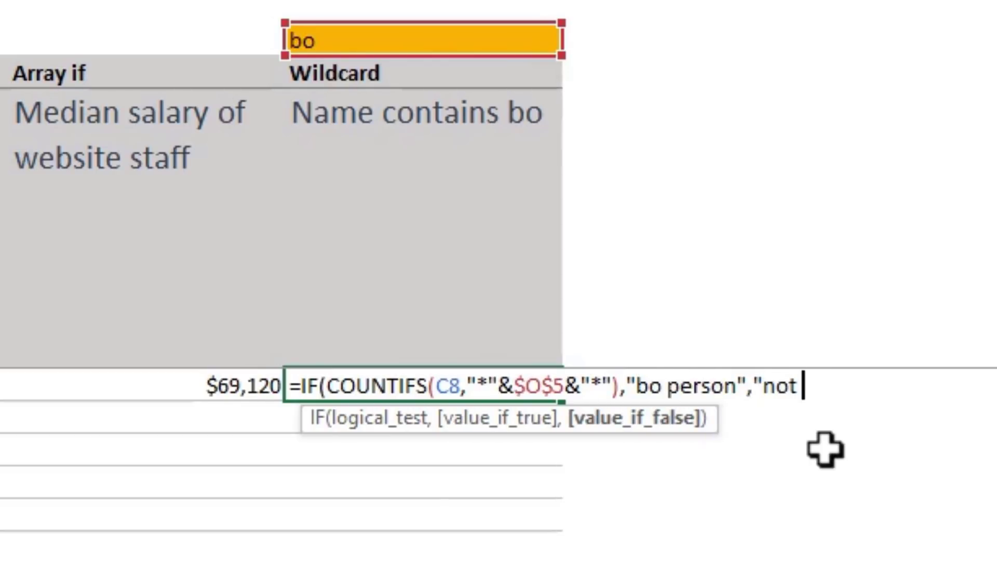
pyautogui.write('a bo person")')
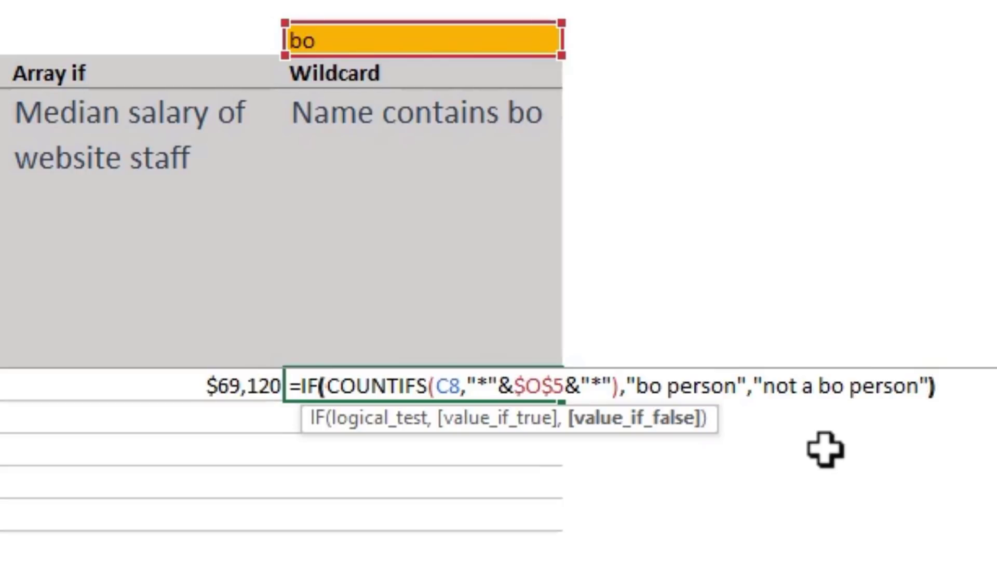
pyautogui.press('Return')
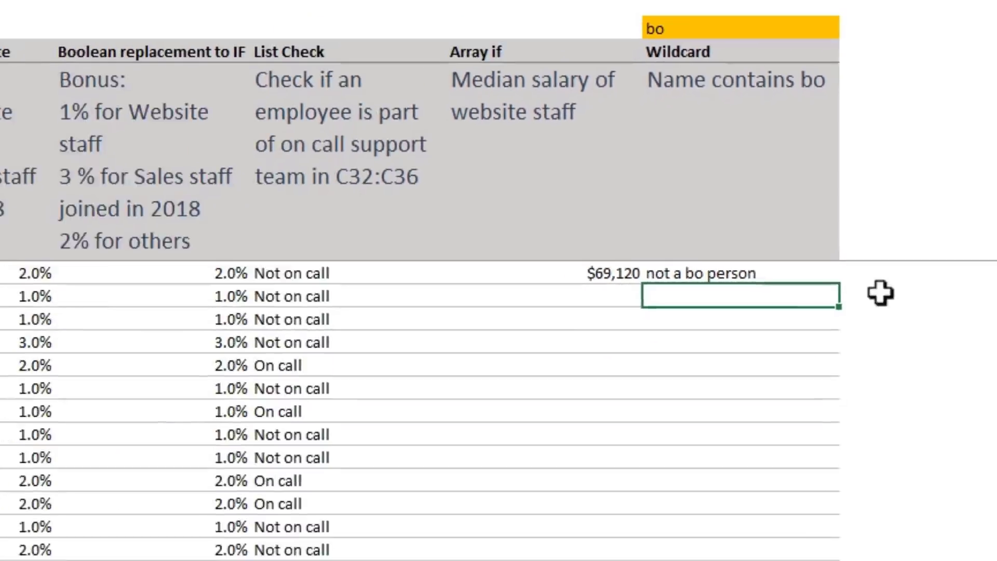
pyautogui.press('Up')
pyautogui.doubleClick(585, 390)
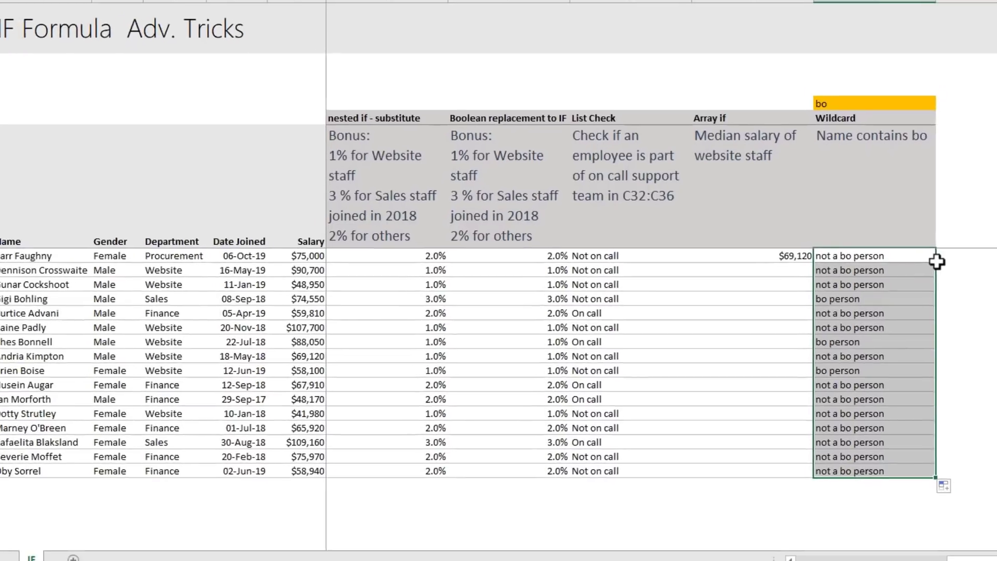
# - Check the Wildcard results in column O against the employee names, including rows 14 and 16 to 19
pyautogui.click(830, 302)
pyautogui.moveTo(872, 341); pyautogui.dragTo(11, 341)
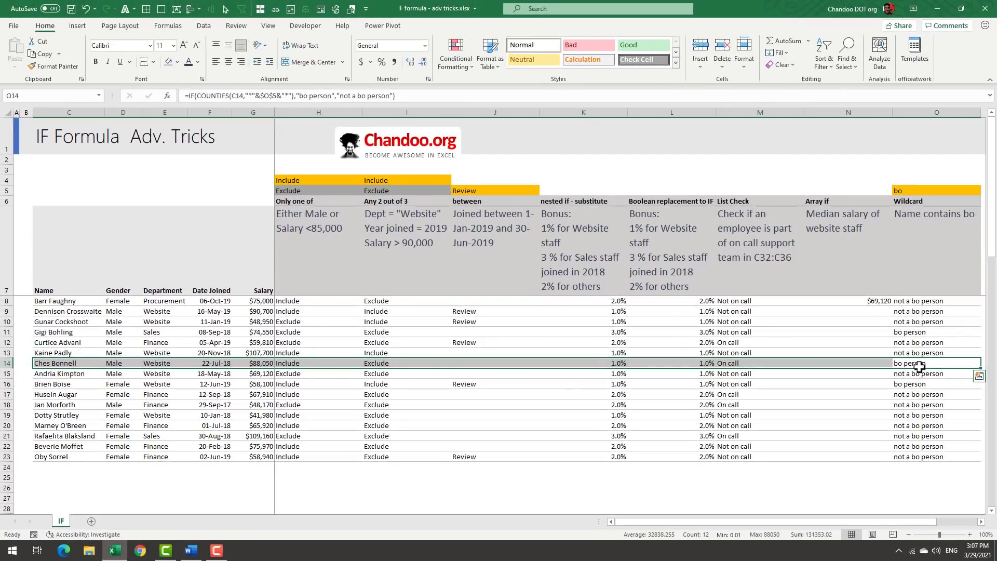
pyautogui.click(922, 385)
pyautogui.moveTo(929, 394); pyautogui.dragTo(930, 411)
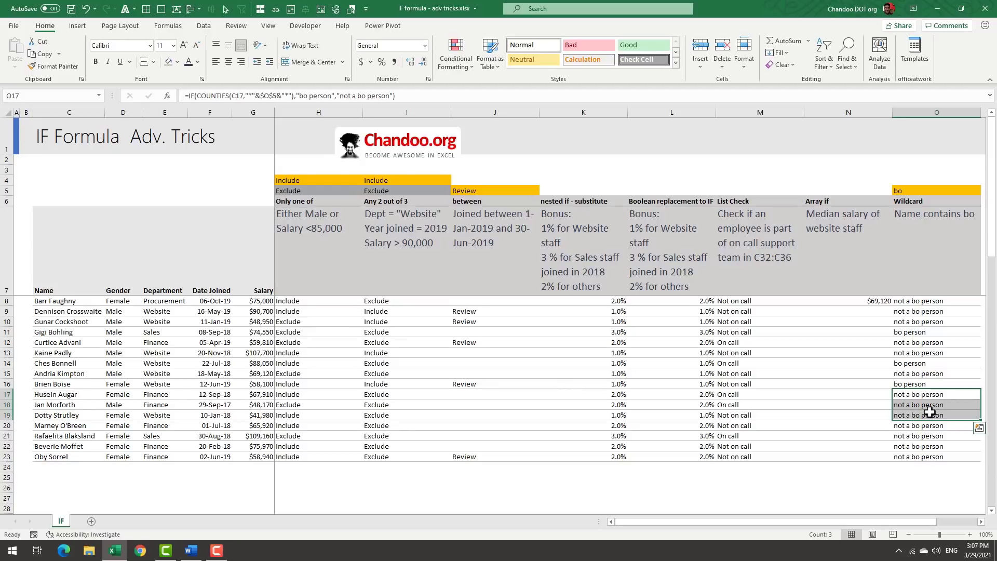
pyautogui.moveTo(929, 522); pyautogui.dragTo(971, 521)
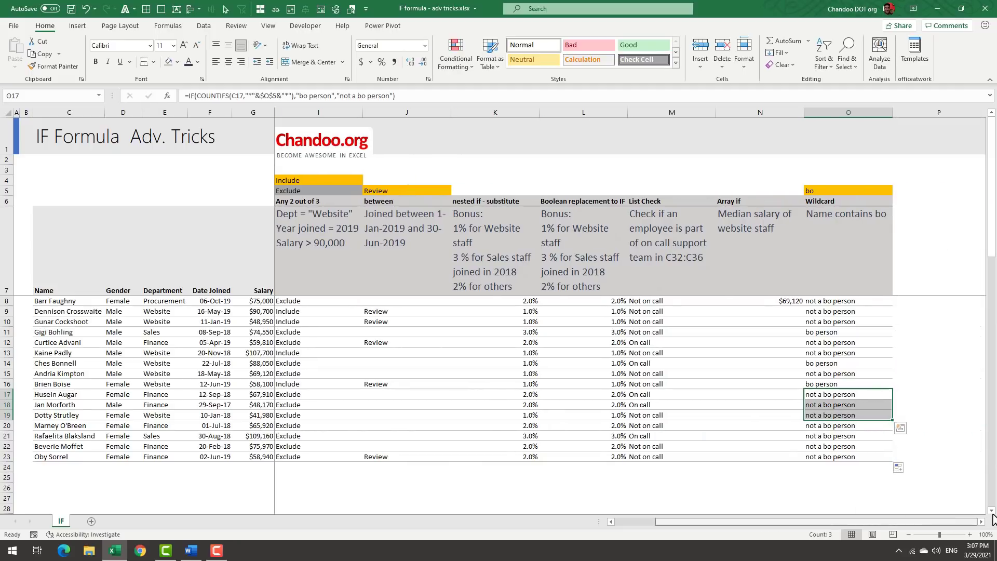
pyautogui.click(623, 521)
pyautogui.scroll(-5, 623, 526)
pyautogui.scroll(5, 623, 526)
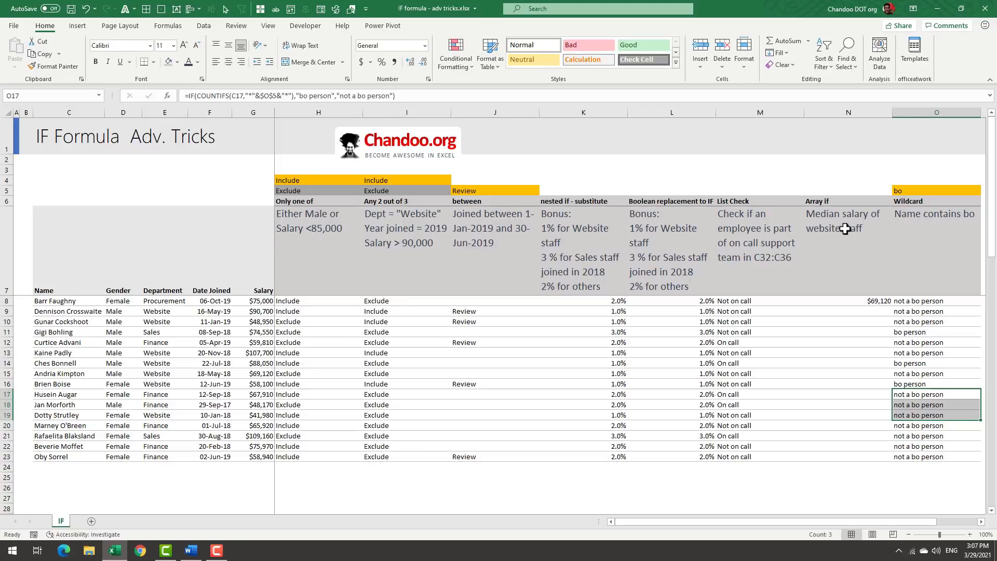
pyautogui.scroll(-2, 821, 316)
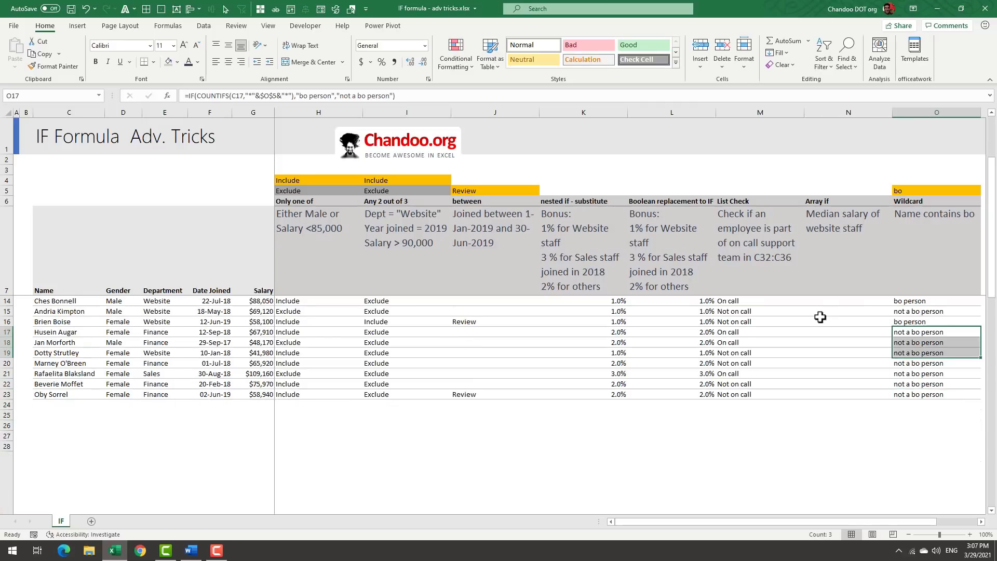
pyautogui.scroll(2, 820, 317)
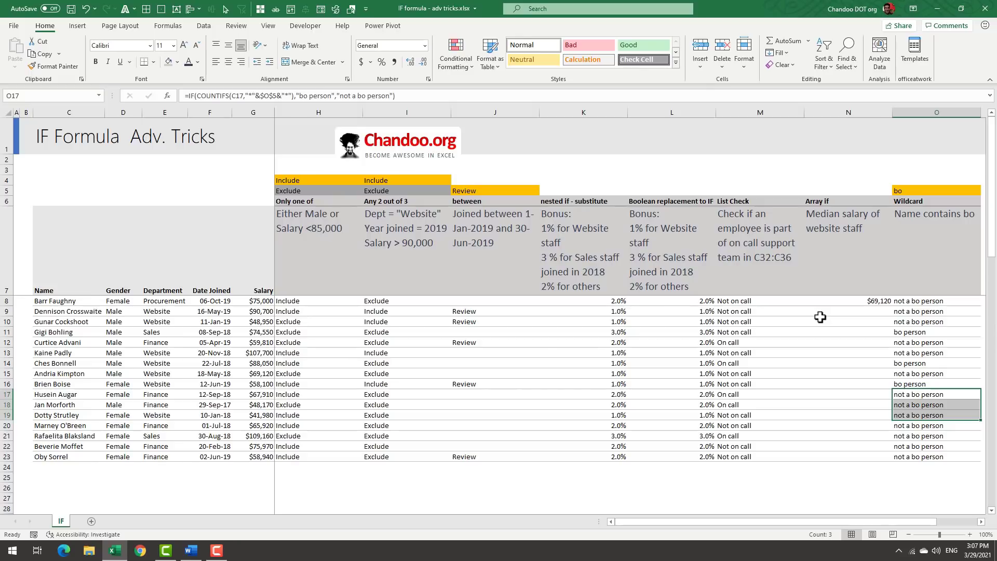
# - Enter the criteria labels "Department" in I50 and "gender" in I51, beside the second employee table
pyautogui.scroll(-13, 820, 317)
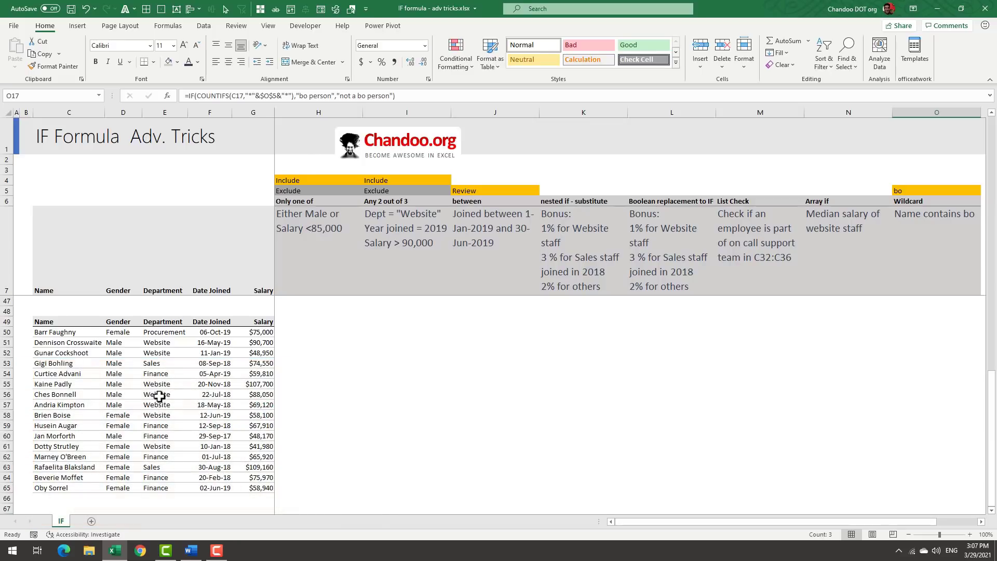
pyautogui.click(356, 333)
pyautogui.click(401, 333)
pyautogui.click(410, 321)
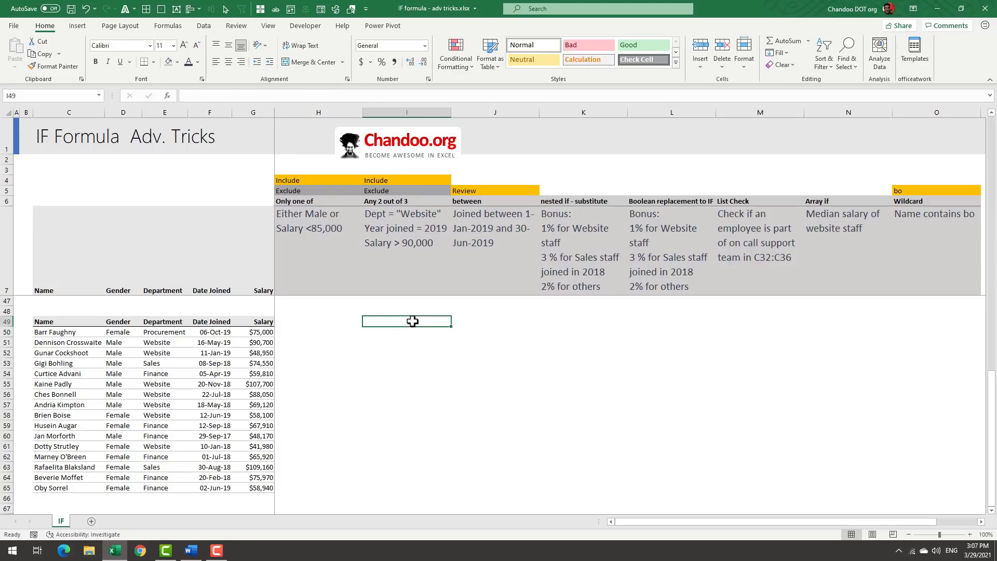
pyautogui.click(413, 333)
pyautogui.write('Department')
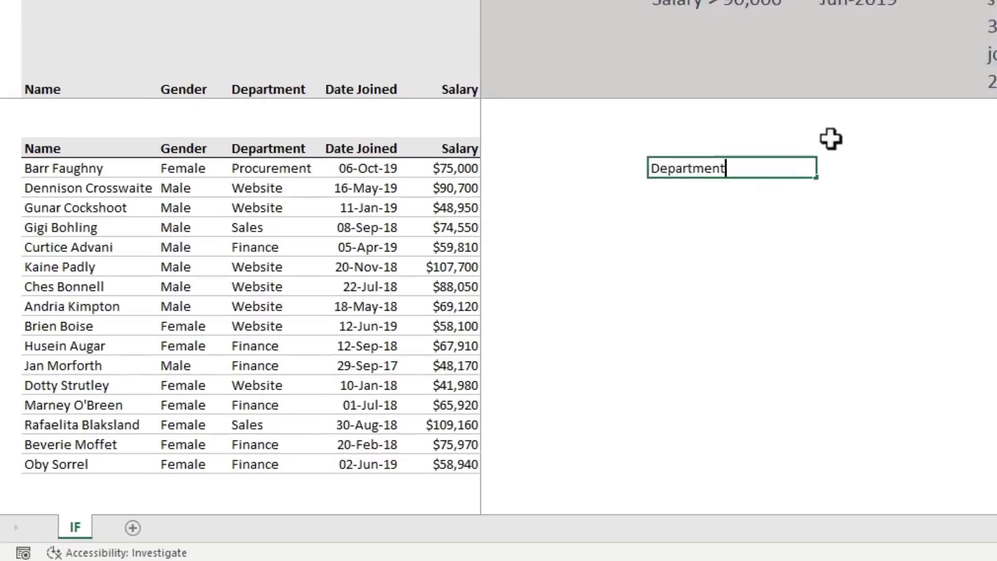
pyautogui.press('Return')
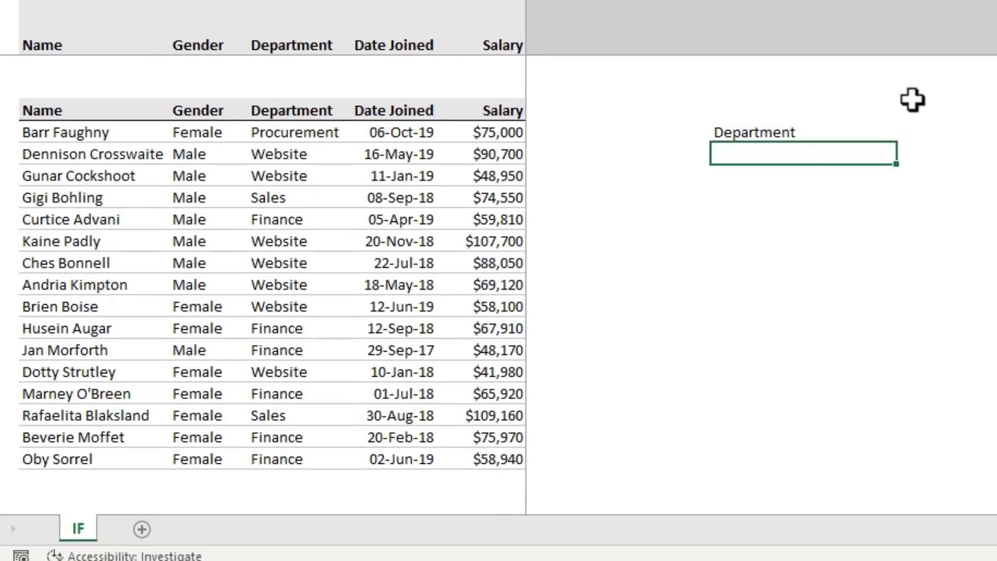
pyautogui.write('gender')
# - Enter "Website" as the department criterion in J50 and "Male" as the gender criterion in J51
pyautogui.press('Tab')
pyautogui.press('Up')
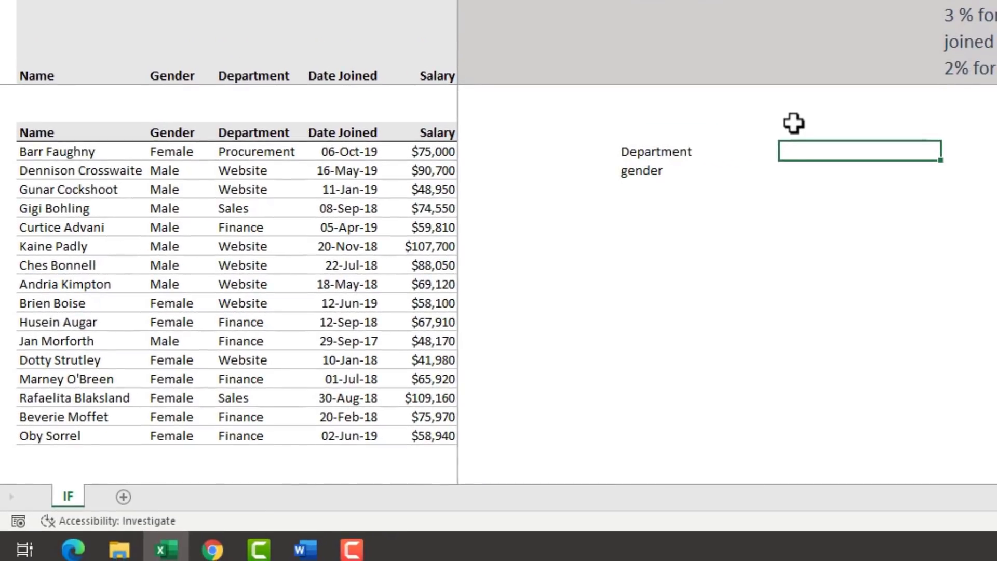
pyautogui.write('Website')
pyautogui.press('Return')
pyautogui.write('Male')
pyautogui.press('Return')
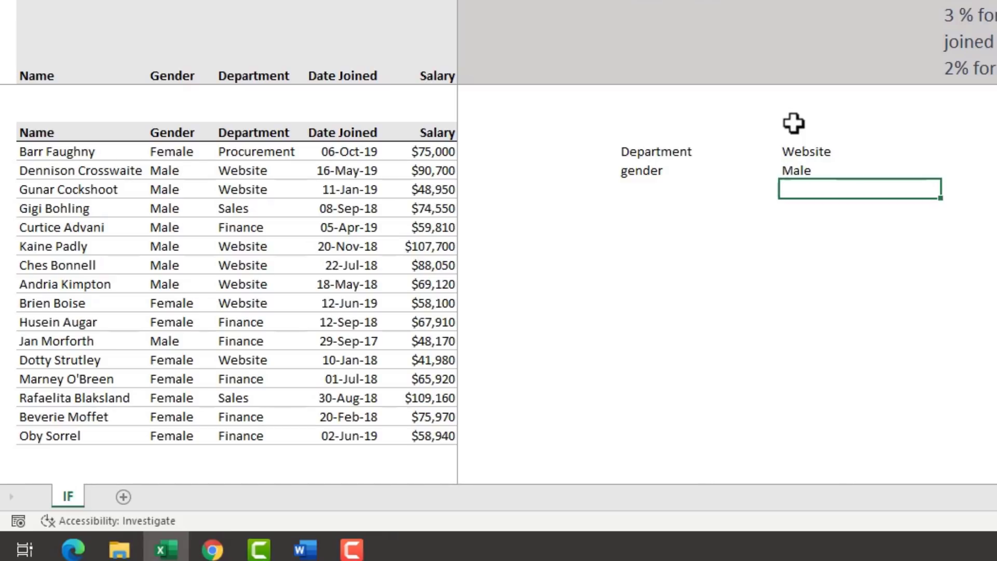
pyautogui.moveTo(806, 150); pyautogui.dragTo(823, 164)
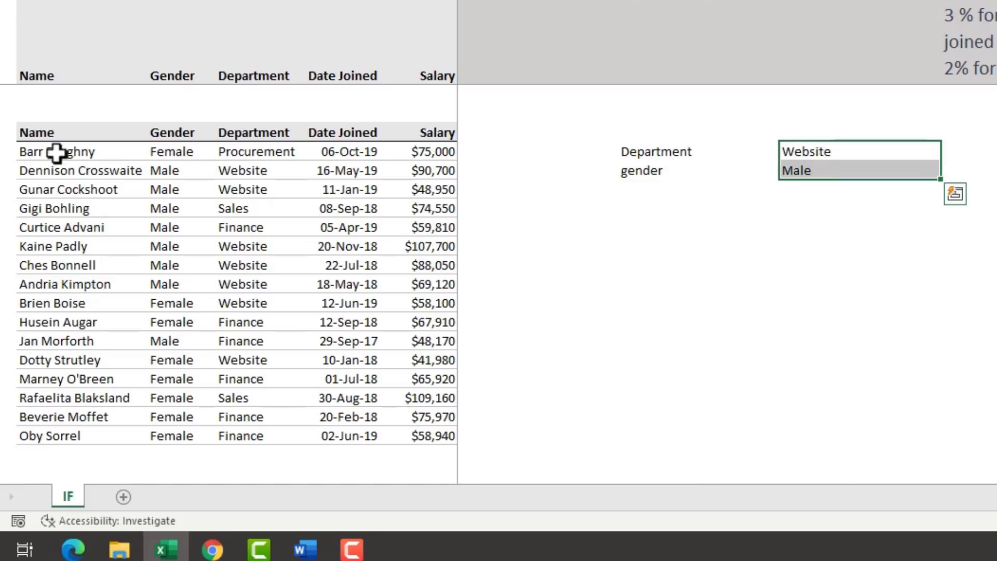
# - Start a new formula-based conditional formatting rule for the employee data in C50:G65
pyautogui.moveTo(56, 152); pyautogui.dragTo(436, 436)
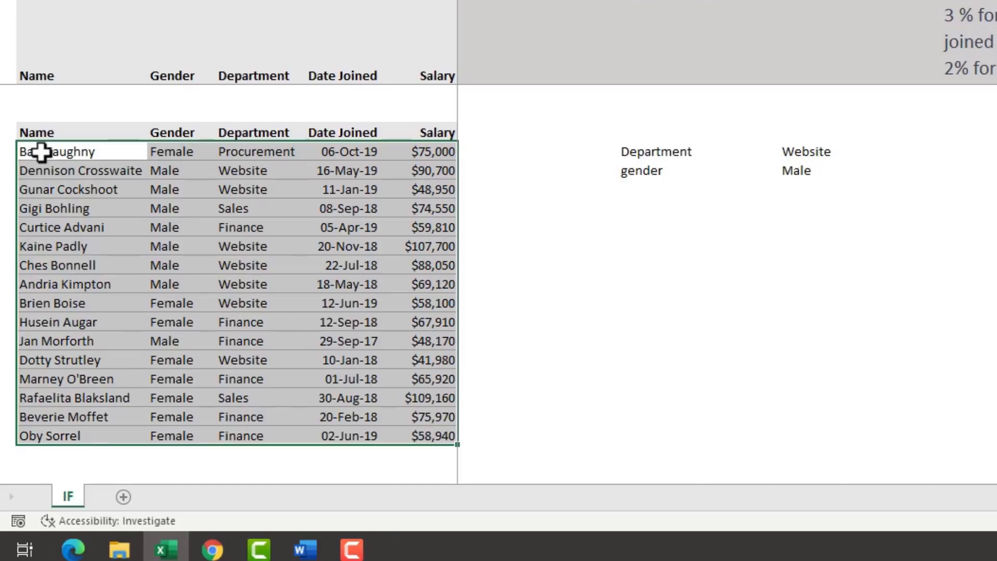
pyautogui.moveTo(41, 152); pyautogui.dragTo(415, 436)
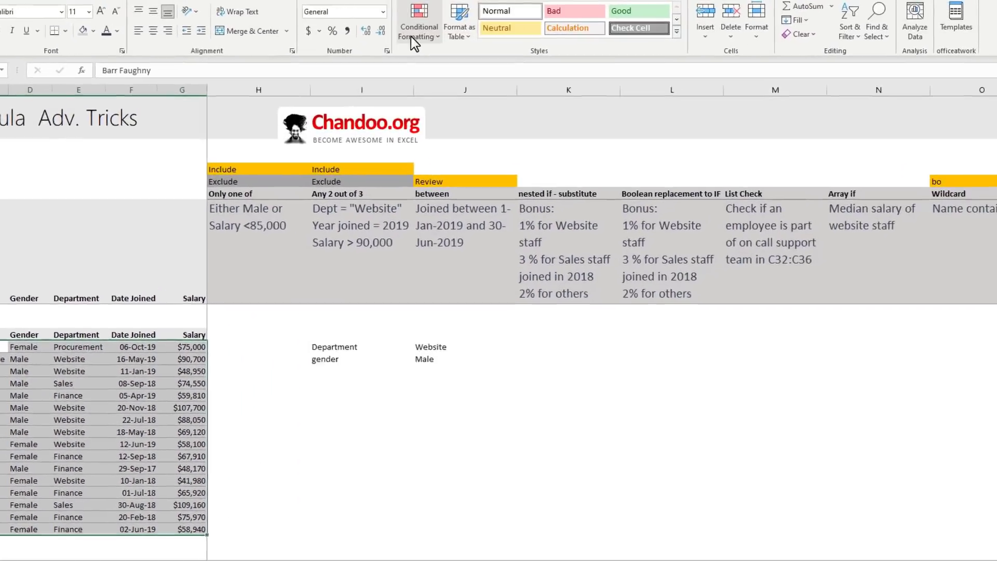
pyautogui.click(411, 36)
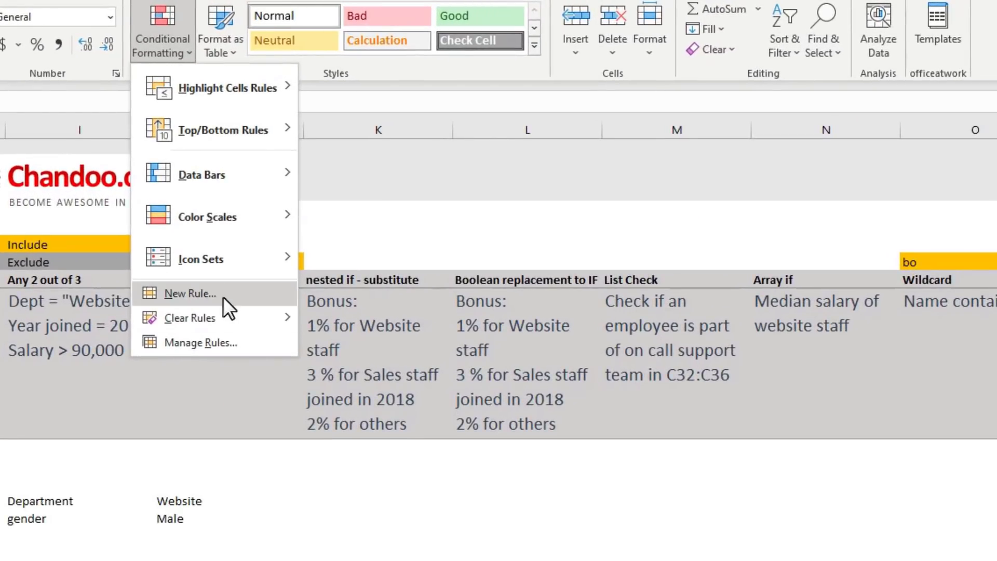
pyautogui.click(223, 297)
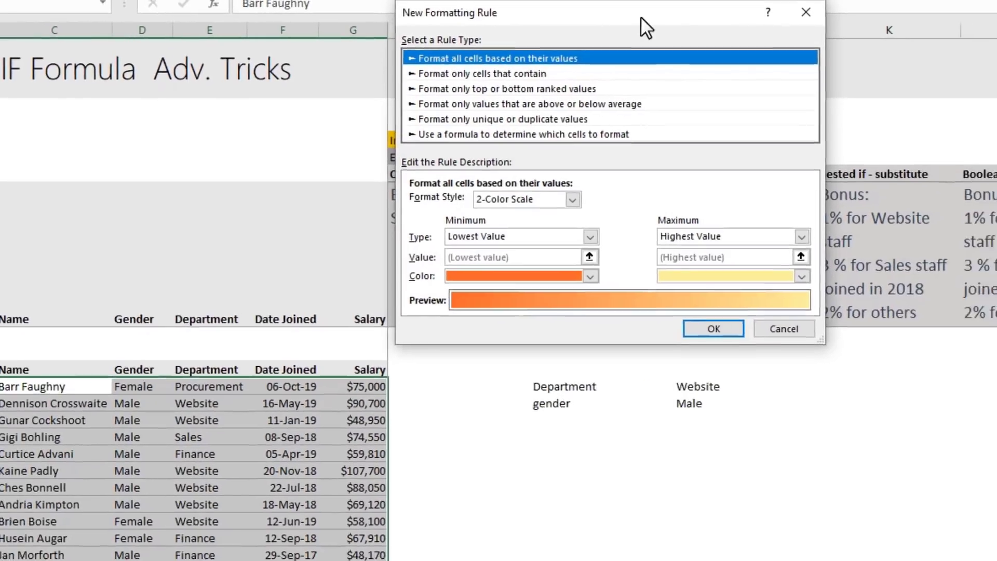
pyautogui.moveTo(640, 16); pyautogui.dragTo(810, 162)
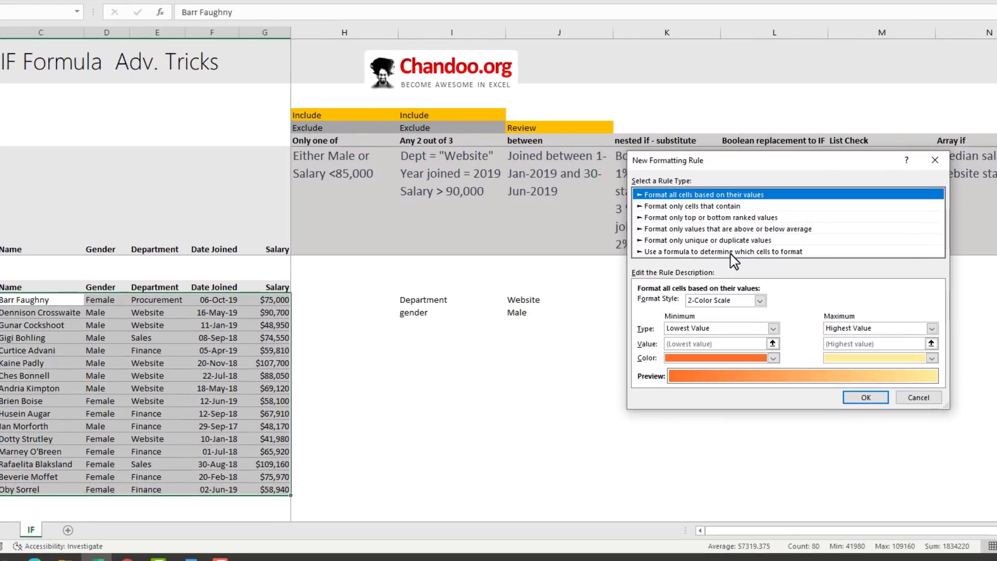
pyautogui.click(731, 252)
pyautogui.click(686, 302)
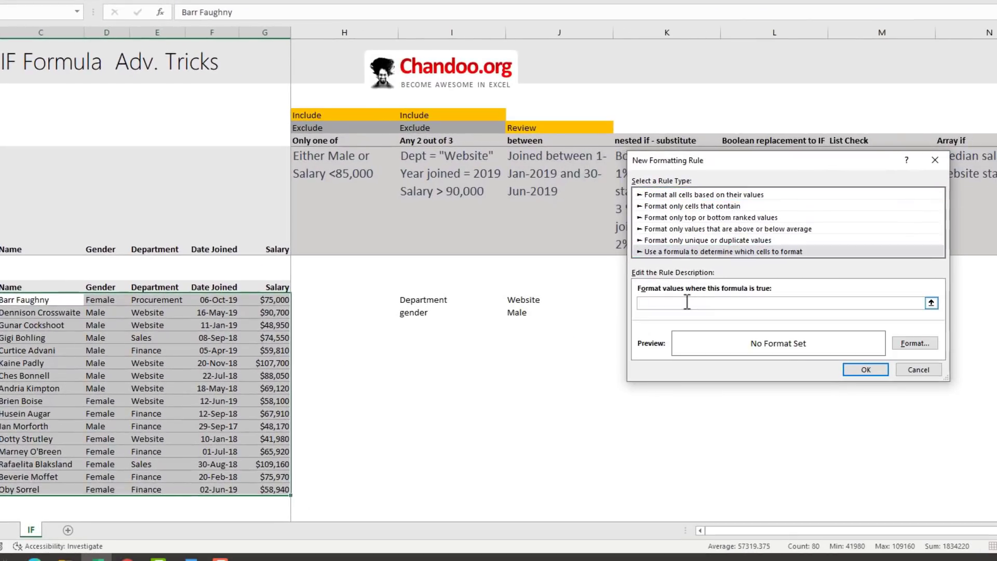
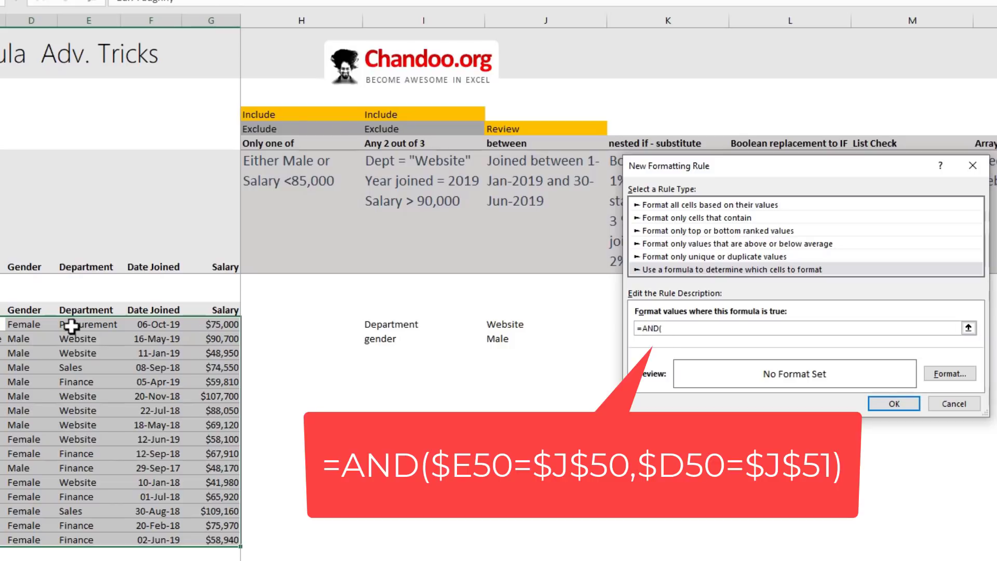
# - Begin the rule formula with AND and the department test $E50=$J$50, keeping only the column of E50 absolute
pyautogui.click(72, 326)
pyautogui.press('F4')
pyautogui.press('F4')
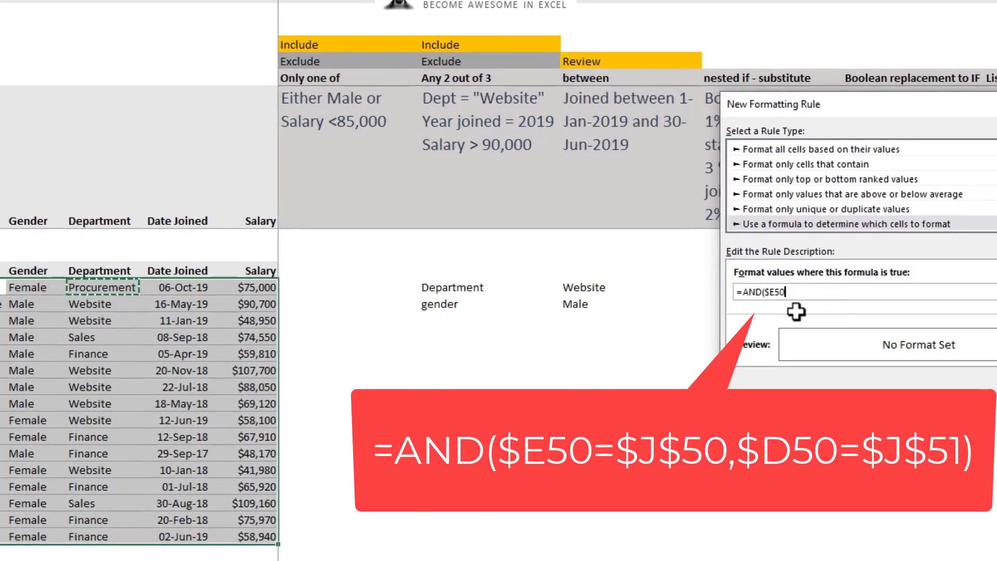
pyautogui.write('=')
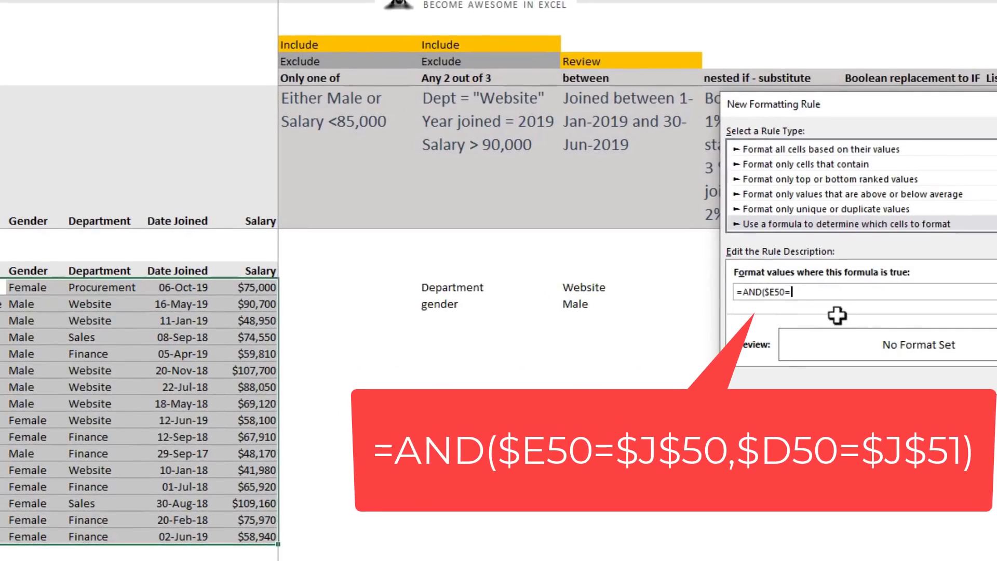
pyautogui.click(581, 287)
pyautogui.write(',')
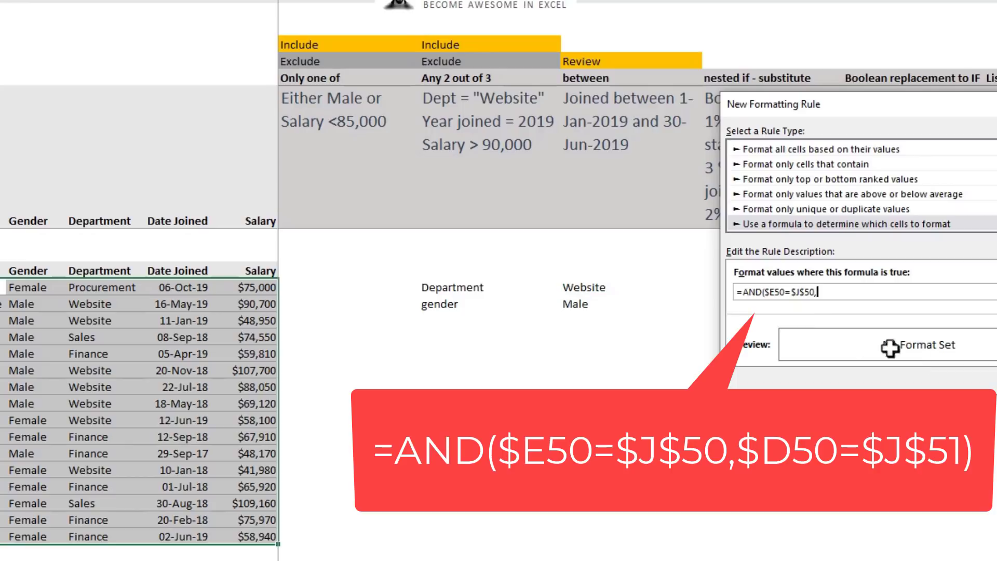
# - Add the gender test $D50=$J$51 and close the rule formula as =AND($E50=$J$50,$D50=$J$51)
pyautogui.click(31, 286)
pyautogui.press('F4')
pyautogui.press('F4')
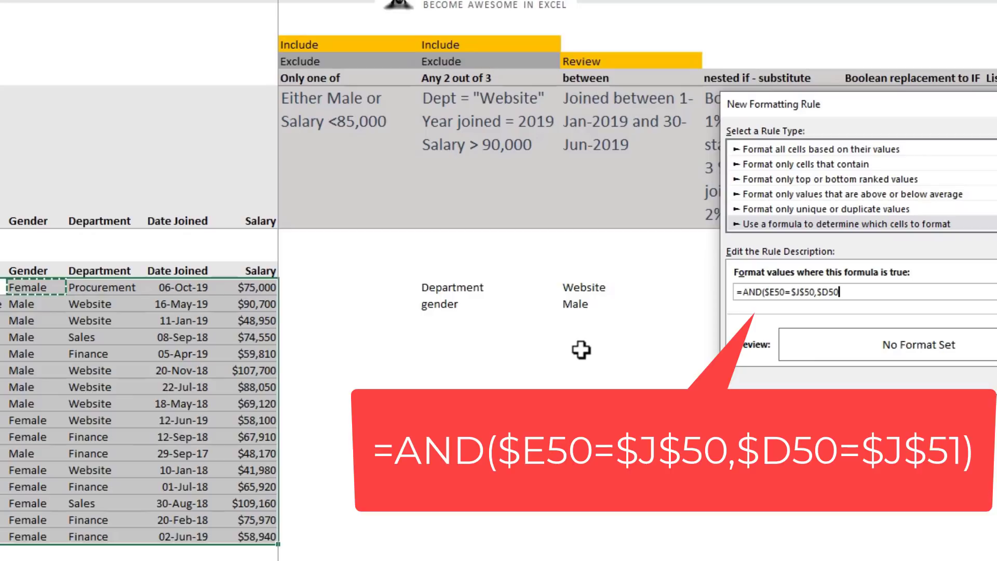
pyautogui.write('=')
pyautogui.click(575, 305)
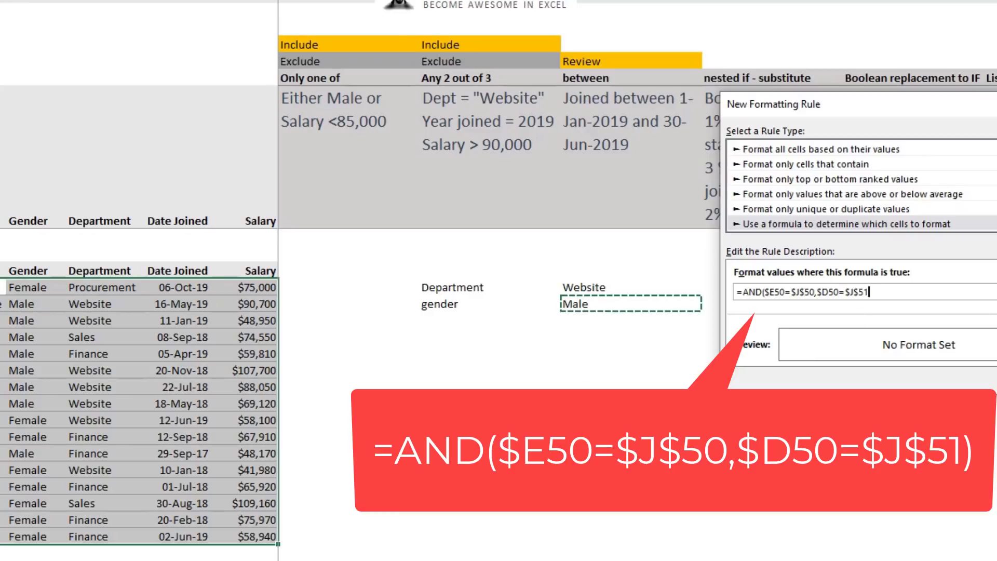
pyautogui.write(')')
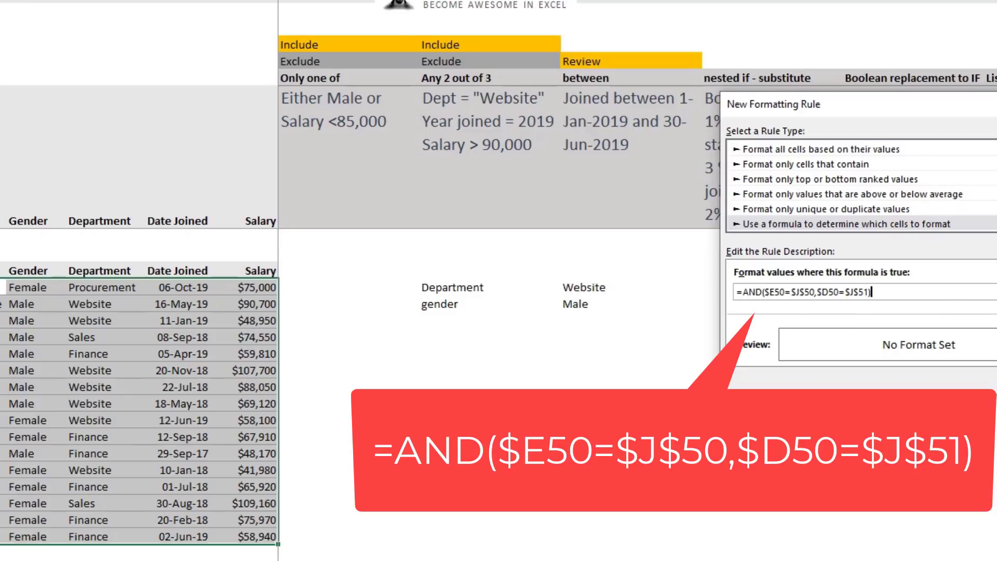
# - Give the rule a light gold fill and bold font, apply it, and check the highlighted rows against the criteria
pyautogui.click(996, 344)
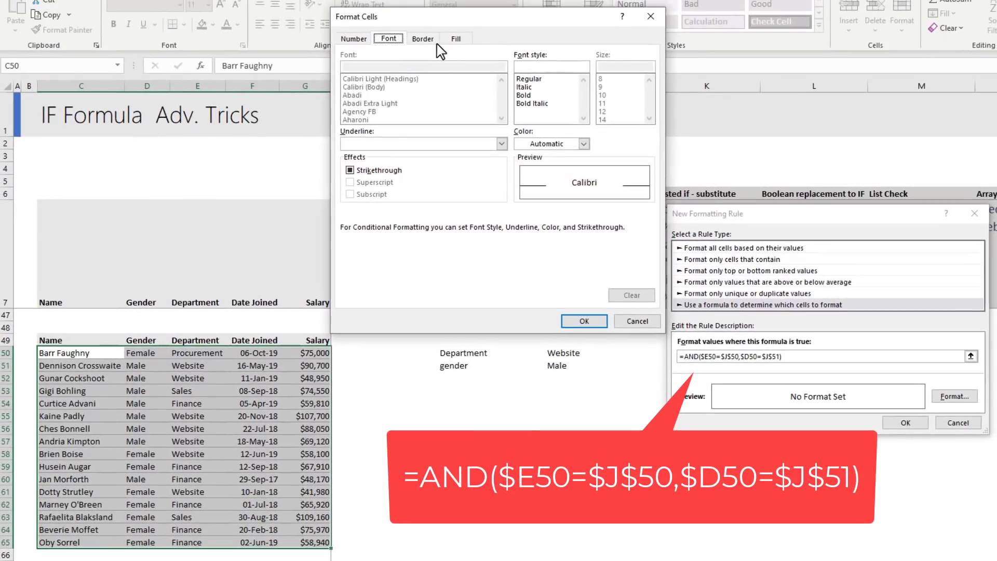
pyautogui.click(456, 39)
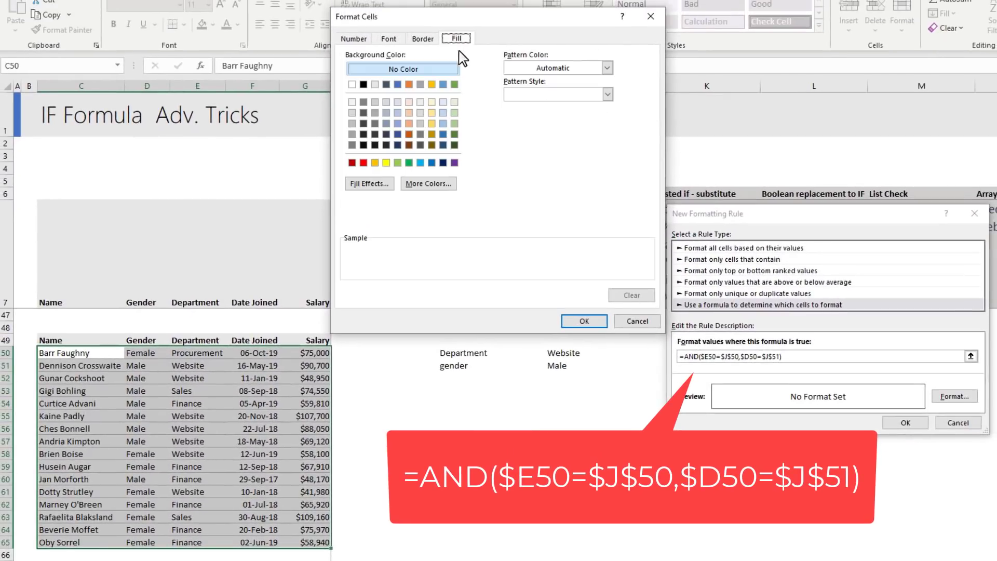
pyautogui.click(432, 123)
pyautogui.click(390, 39)
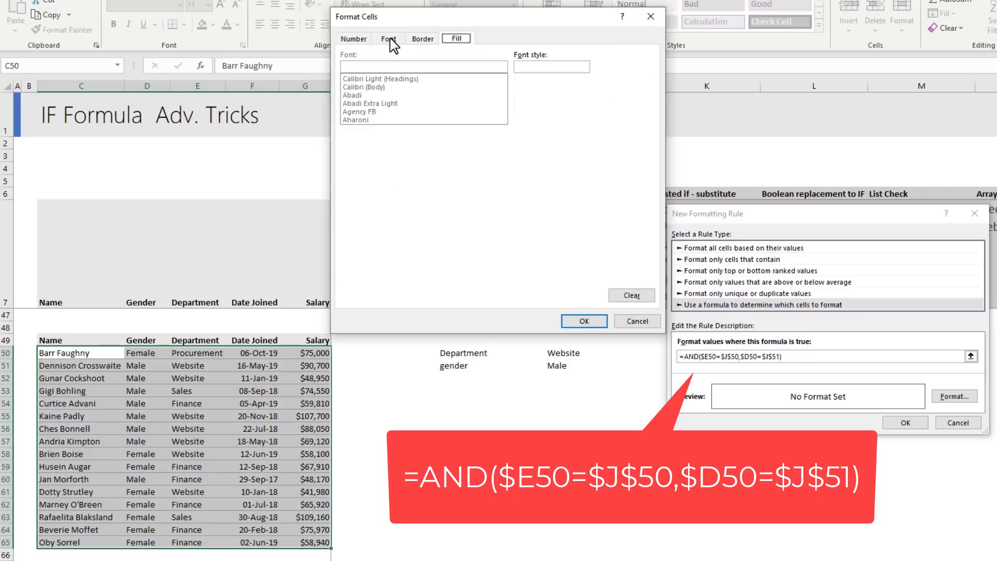
pyautogui.click(584, 144)
pyautogui.click(545, 144)
pyautogui.click(524, 95)
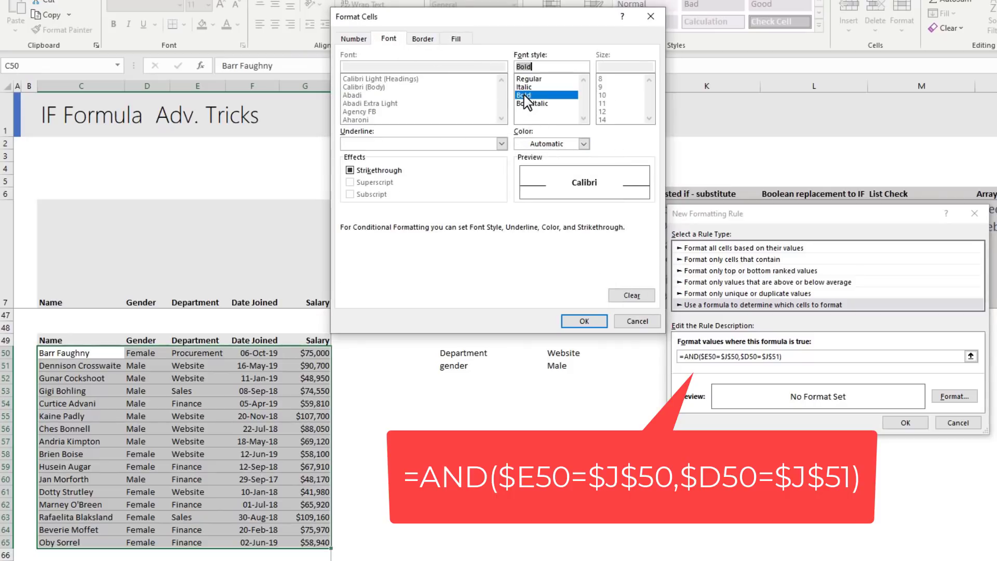
pyautogui.click(587, 321)
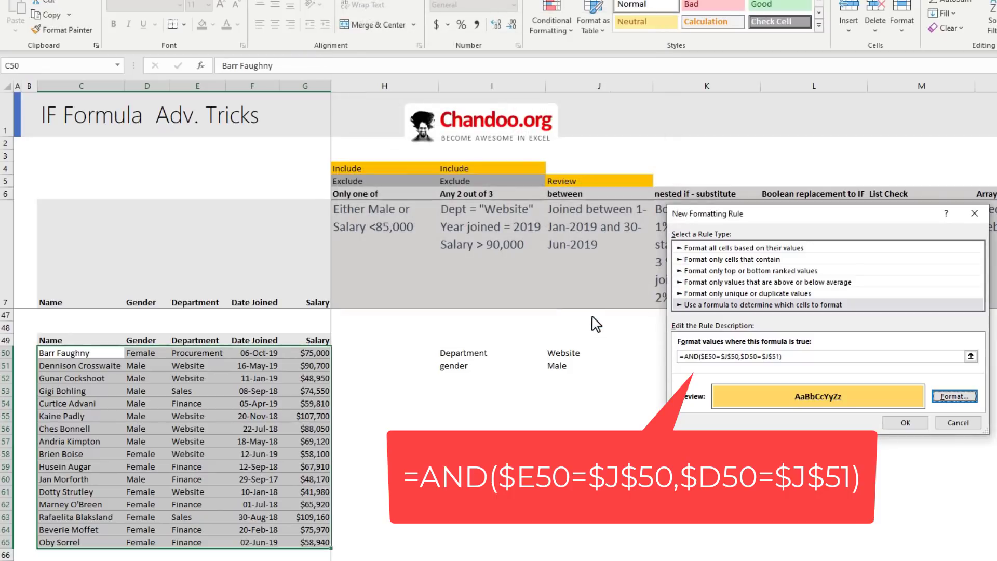
pyautogui.click(906, 422)
pyautogui.moveTo(566, 355); pyautogui.dragTo(563, 365)
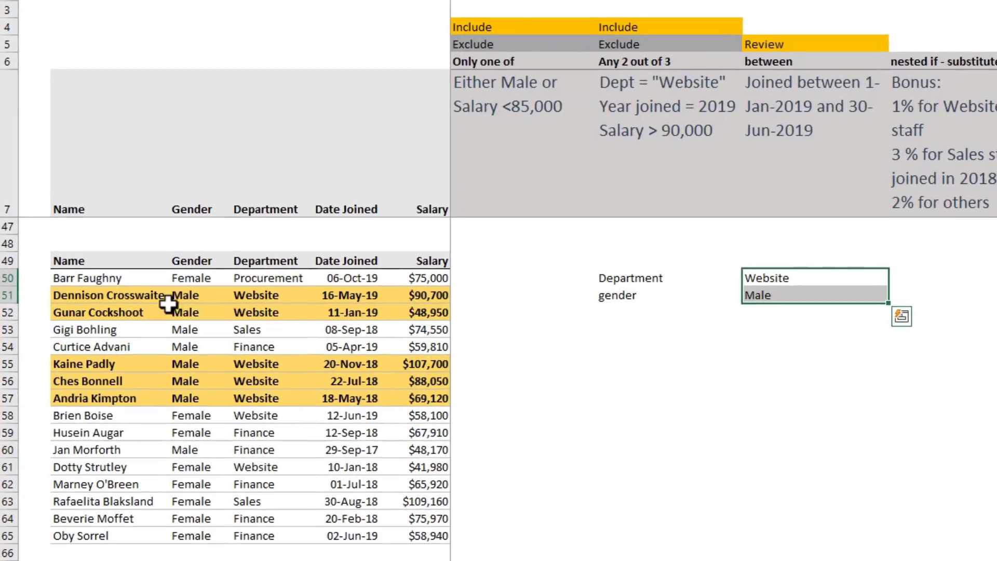
pyautogui.moveTo(147, 366); pyautogui.dragTo(254, 398)
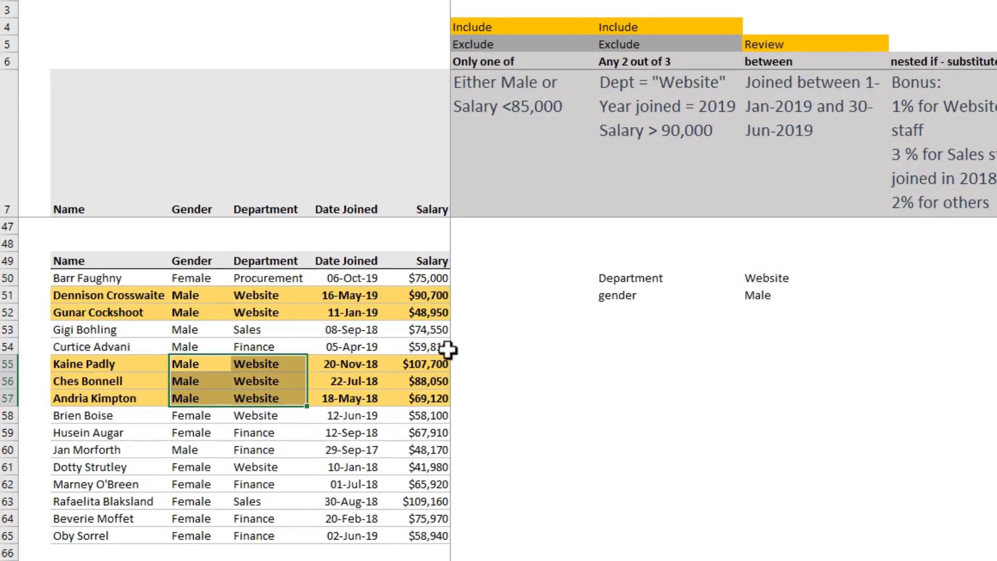
# - Change the department criterion in J50 to Sales and the gender criterion in J51 to Female
pyautogui.click(762, 275)
pyautogui.write('Sales')
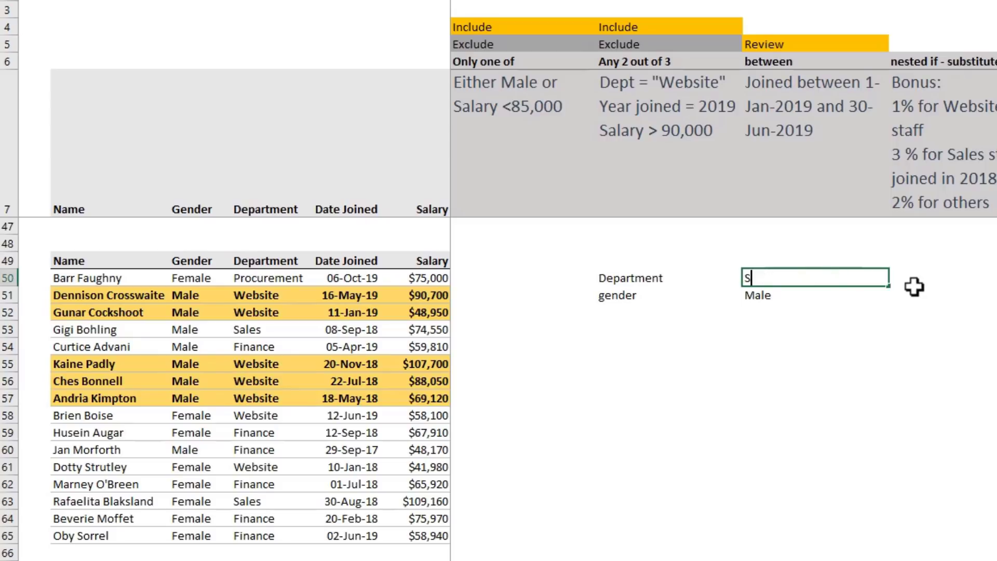
pyautogui.press('Return')
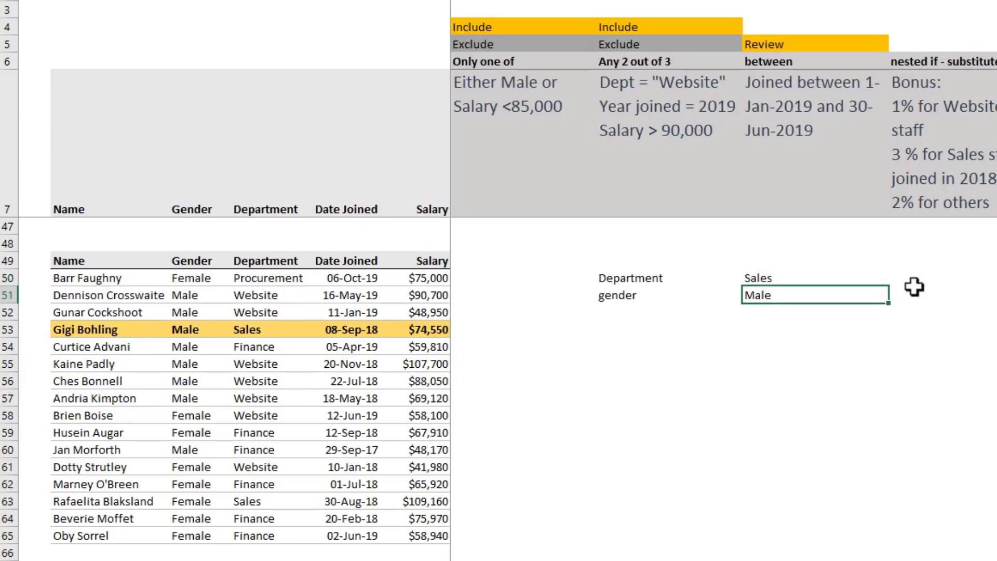
pyautogui.write('Female')
pyautogui.press('Return')
pyautogui.press('Up')
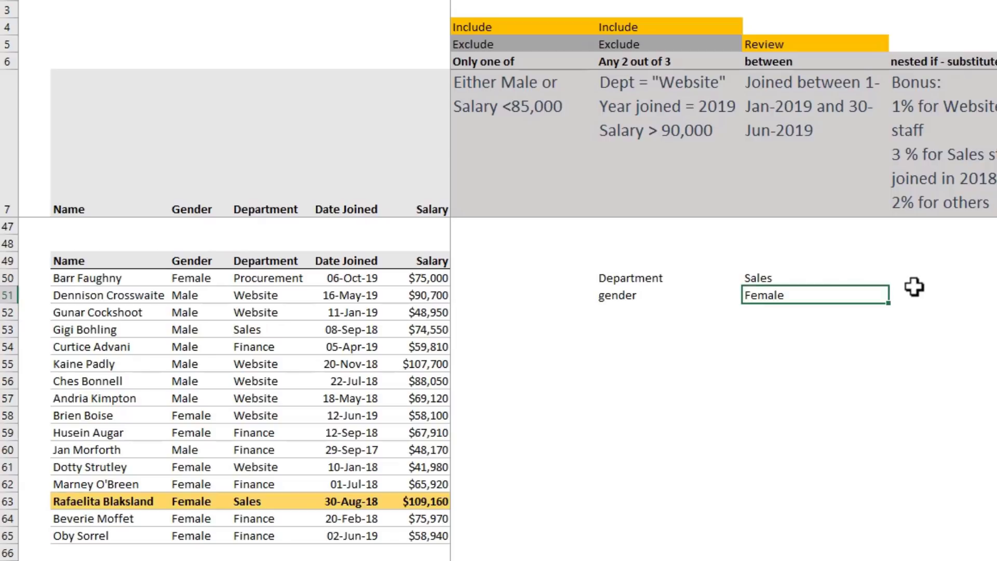
# - Change the department criterion in J50 to Finance and check the highlighted rows in the employee table
pyautogui.press('Up')
pyautogui.write('Finance')
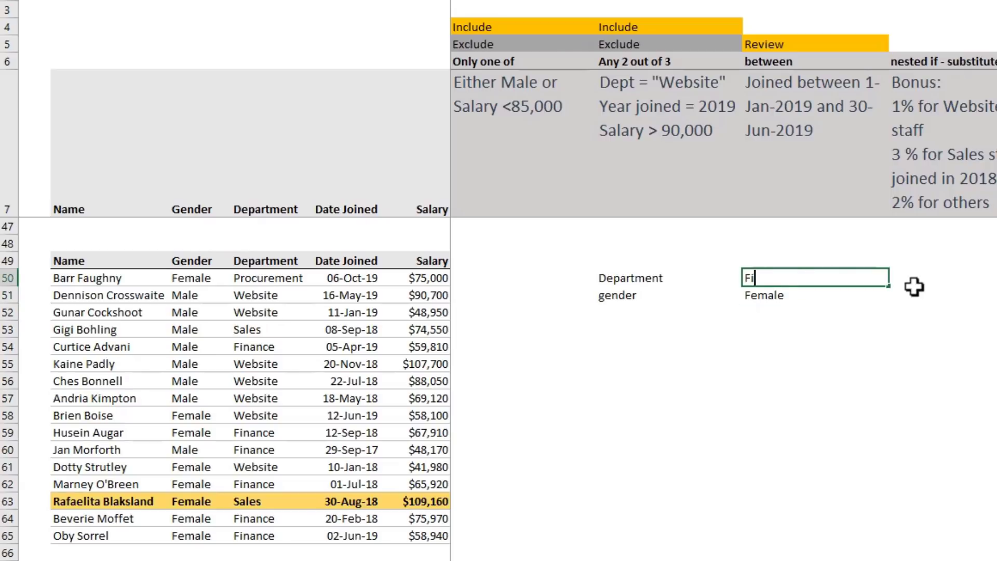
pyautogui.press('Return')
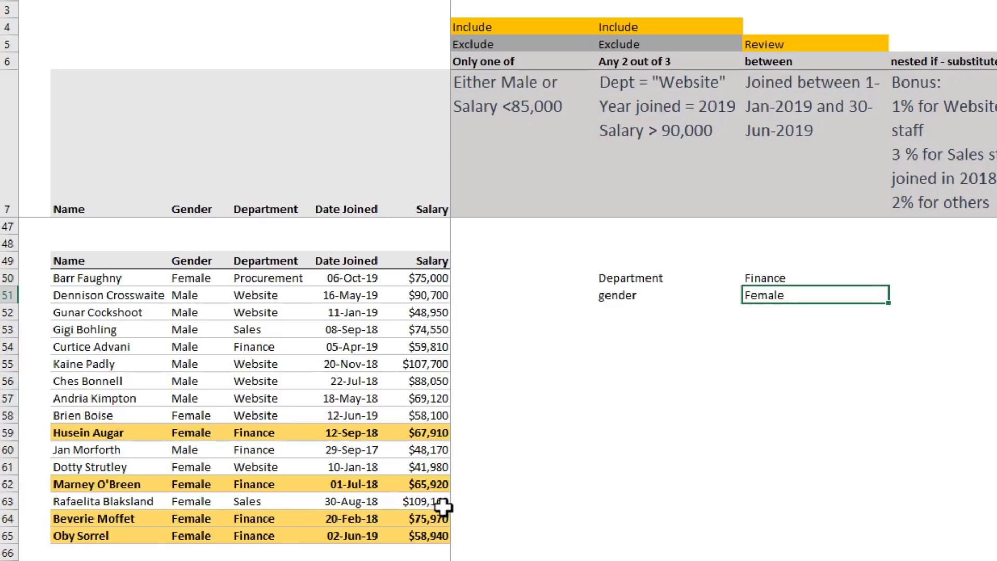
pyautogui.scroll(-2, 442, 506)
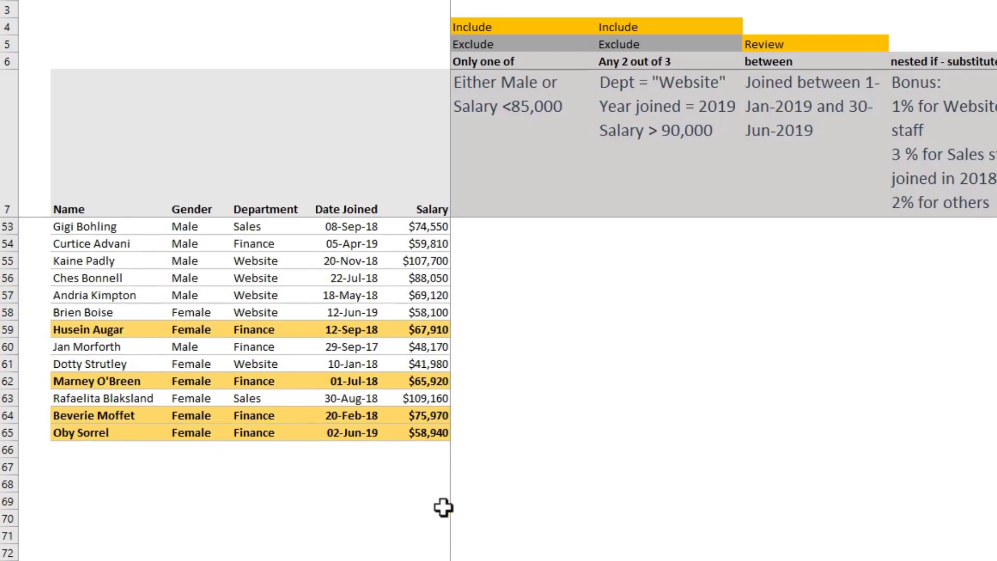
pyautogui.scroll(3, 443, 442)
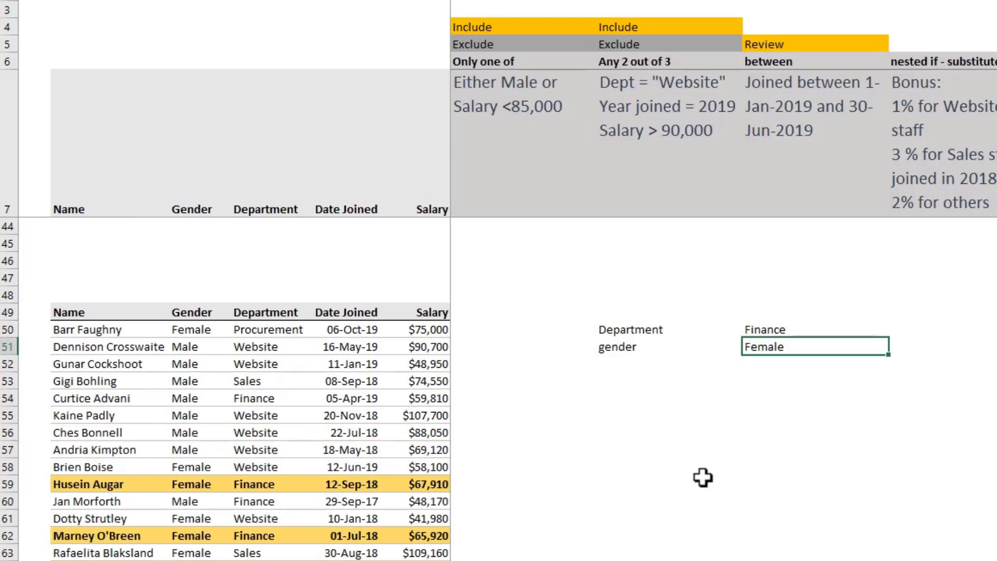
# - Copy the Salary bar chart from further down the sheet and paste it beside the employee table at K50
pyautogui.scroll(-20, 702, 477)
pyautogui.click(725, 335)
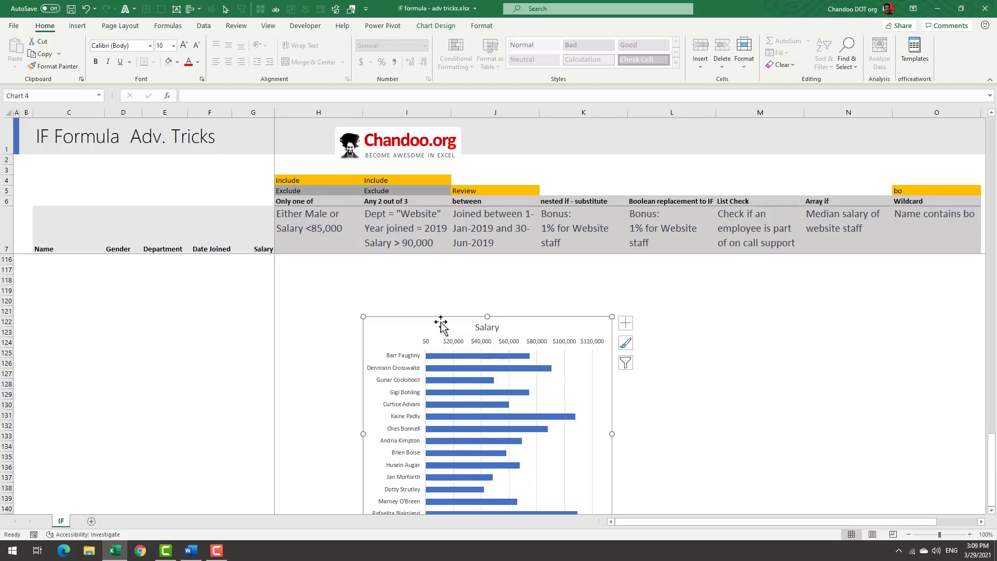
pyautogui.scroll(-2, 440, 323)
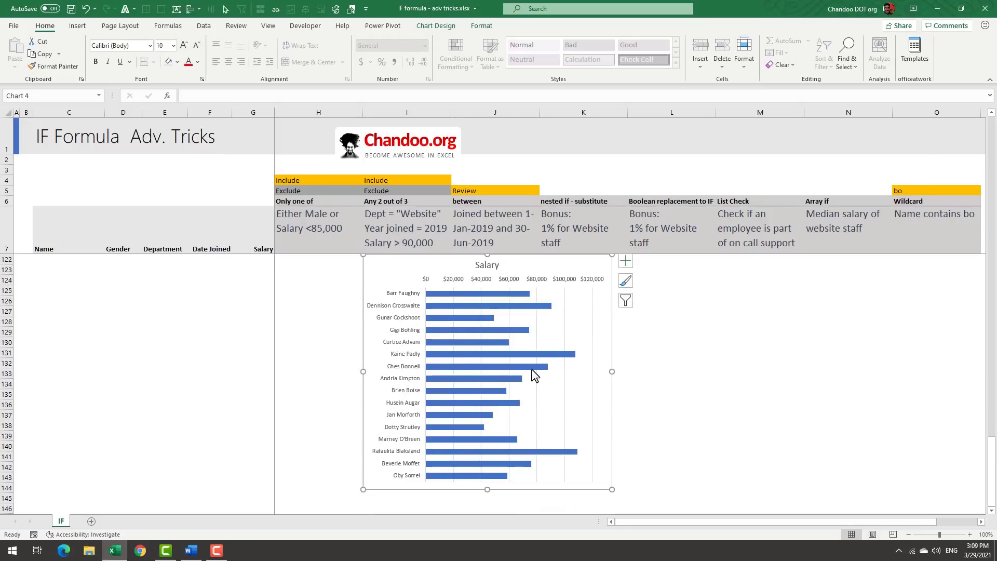
pyautogui.moveTo(532, 369)
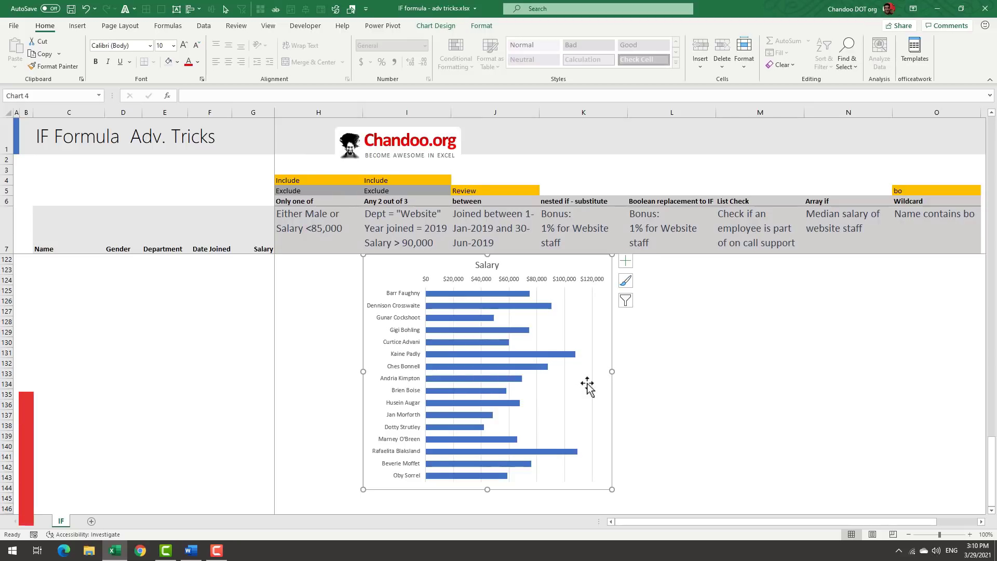
pyautogui.scroll(9, 586, 383)
pyautogui.scroll(-7, 577, 395)
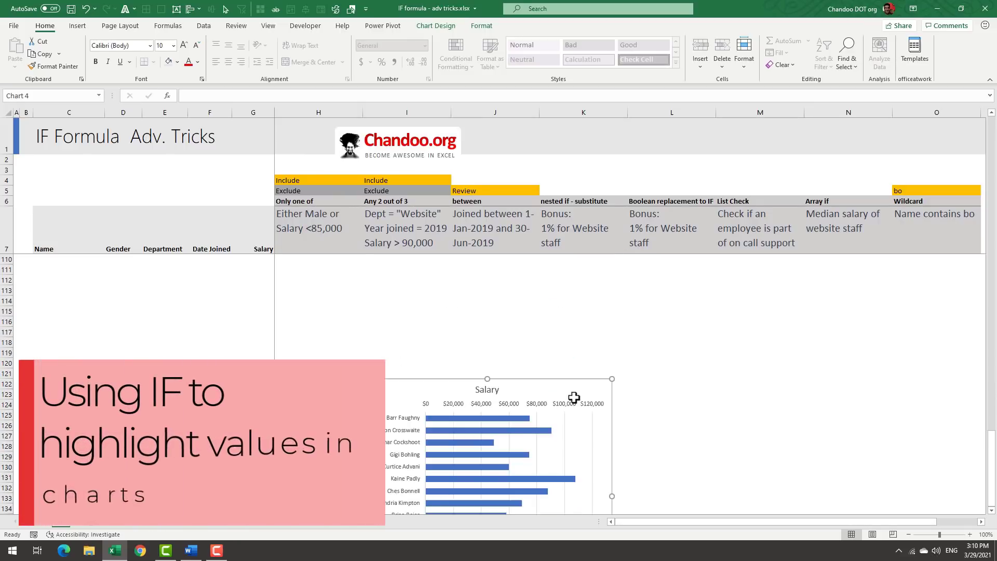
pyautogui.press('Escape')
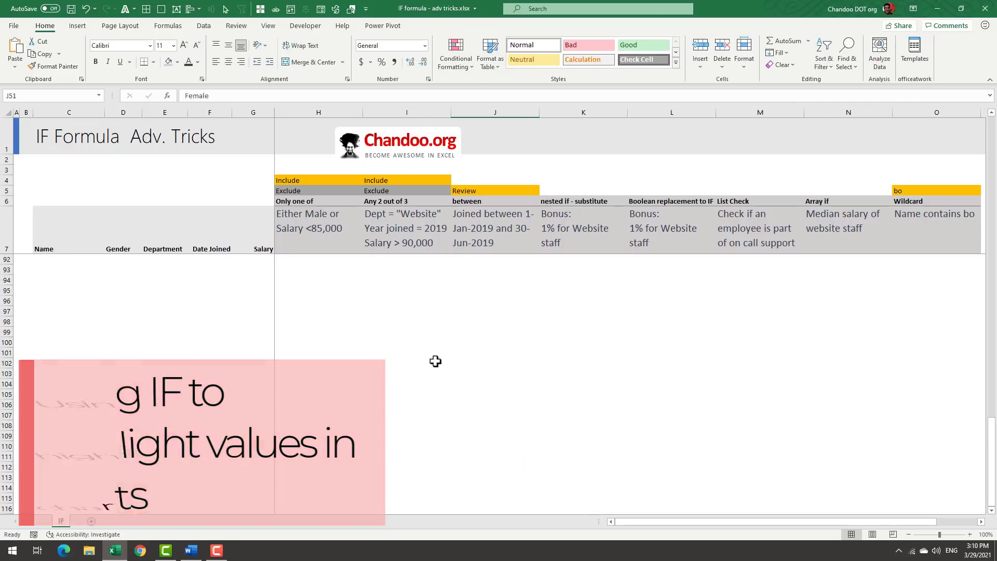
pyautogui.click(554, 383)
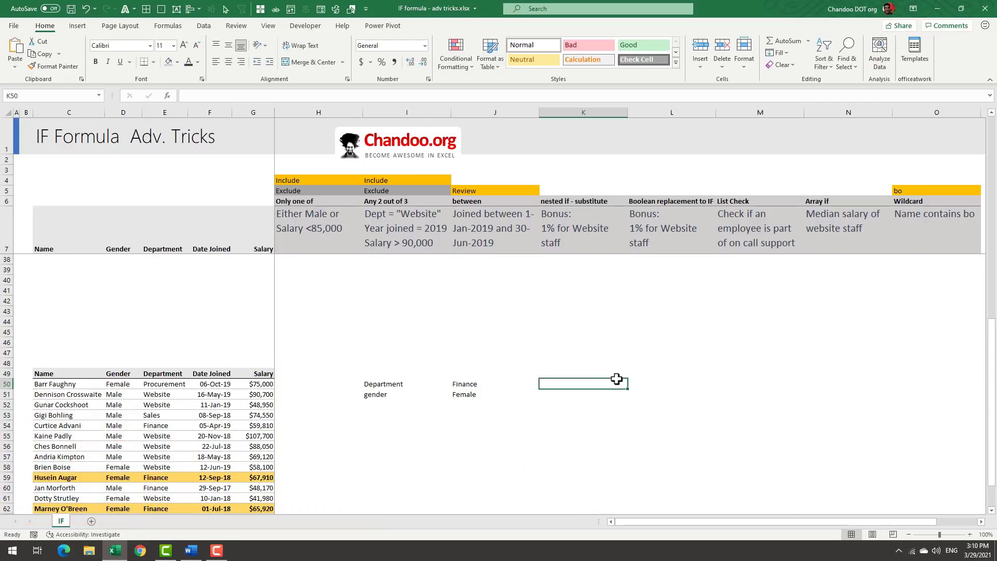
pyautogui.hotkey('ctrl', 'v')
pyautogui.scroll(-1, 582, 356)
pyautogui.scroll(-1, 578, 354)
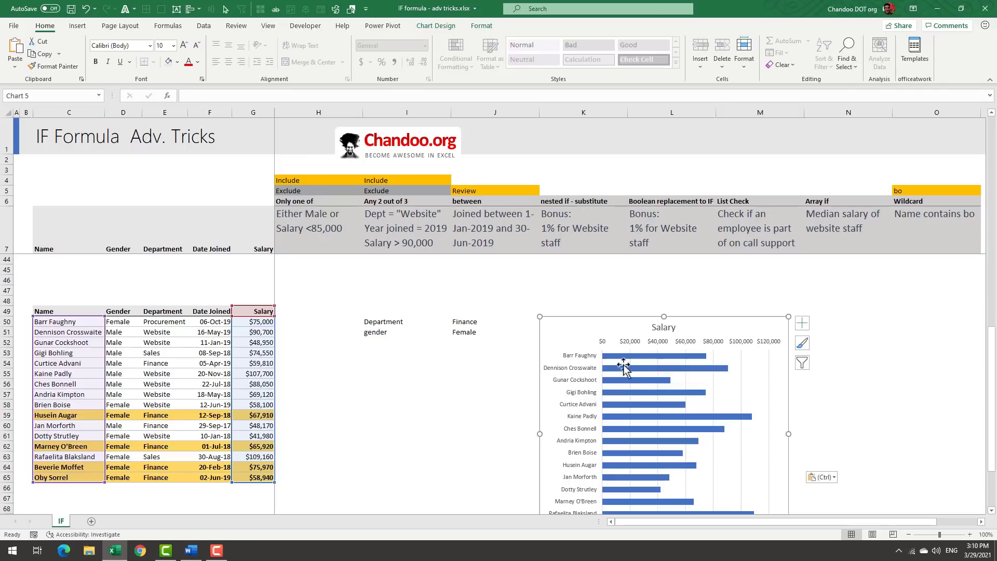
# - Add a new column header Highlight in H49, next to Salary
pyautogui.click(285, 312)
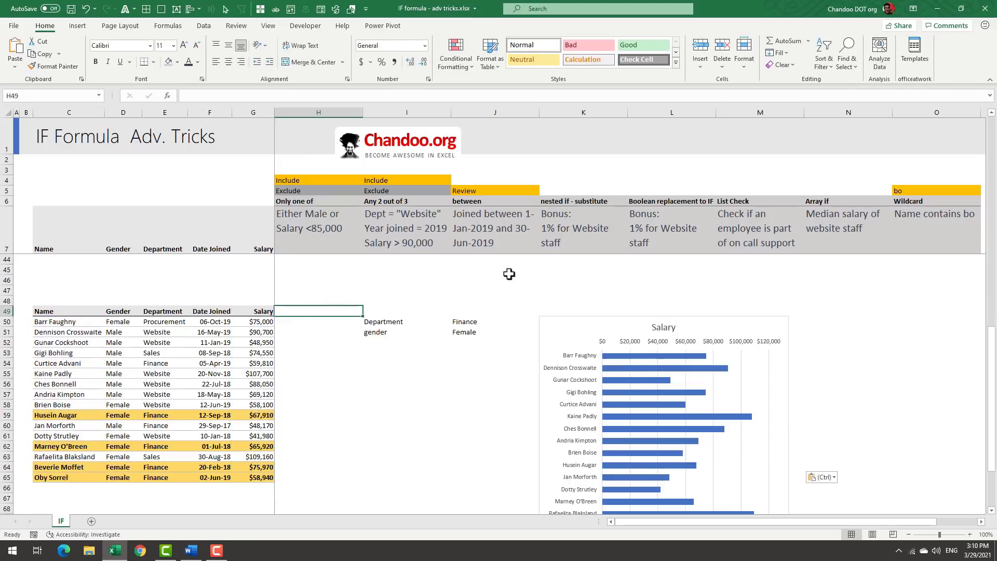
pyautogui.write('Highligh')
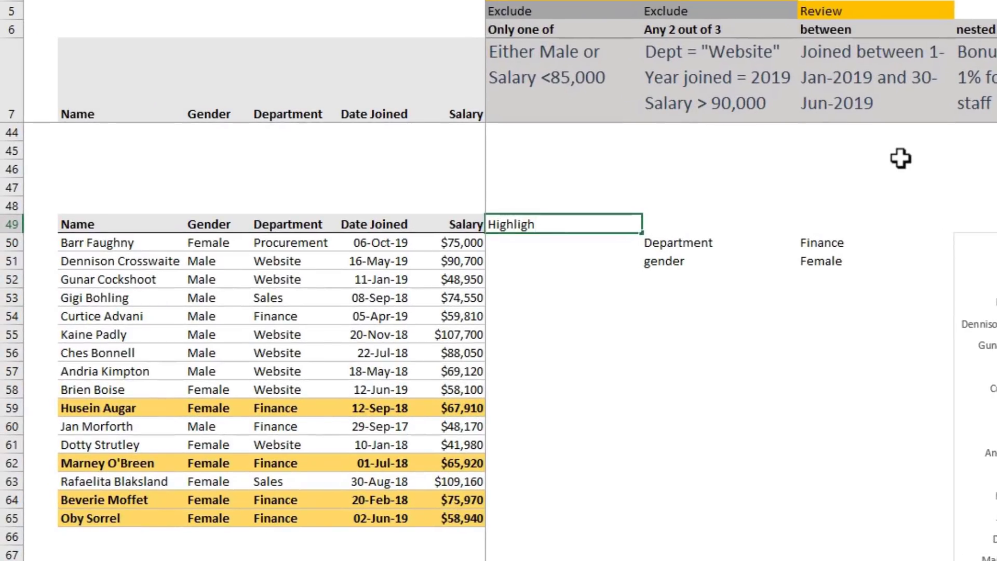
pyautogui.write('t')
pyautogui.press('Return')
# - Begin an IF formula in H50 testing G50>AVERAGE($G$50:$G$65), with the average range made absolute
pyautogui.write('=')
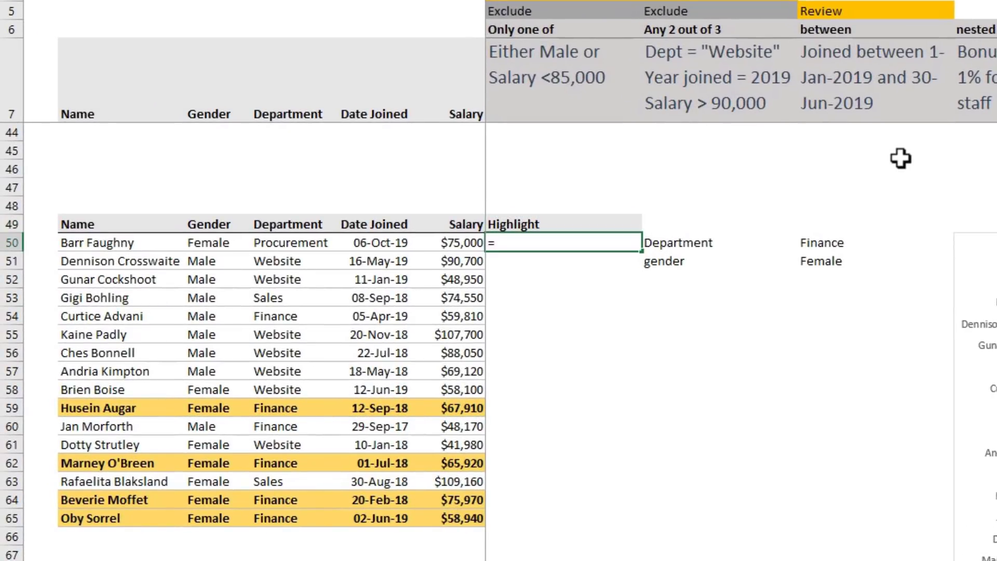
pyautogui.write('if')
pyautogui.press('Tab')
pyautogui.press('Left')
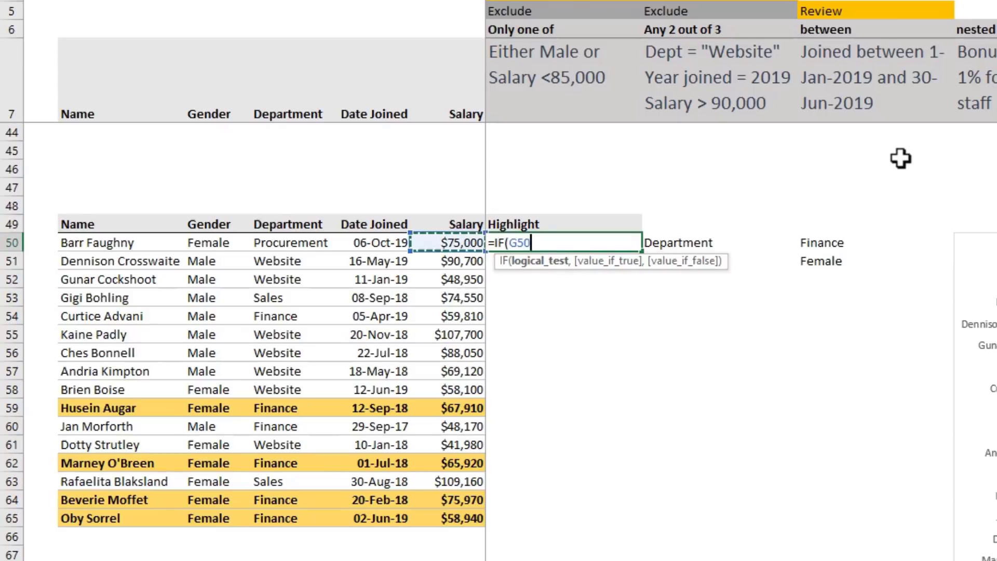
pyautogui.write('>average')
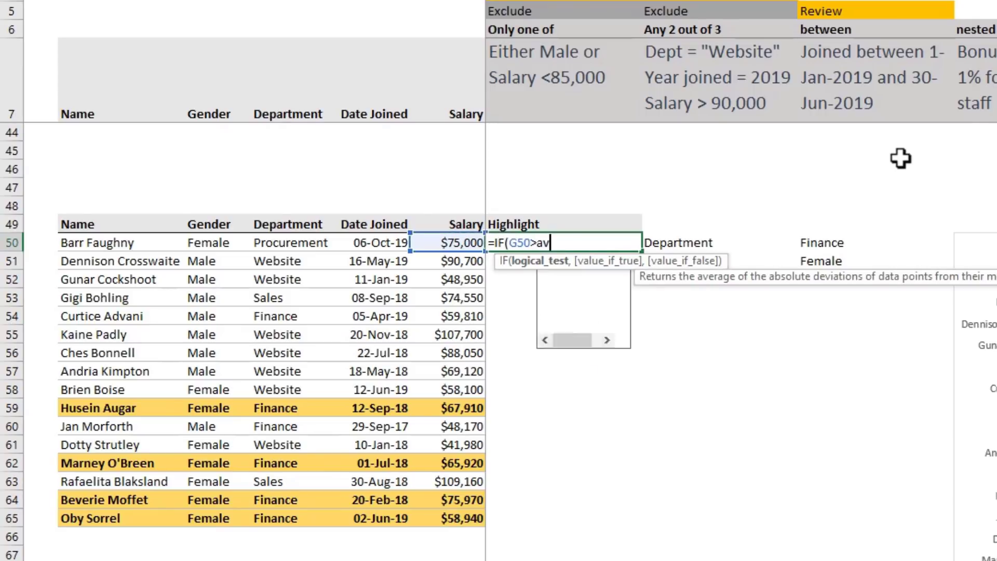
pyautogui.press('Tab')
pyautogui.press('Left')
pyautogui.hotkey('ctrl', 'shift', 'Down')
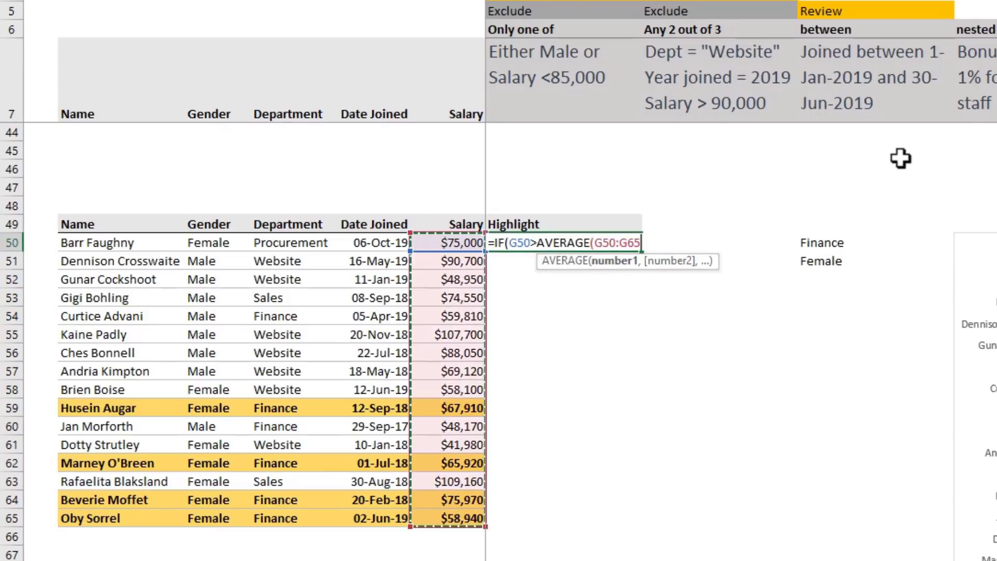
pyautogui.write(')')
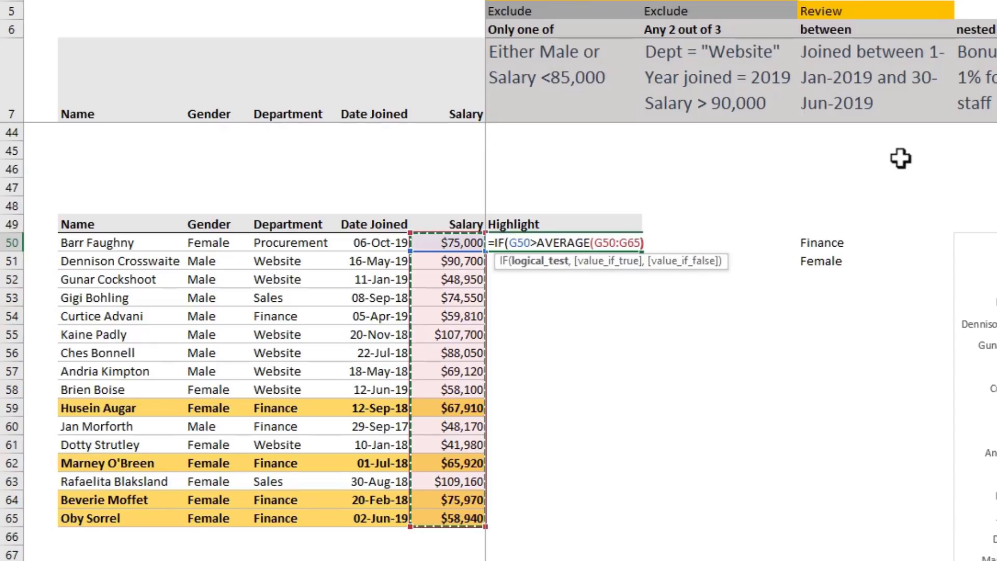
pyautogui.moveTo(597, 242); pyautogui.dragTo(640, 241)
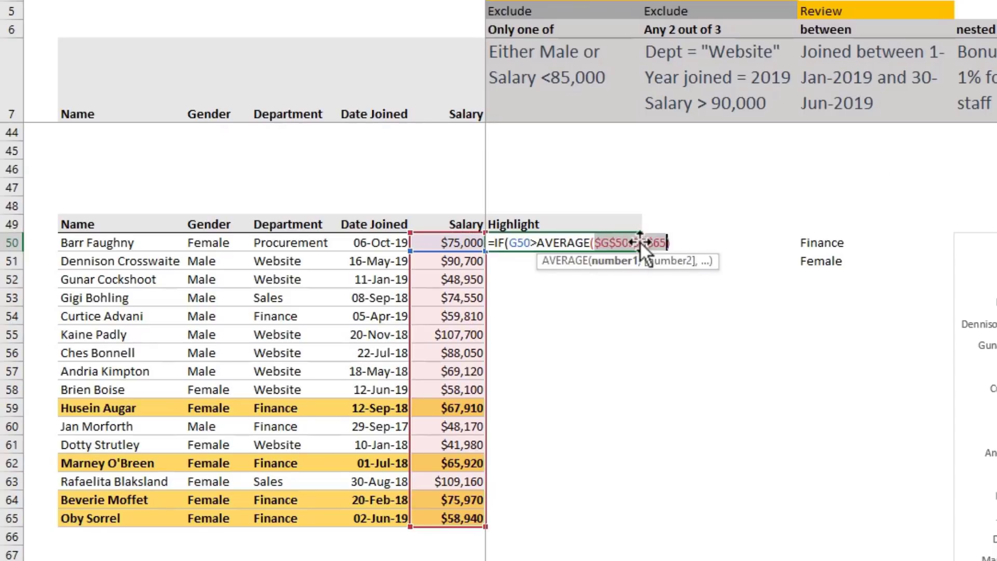
pyautogui.press('F4')
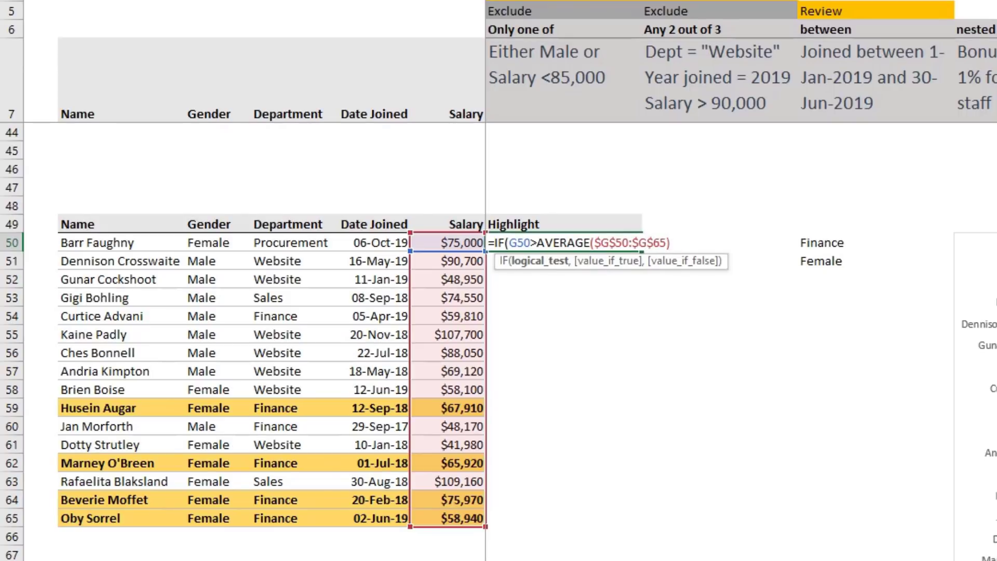
# - Complete the H50 formula to return G50 when true and NA() when false, and fill it down to H65
pyautogui.write(',')
pyautogui.press('Left')
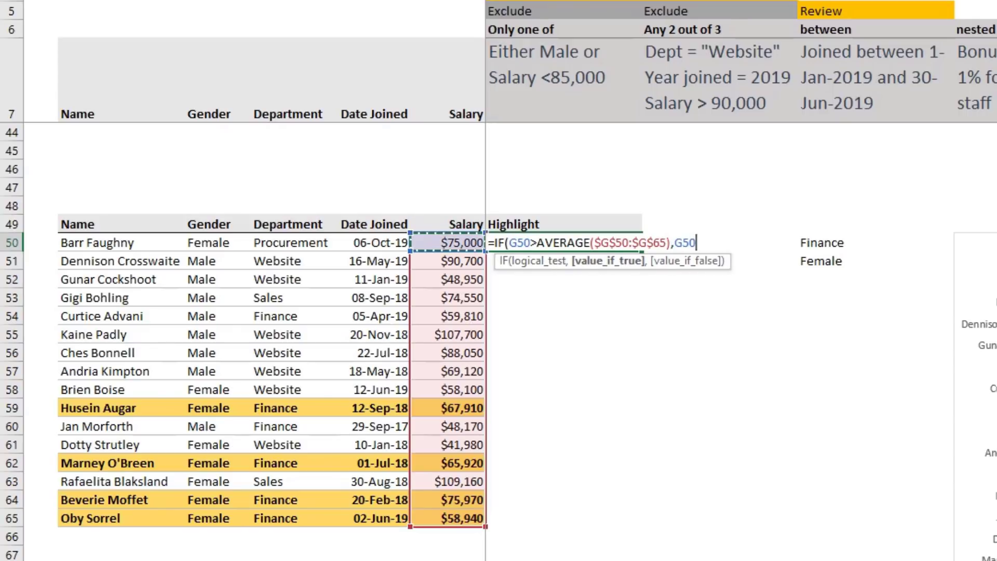
pyautogui.write(',')
pyautogui.write('na()')
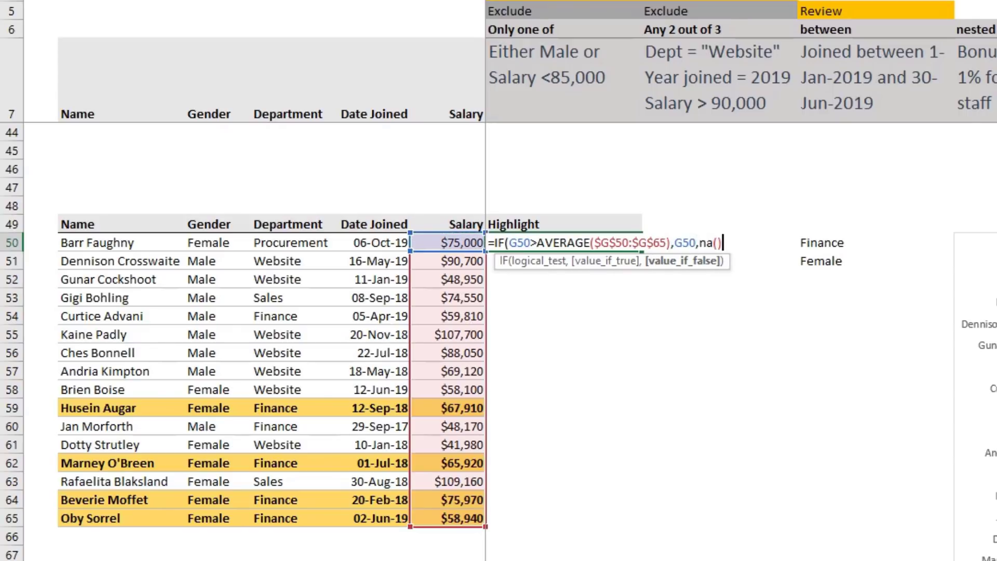
pyautogui.press('Return')
# - Copy the Highlight column H49:H65 and paste it into the Salary chart as a second series
pyautogui.moveTo(581, 221); pyautogui.dragTo(569, 517)
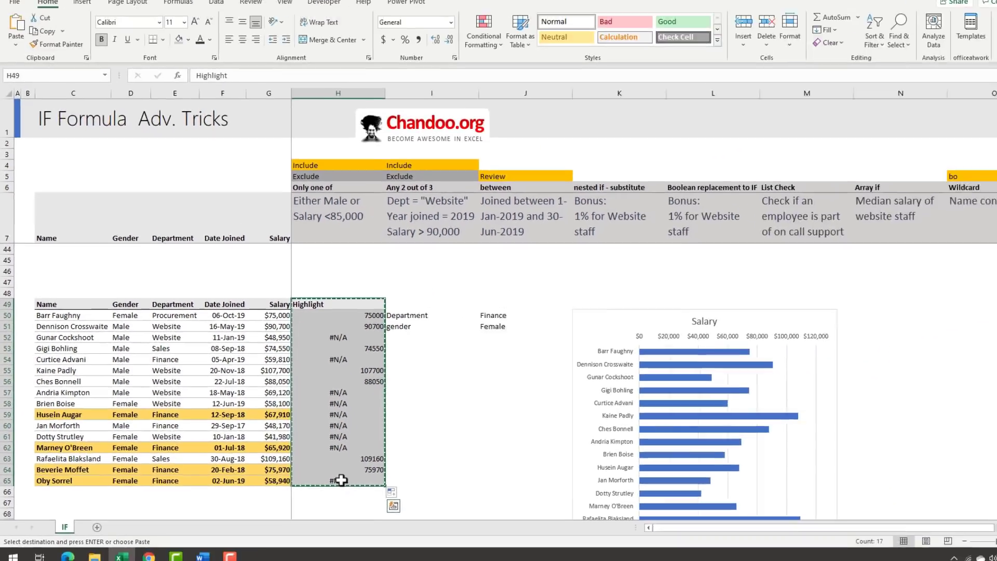
pyautogui.hotkey('ctrl', 'c')
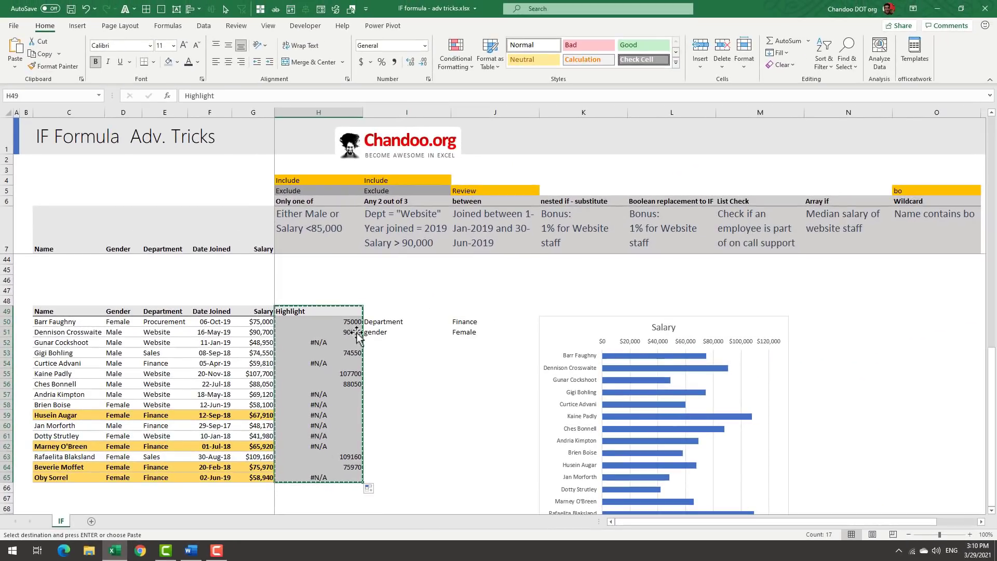
pyautogui.rightClick(578, 330)
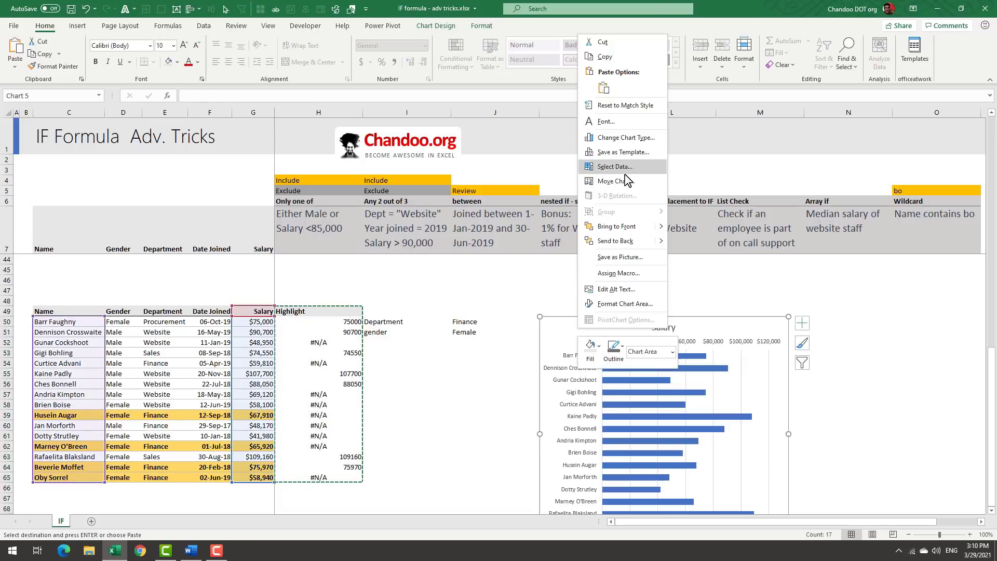
pyautogui.press('Escape')
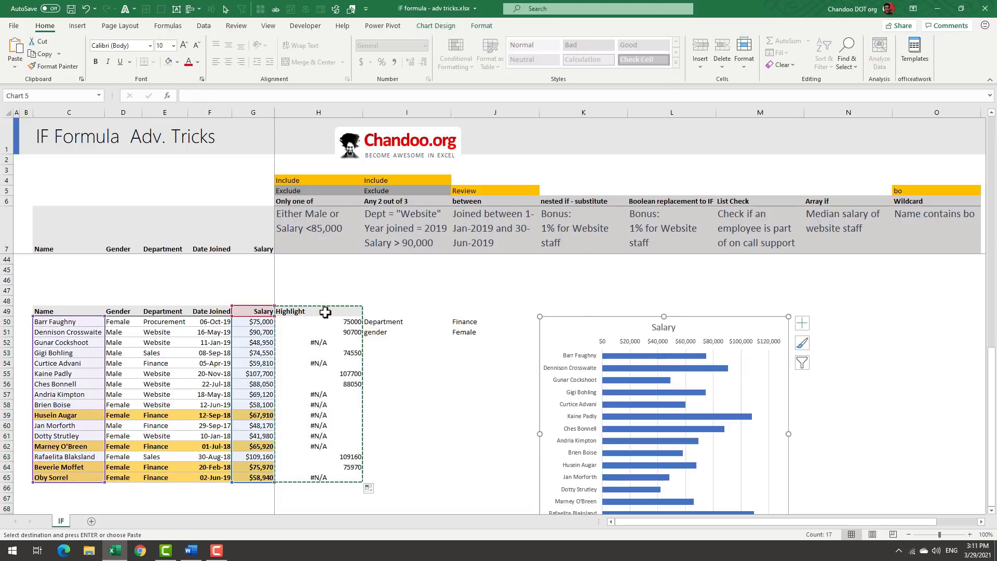
pyautogui.moveTo(325, 311); pyautogui.dragTo(318, 488)
pyautogui.moveTo(319, 475); pyautogui.dragTo(320, 475)
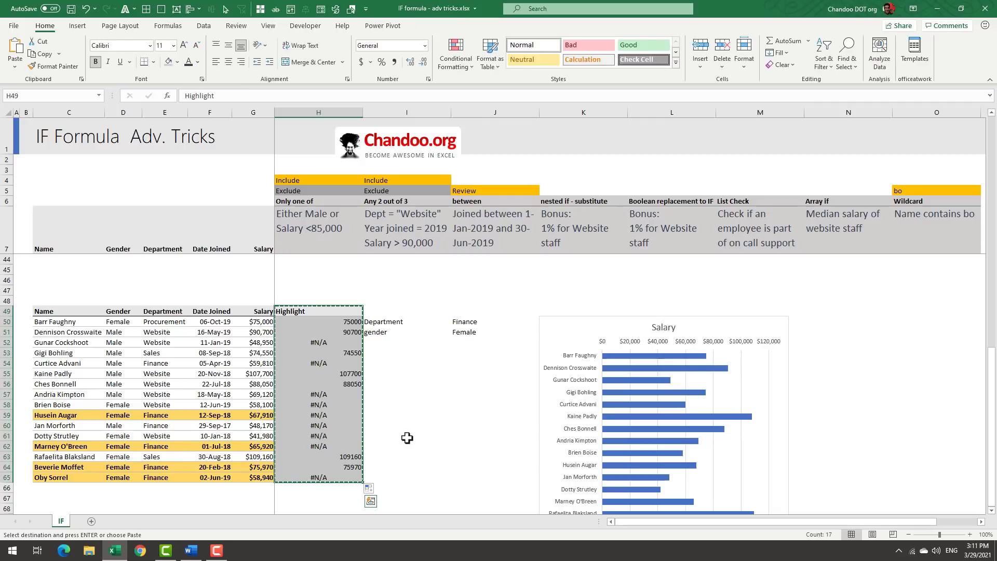
pyautogui.click(580, 327)
pyautogui.hotkey('ctrl', 'v')
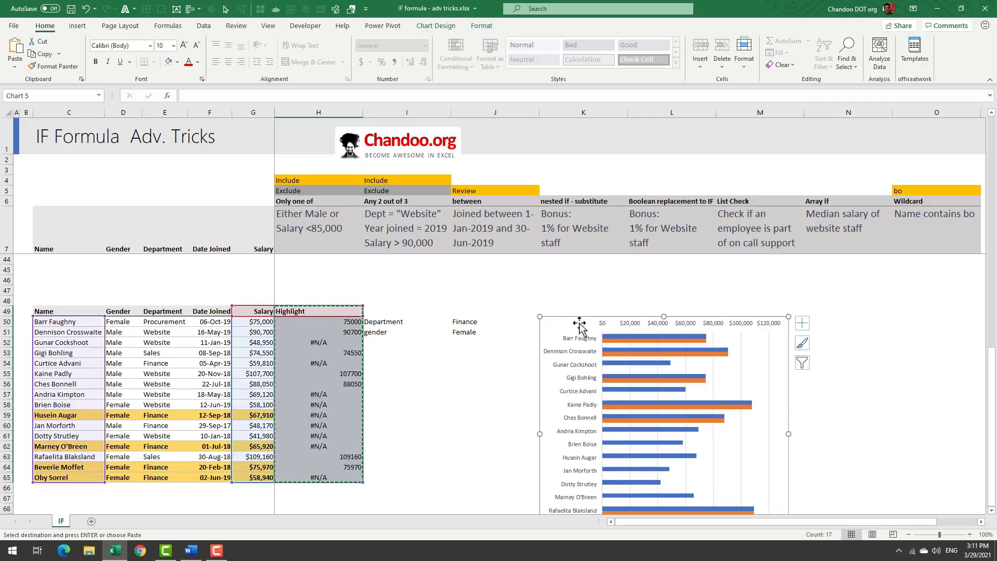
# - Set the series overlap of the chart's Highlight bars to 100%
pyautogui.scroll(-2, 696, 470)
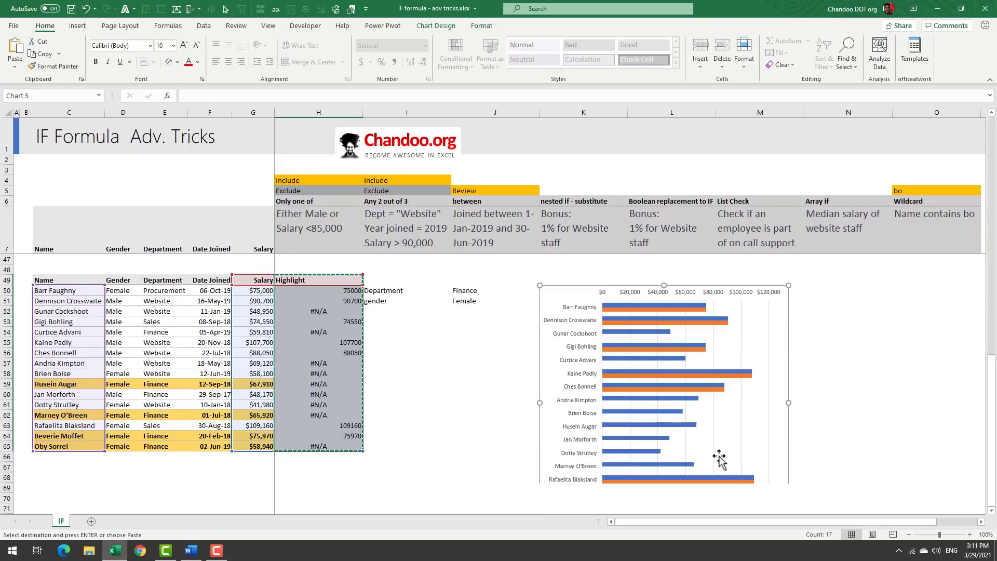
pyautogui.scroll(2, 718, 457)
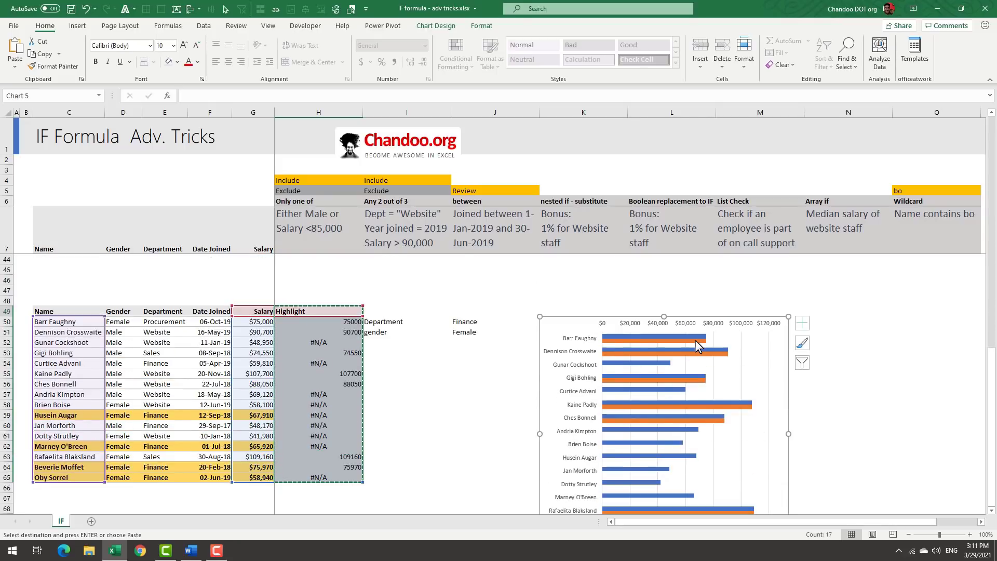
pyautogui.moveTo(696, 341)
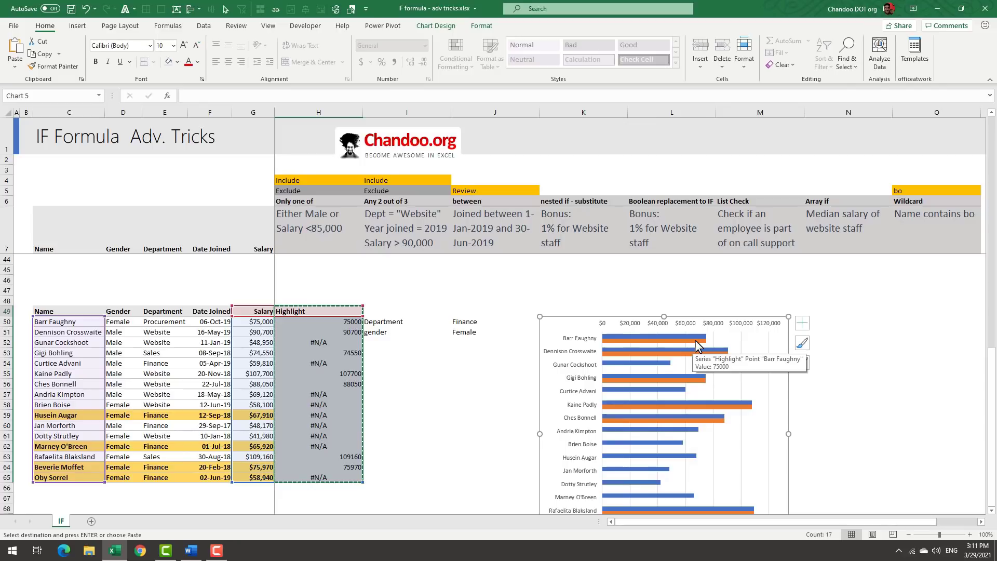
pyautogui.click(695, 341)
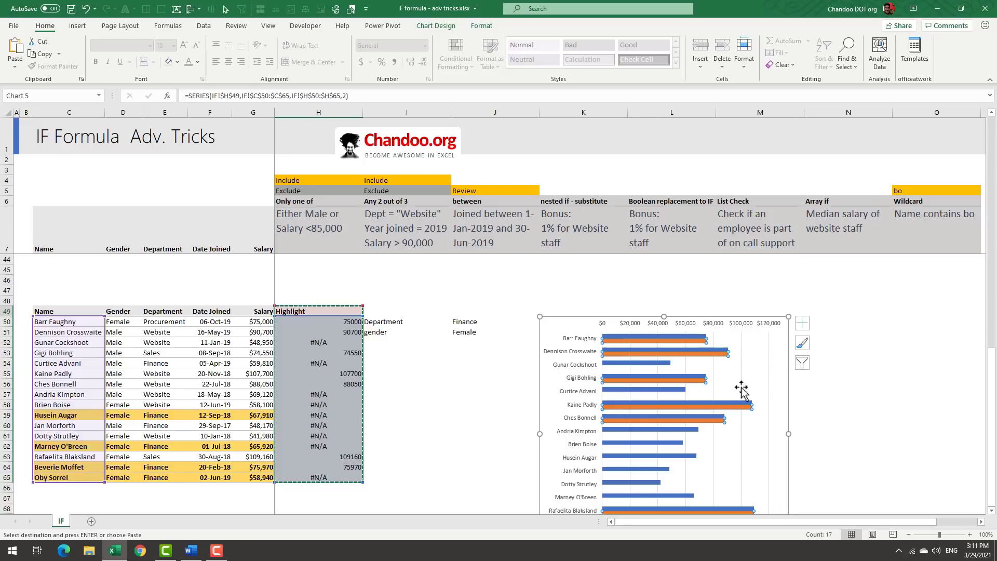
pyautogui.doubleClick(741, 407)
pyautogui.doubleClick(952, 214)
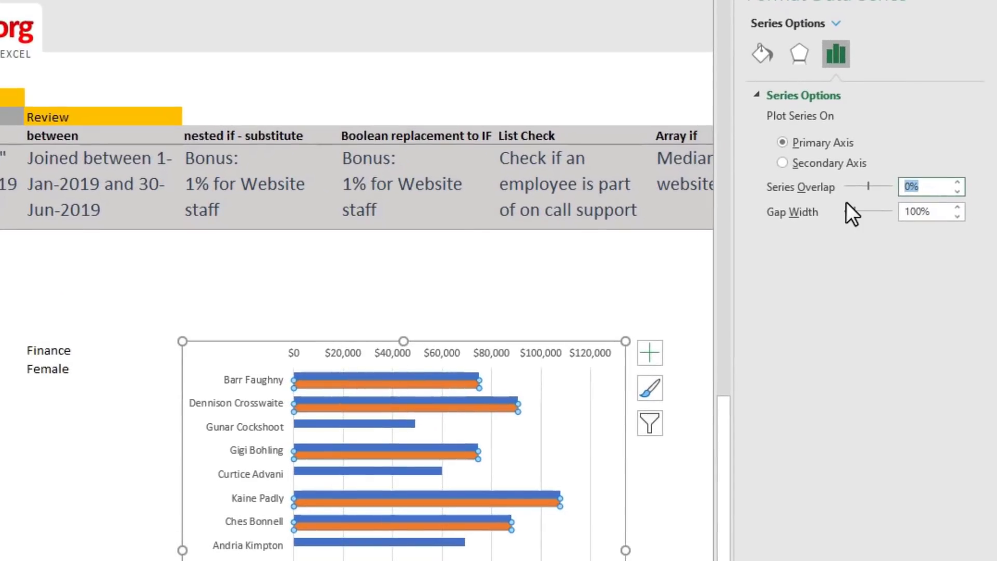
pyautogui.write('100')
pyautogui.press('Return')
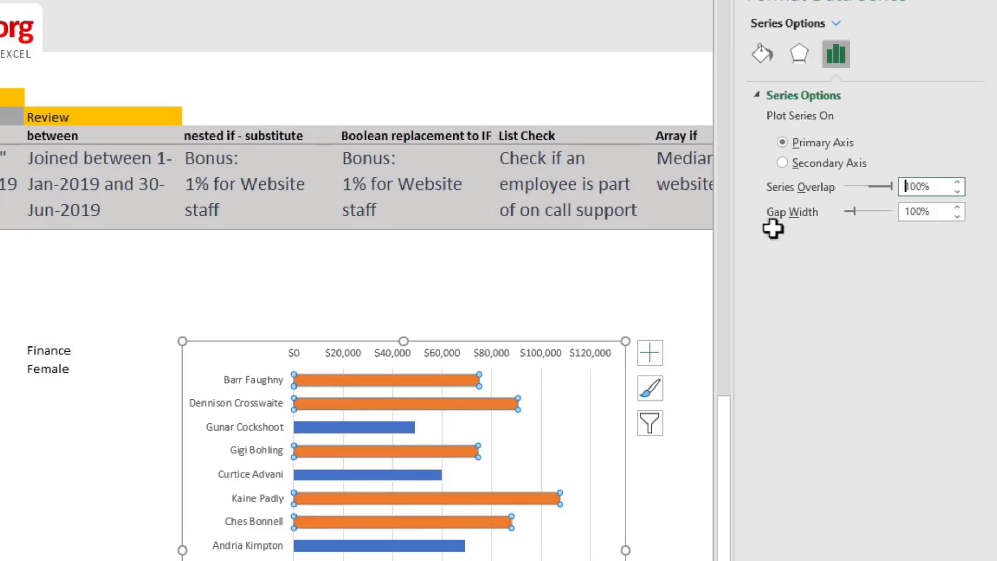
# - Recolour the chart's base Salary bars with a light orange solid fill and deselect the chart
pyautogui.click(343, 424)
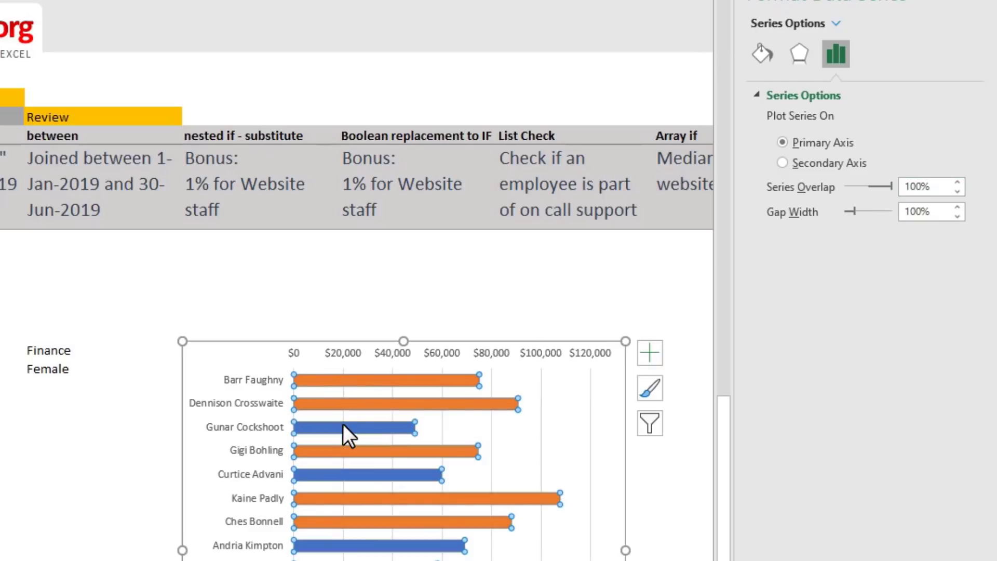
pyautogui.click(762, 52)
pyautogui.click(762, 96)
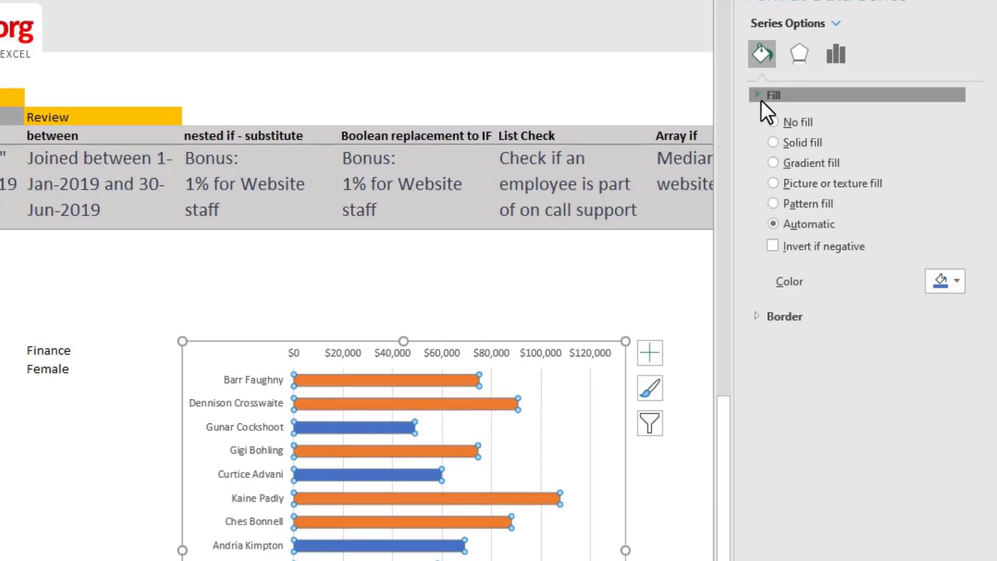
pyautogui.click(961, 276)
pyautogui.click(922, 363)
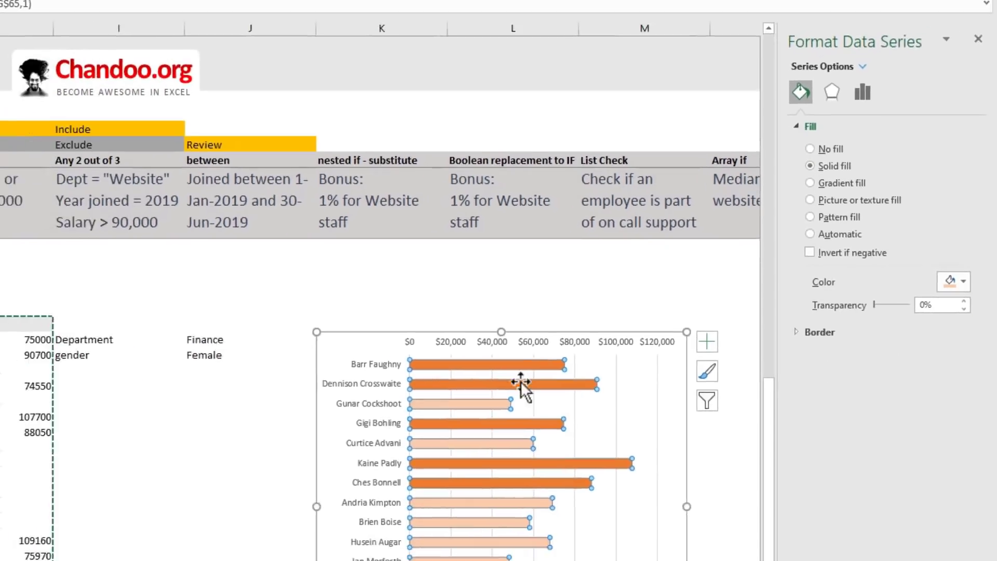
pyautogui.click(178, 424)
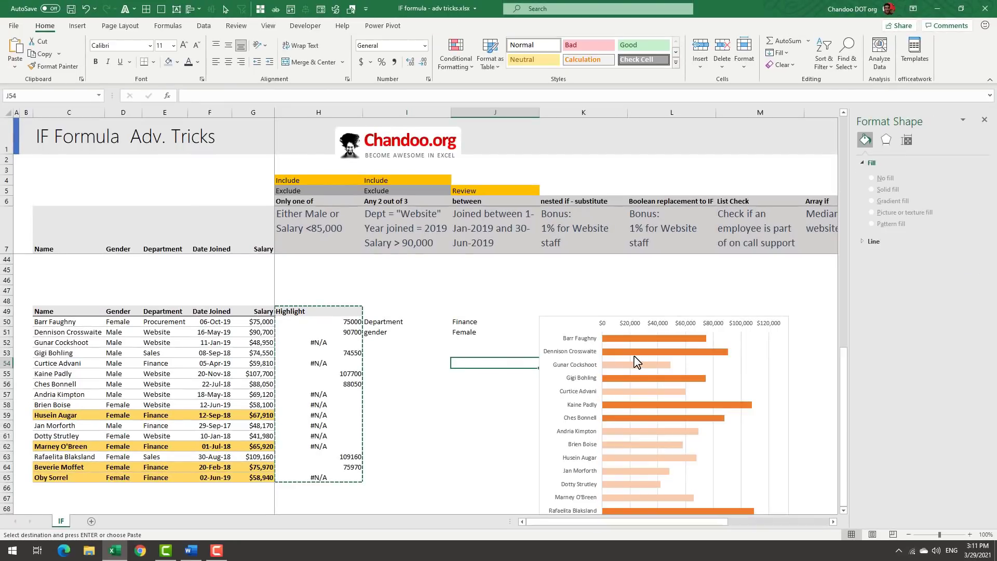
# - Review the finished salary chart, the IF formula result columns of the employee table, and the highlighted rows
pyautogui.scroll(-1, 636, 362)
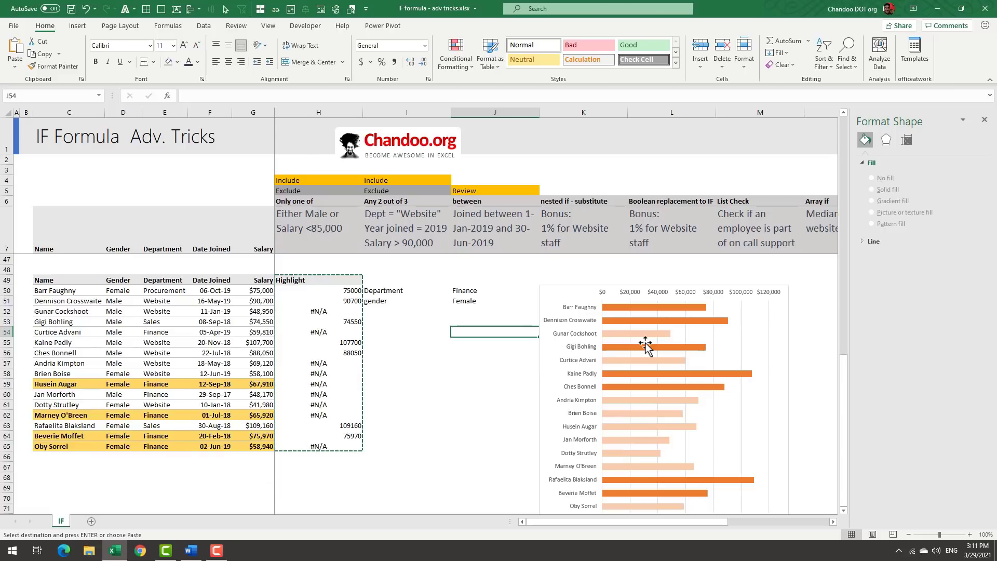
pyautogui.moveTo(655, 341)
pyautogui.scroll(-3, 658, 455)
pyautogui.scroll(5, 658, 455)
pyautogui.scroll(8, 658, 455)
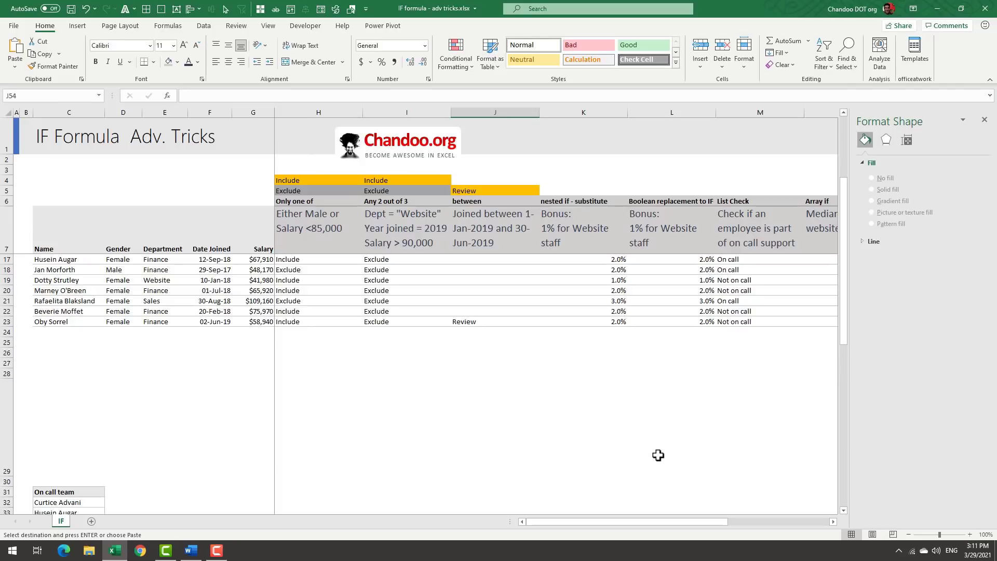
pyautogui.scroll(3, 658, 455)
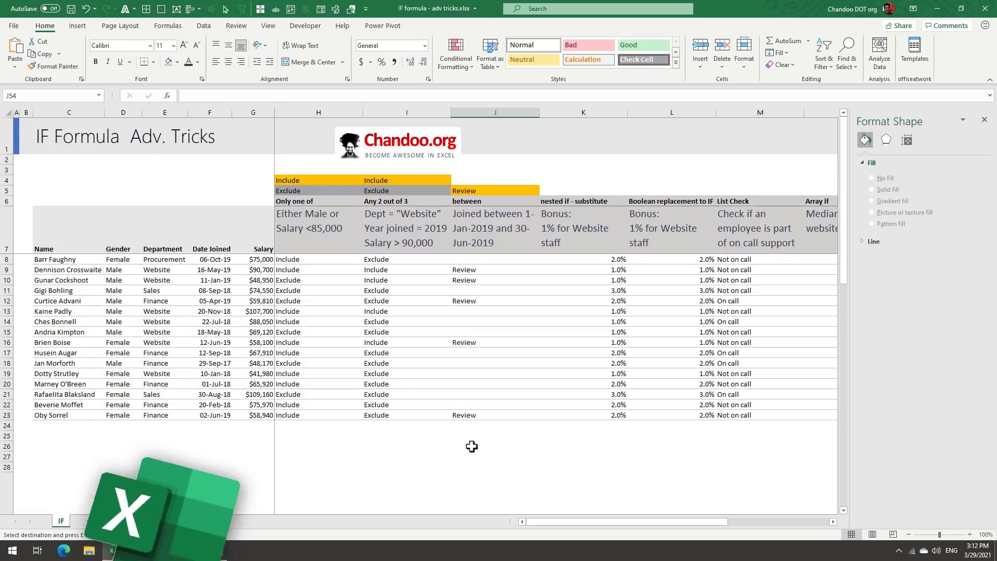
pyautogui.scroll(-1, 472, 446)
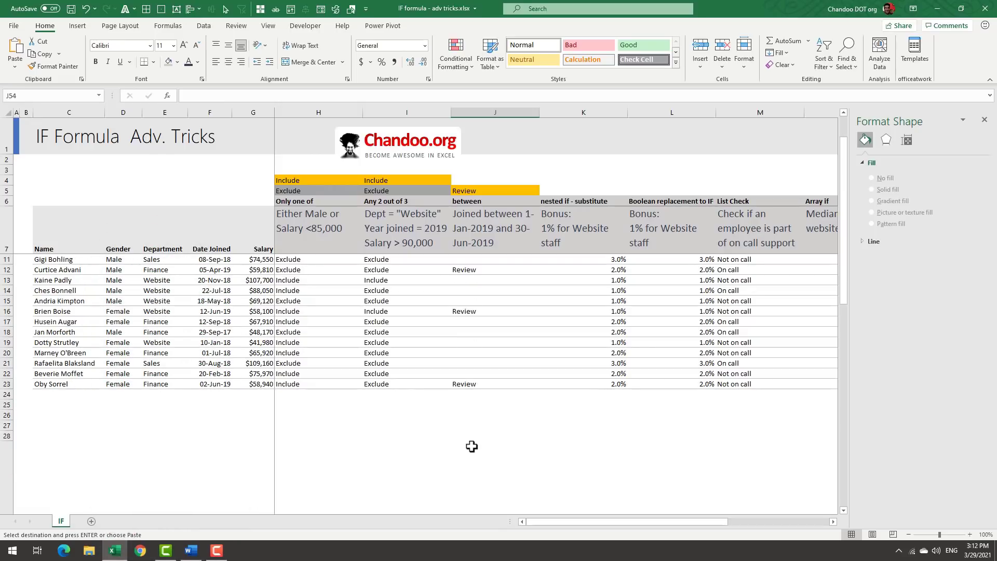
pyautogui.scroll(-11, 471, 446)
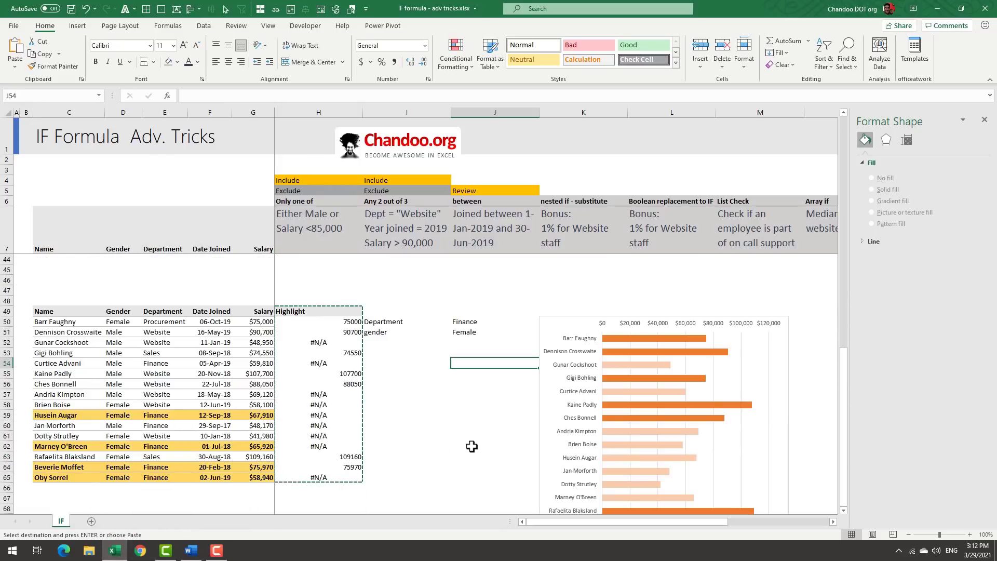